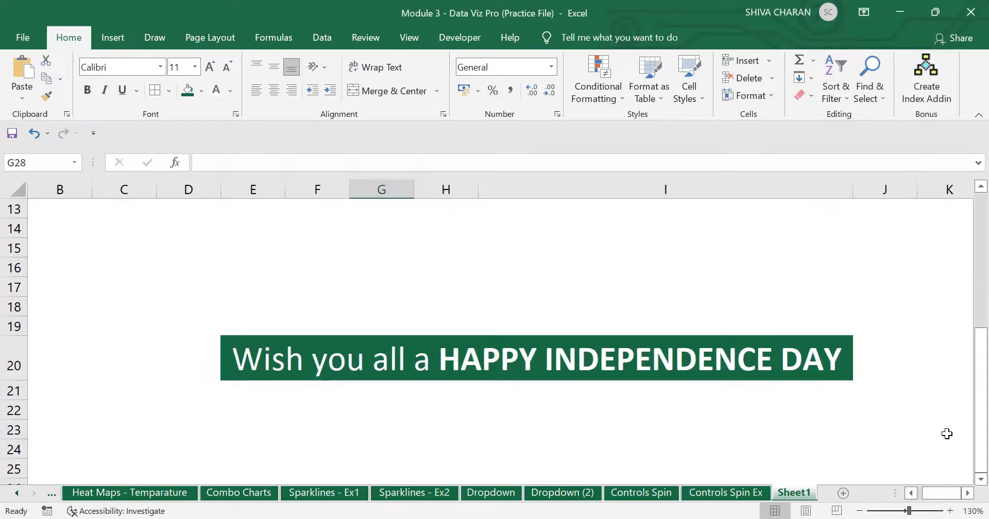
Step: On the Dropdown (2) sheet, switch the chart's product to Shirts, to Electronics and finally to Furniture
scroll(957, 430, up, 4)
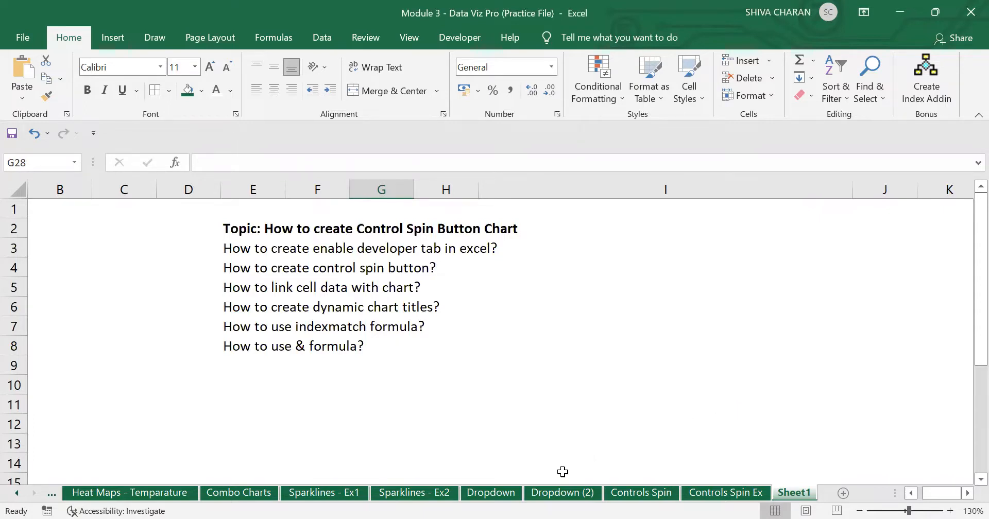
click(556, 496)
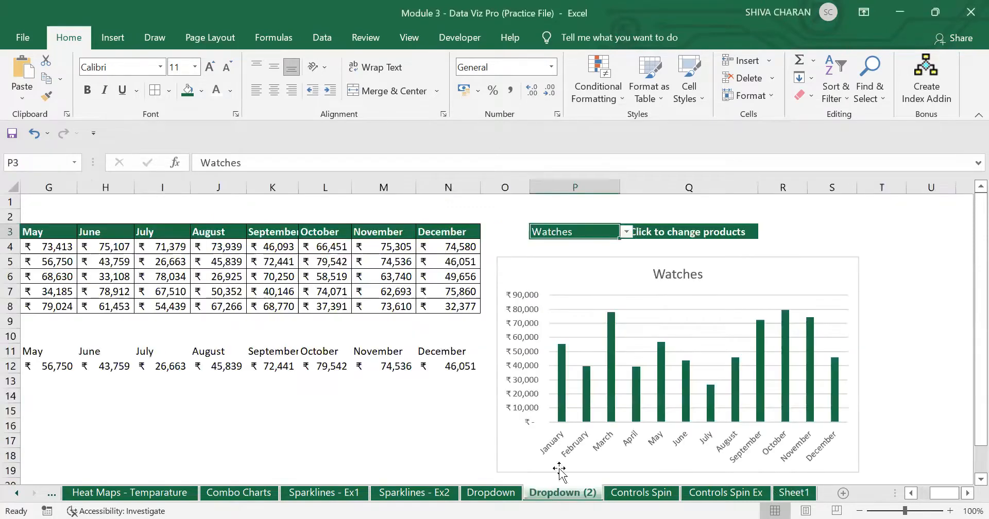
click(625, 233)
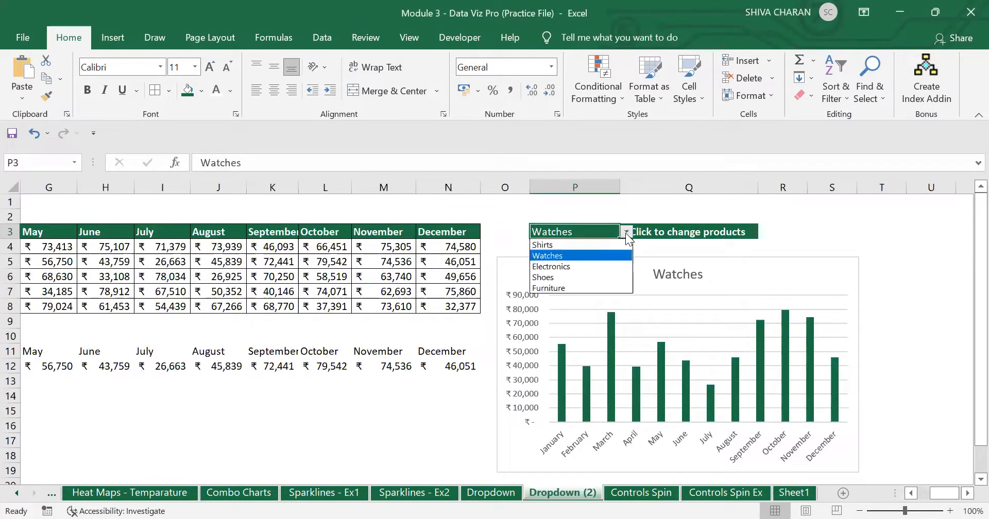
click(589, 243)
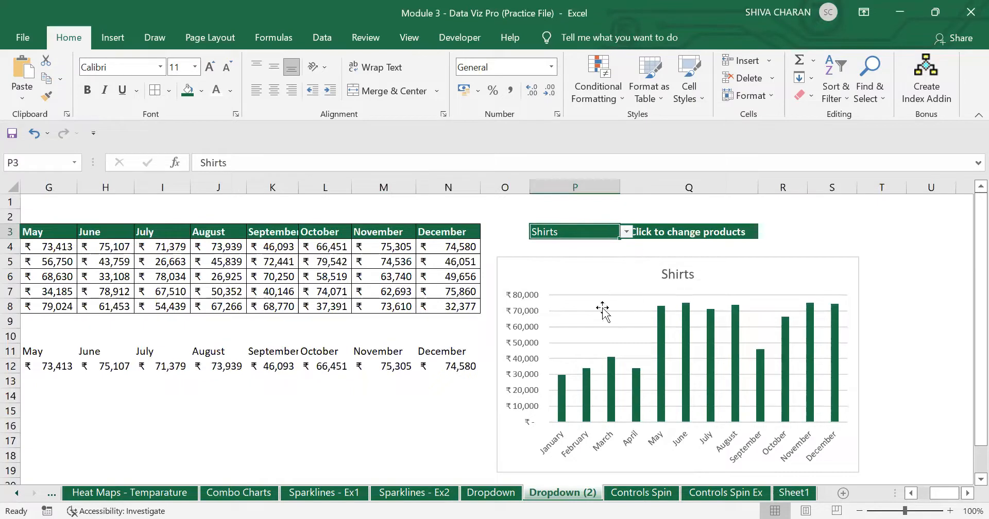
click(627, 232)
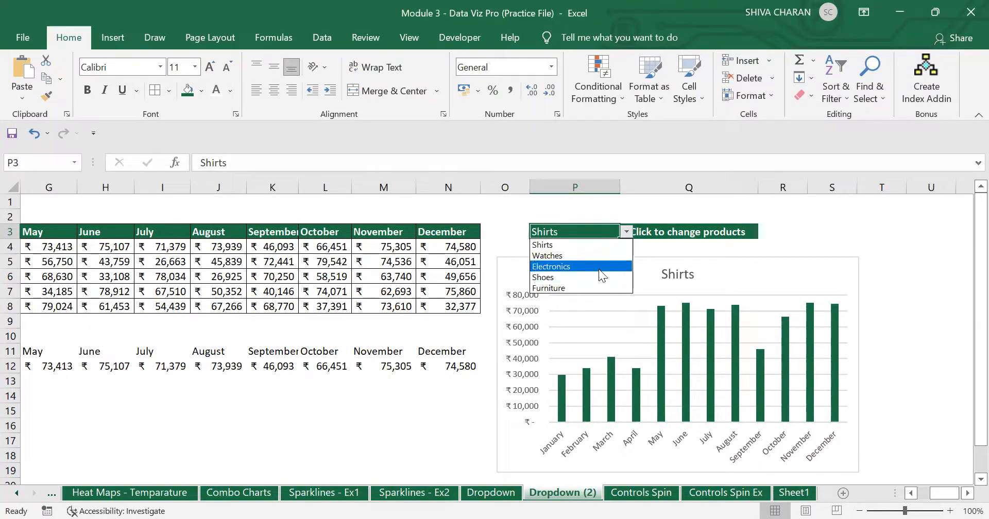
click(599, 269)
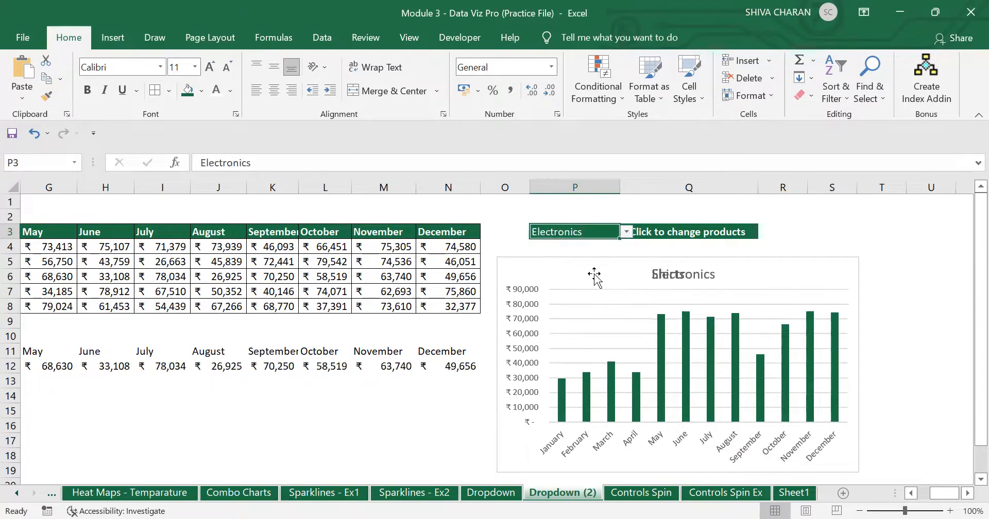
click(627, 232)
click(576, 288)
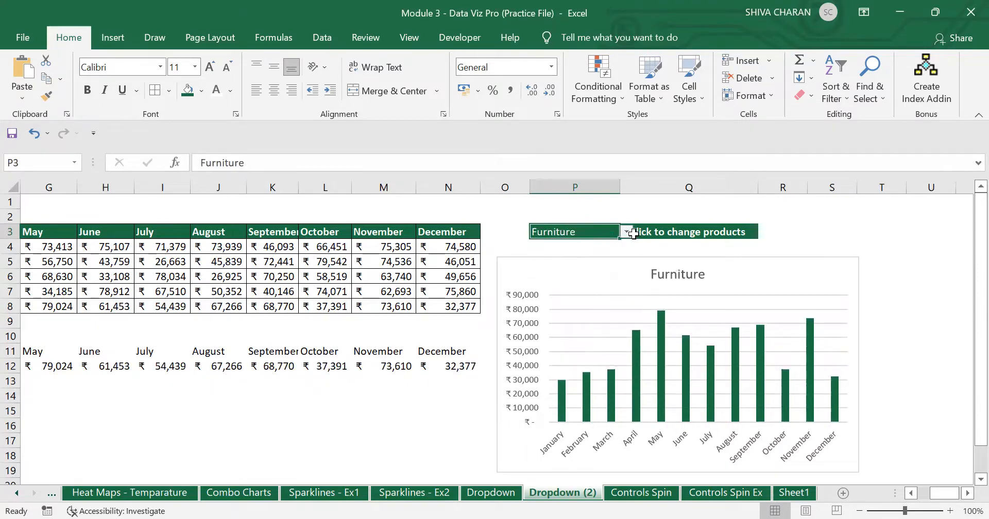
click(660, 231)
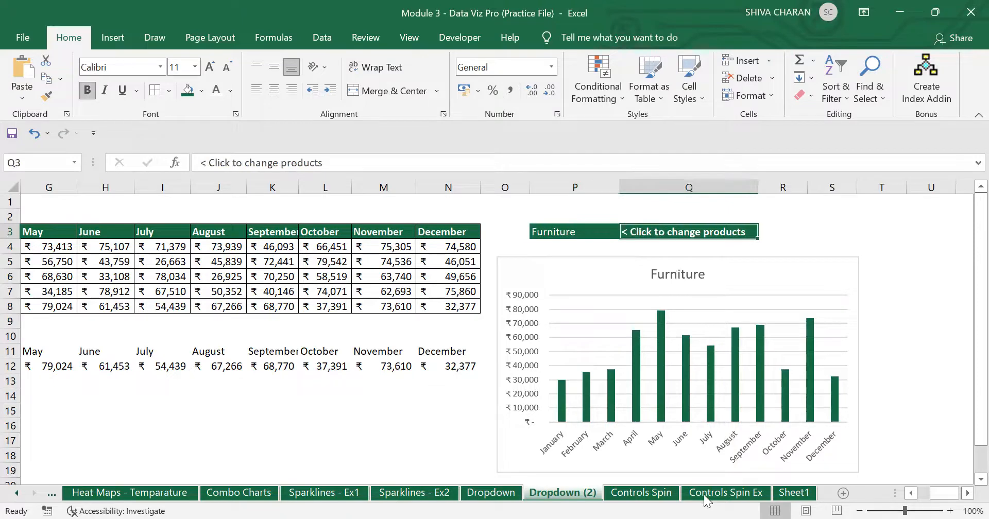
Step: On the Controls Spin sheet, spin the product sales chart's year up to 2022 and back down to 2018
click(665, 496)
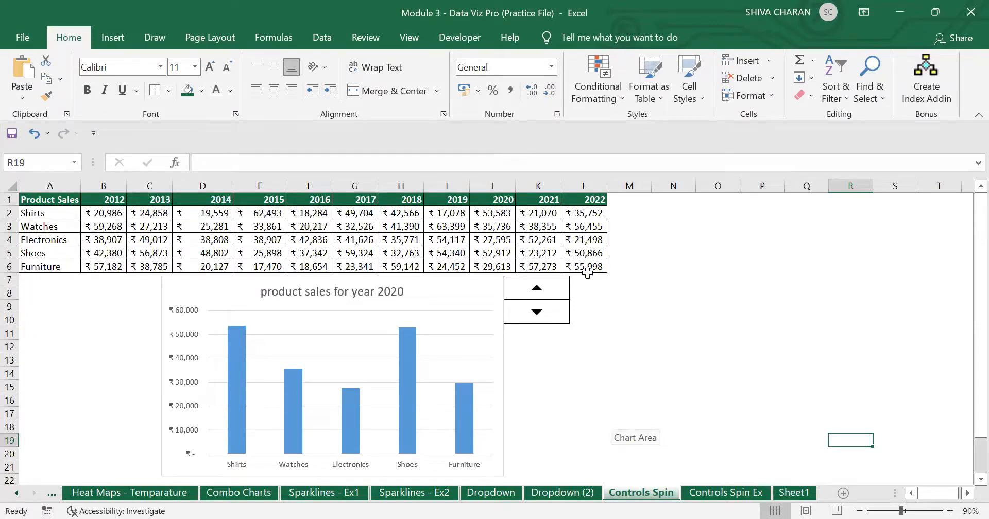
click(536, 296)
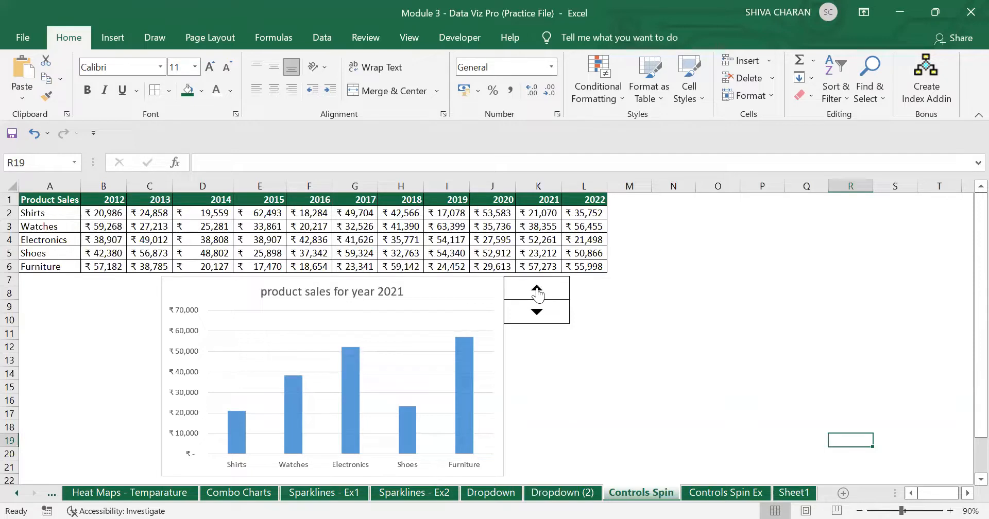
click(537, 294)
click(537, 311)
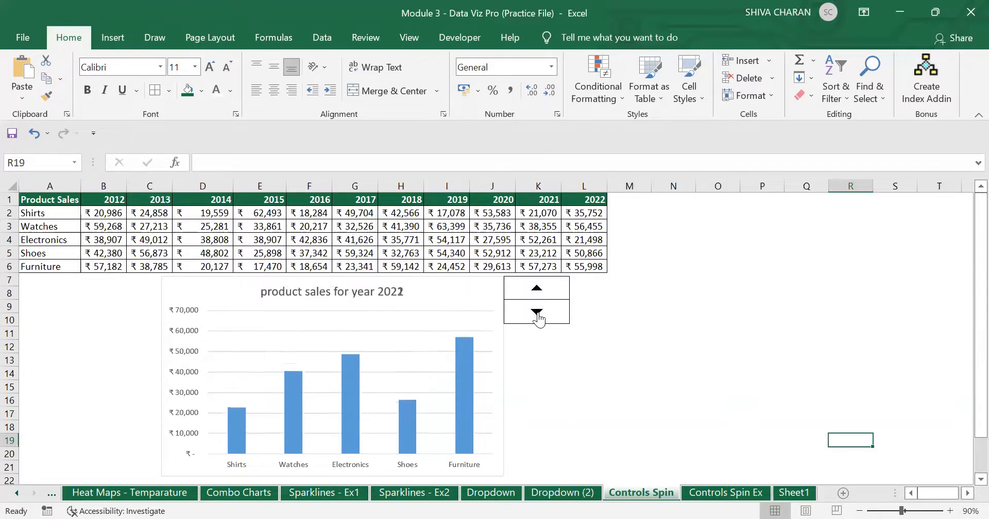
click(538, 319)
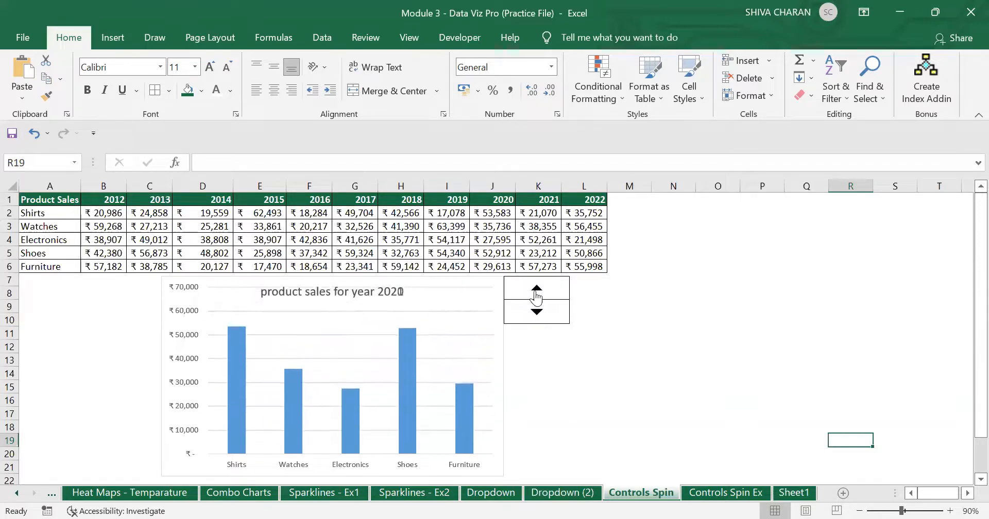
click(537, 318)
click(538, 319)
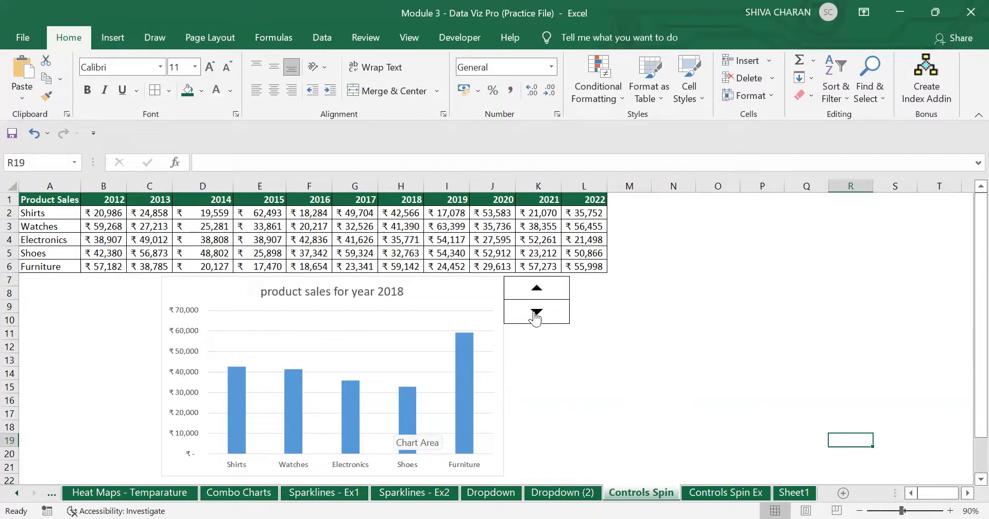
Step: Review the Sheet1 topics on enabling the Developer tab, spin buttons, linking cell data and dynamic chart titles
click(793, 493)
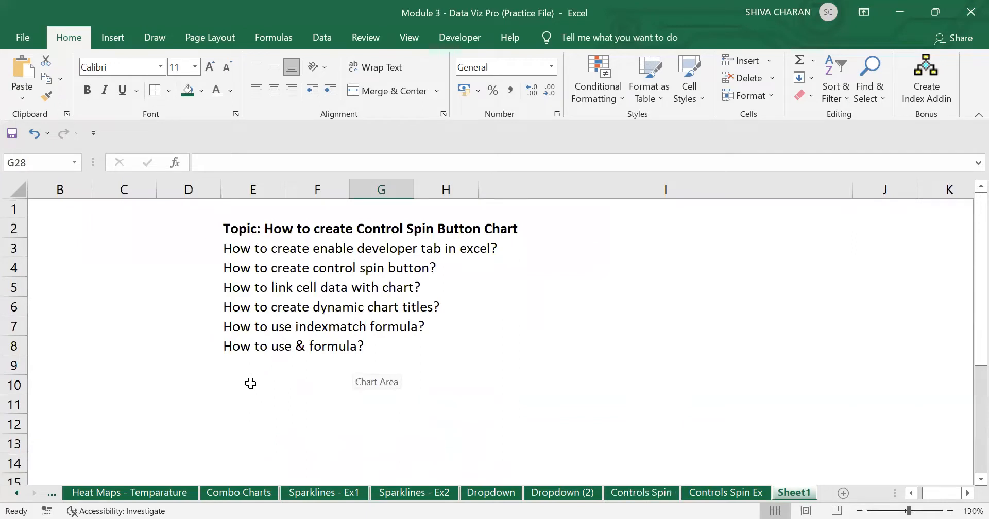
click(240, 247)
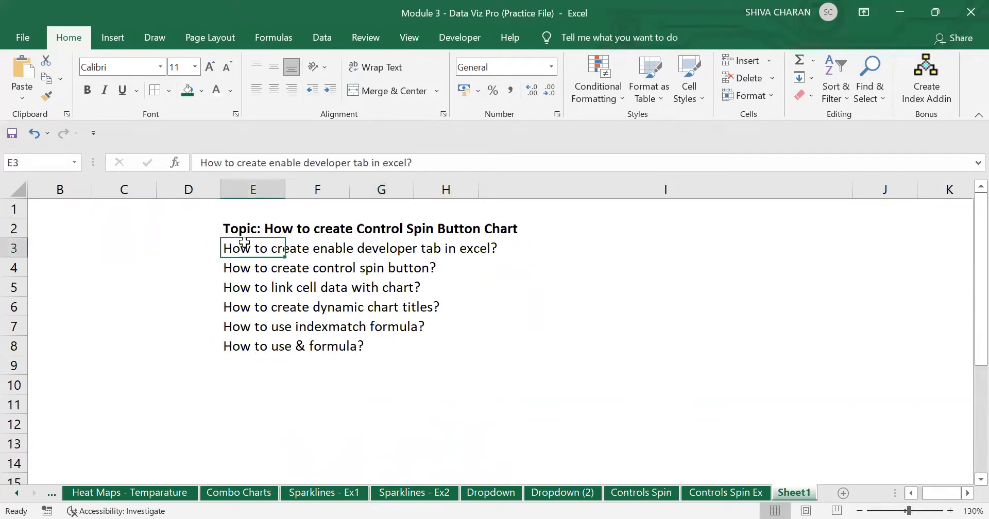
click(255, 268)
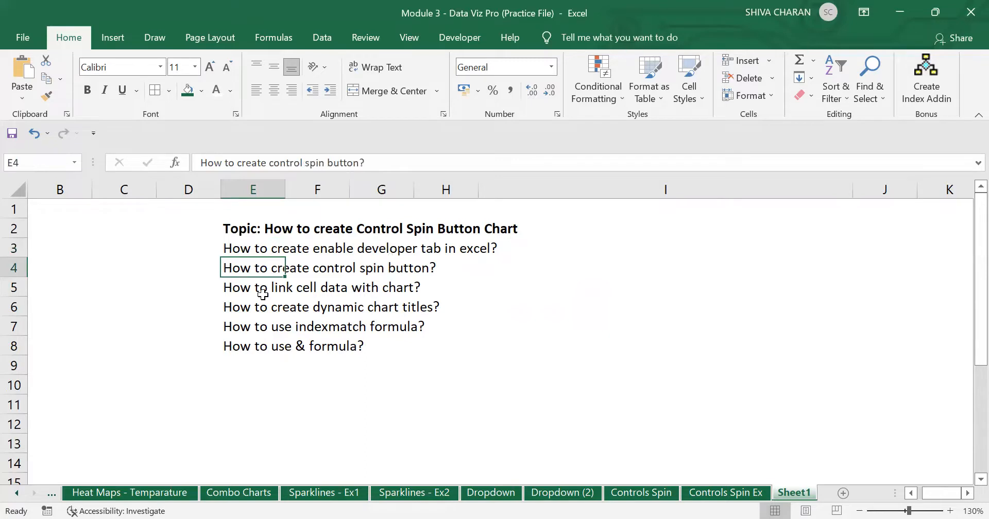
click(249, 286)
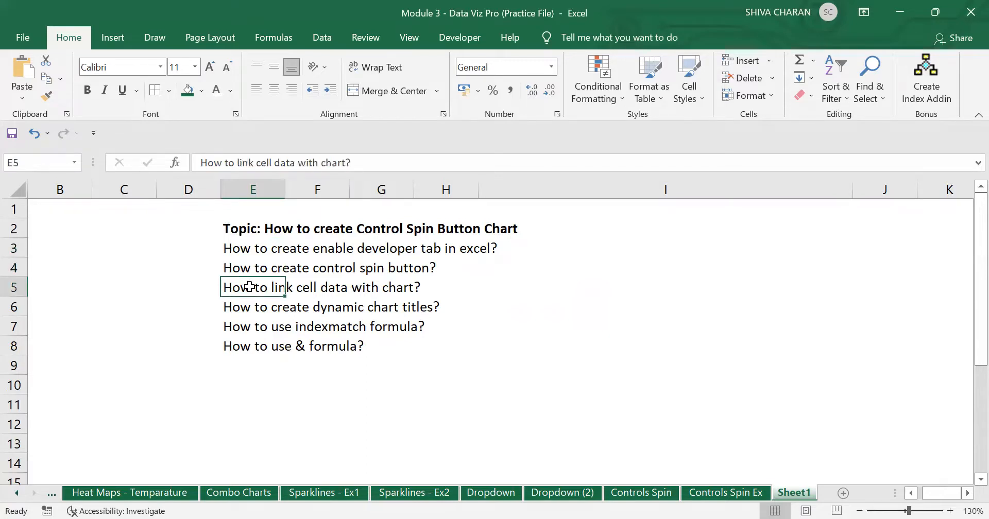
click(262, 308)
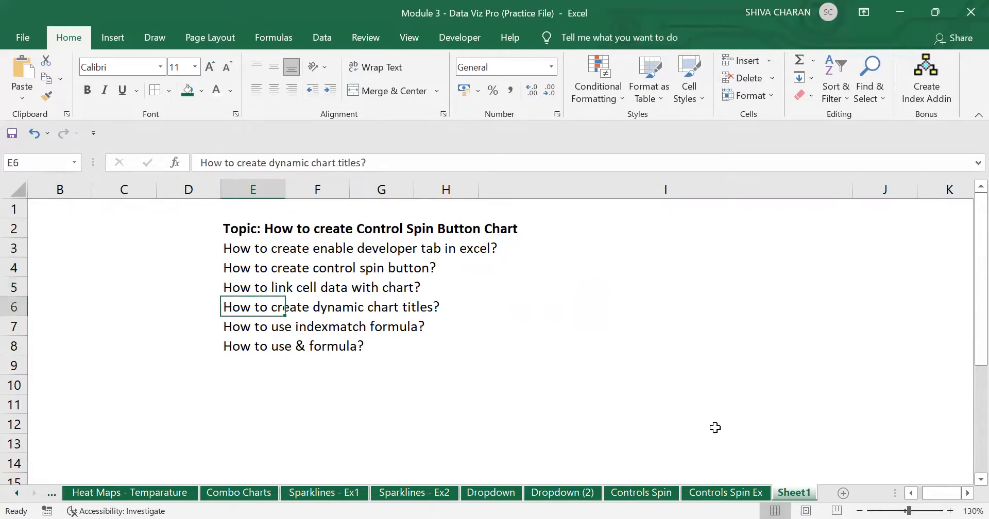
Step: On the Controls Spin sheet, spin the chart's year down and back up to 2019, watching the chart title
click(643, 493)
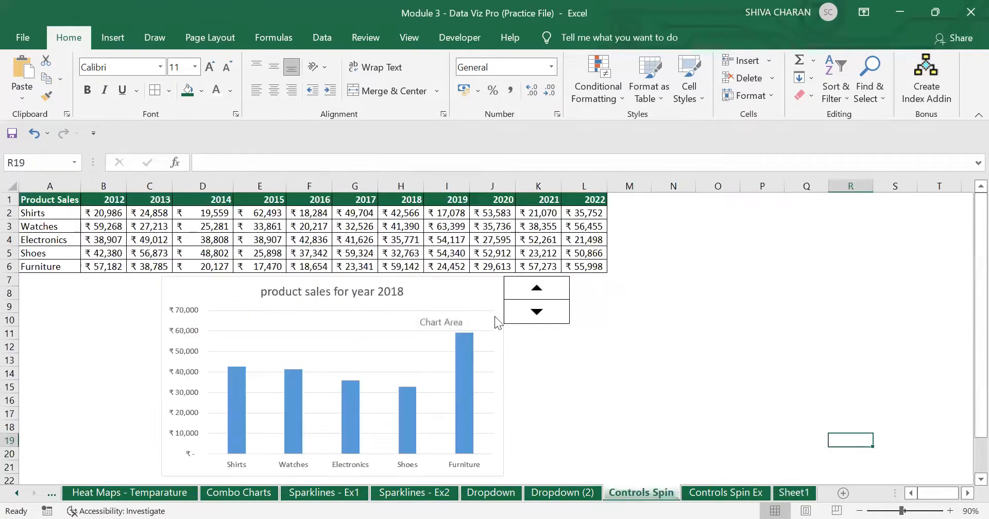
click(549, 320)
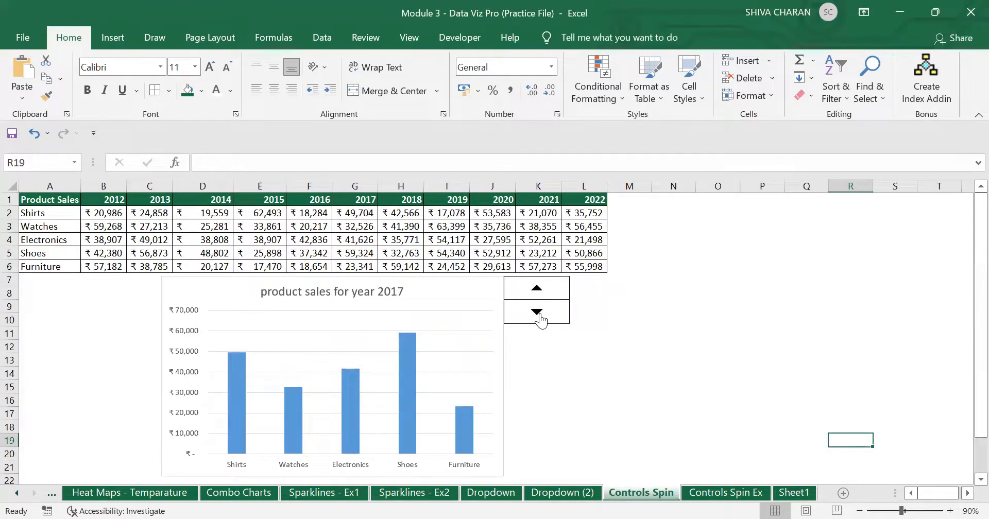
click(538, 315)
click(544, 285)
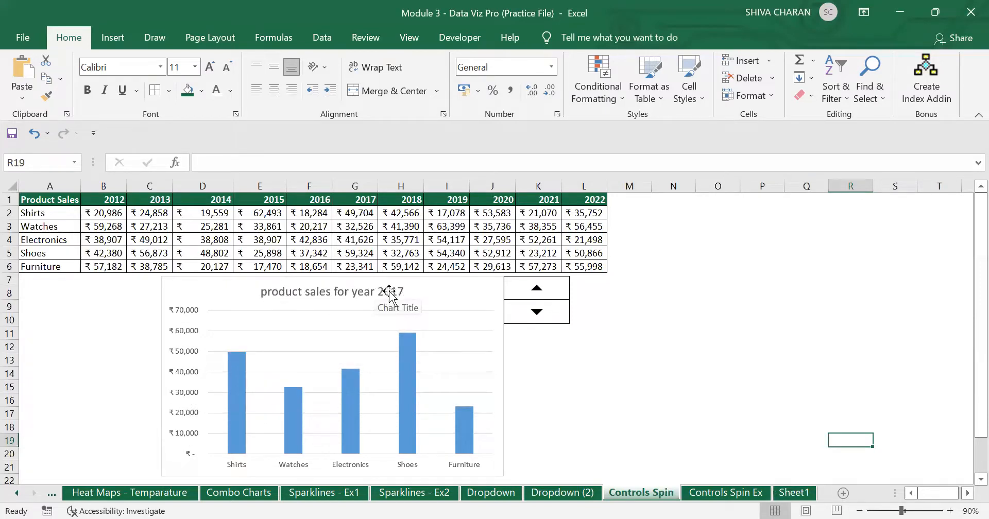
click(536, 287)
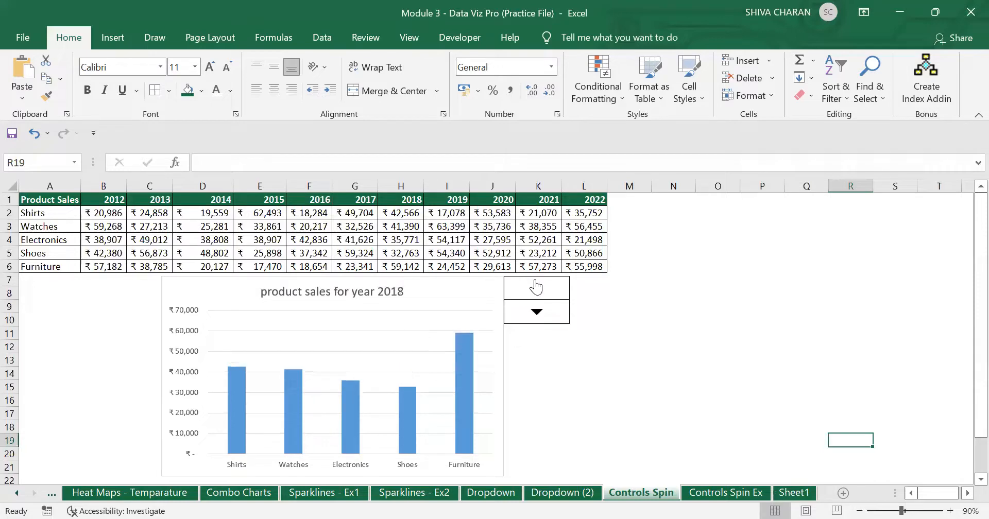
click(536, 287)
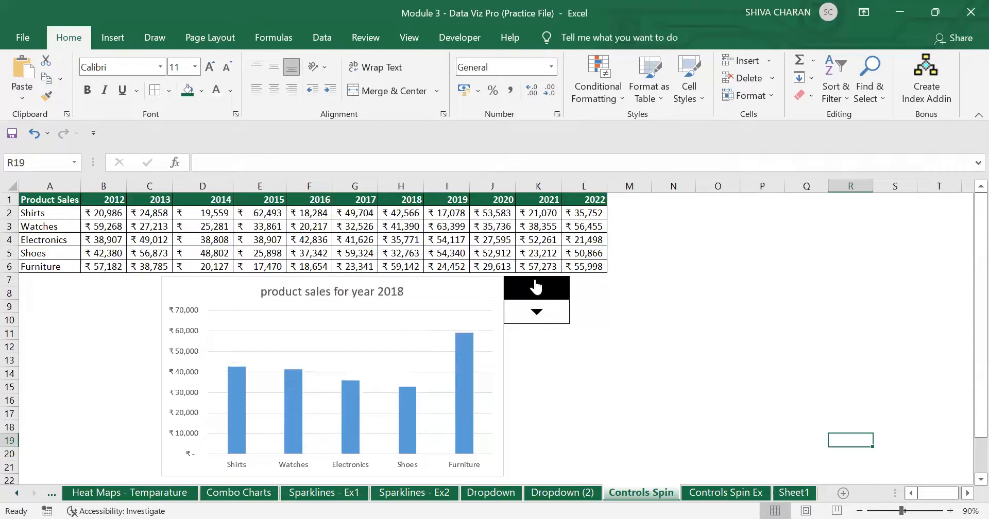
Step: Revisit the Sheet1 topic list and compare the Dropdown (2) chart with the Controls Spin chart
click(798, 492)
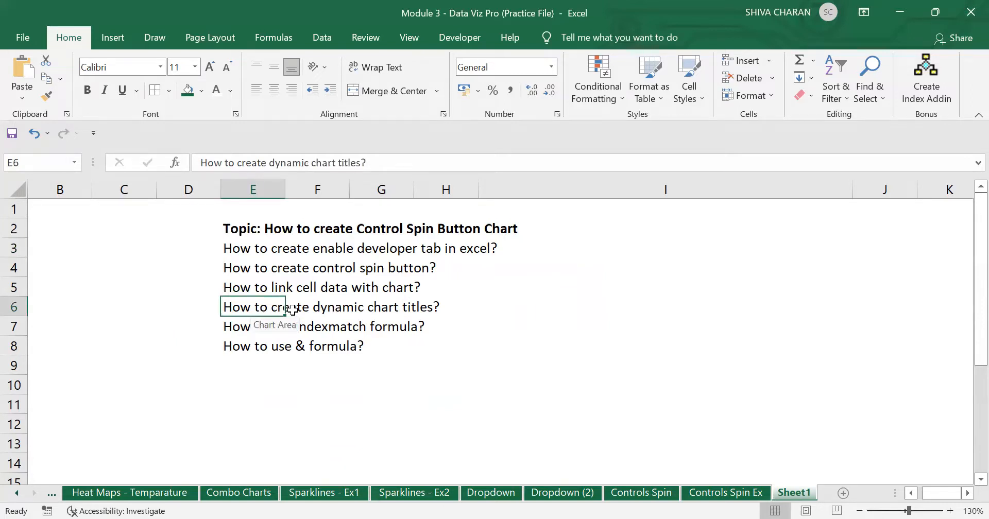
click(395, 398)
click(669, 495)
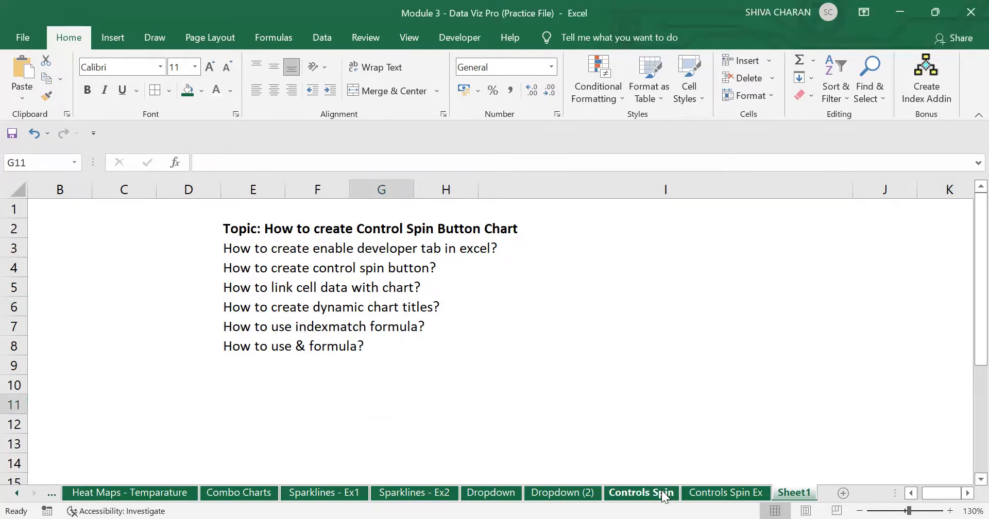
click(572, 494)
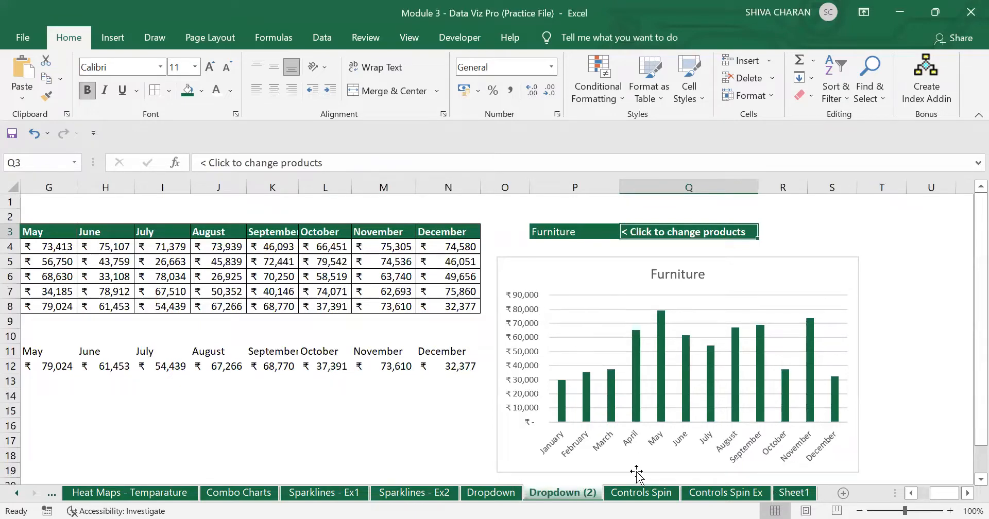
click(636, 493)
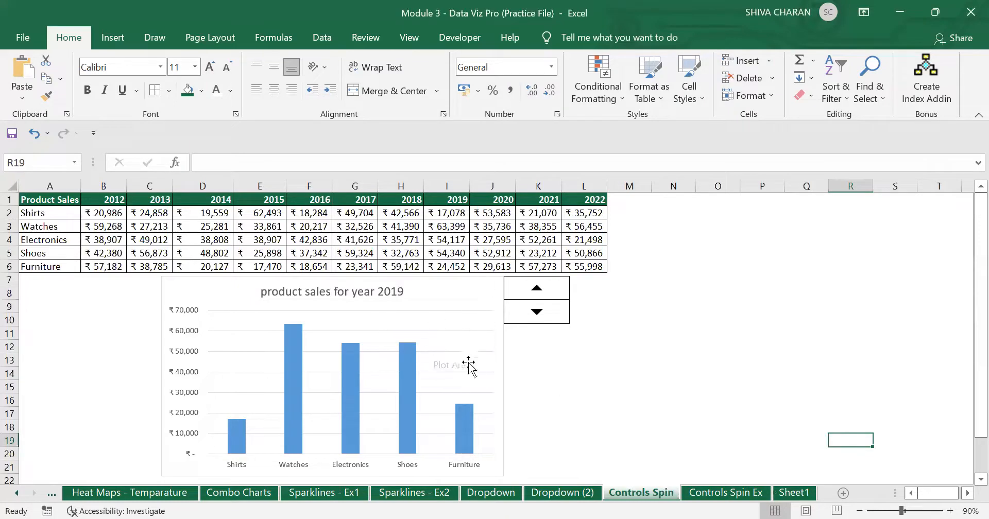
Step: Review the Sheet1 topics on the indexmatch formula and the & formula
click(793, 493)
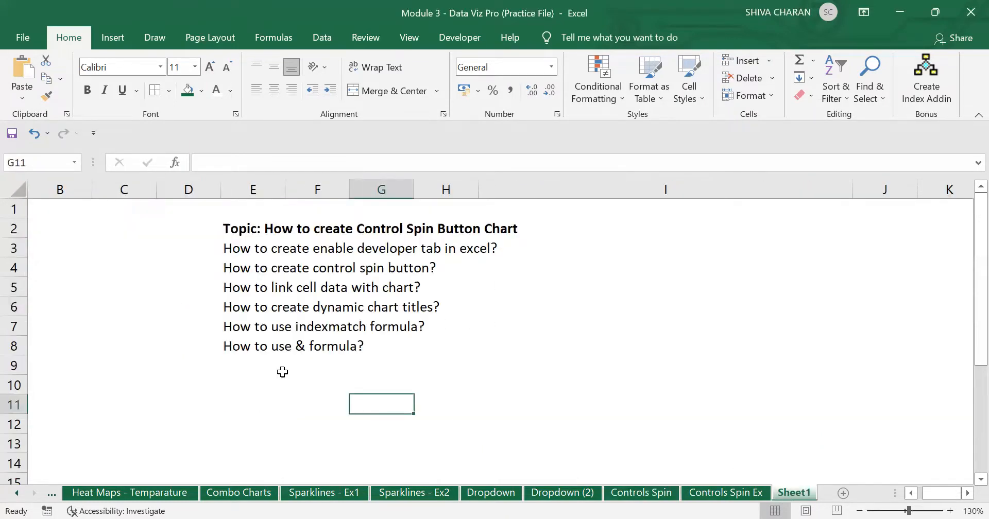
click(244, 345)
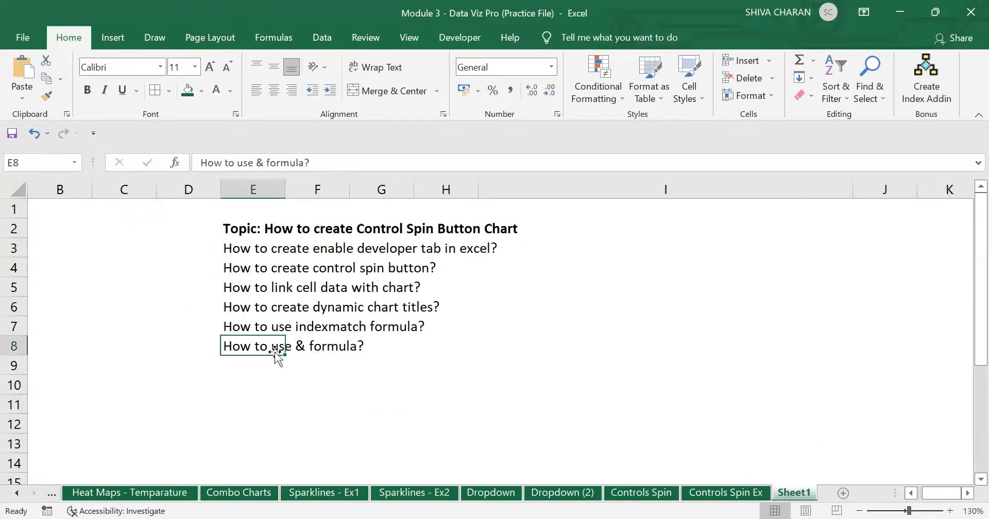
drag(247, 326, 242, 346)
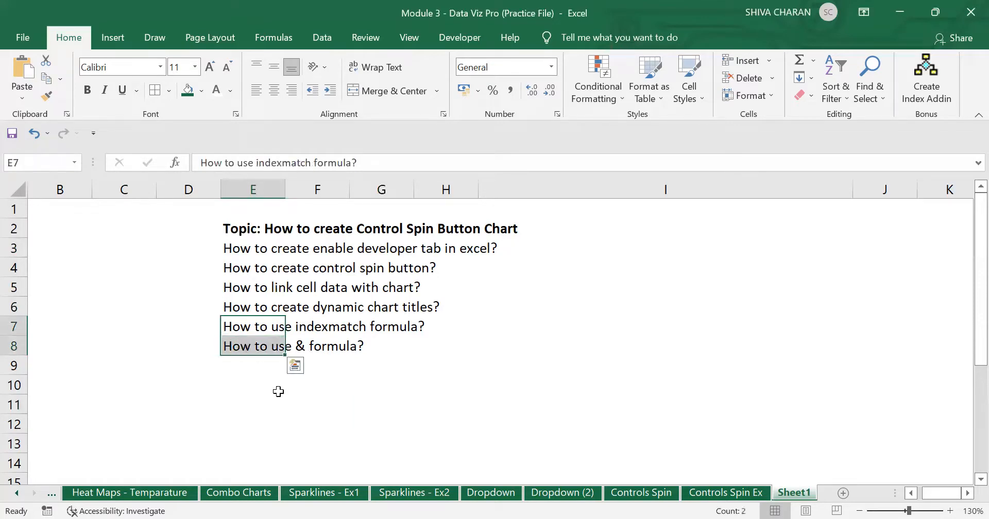
click(278, 392)
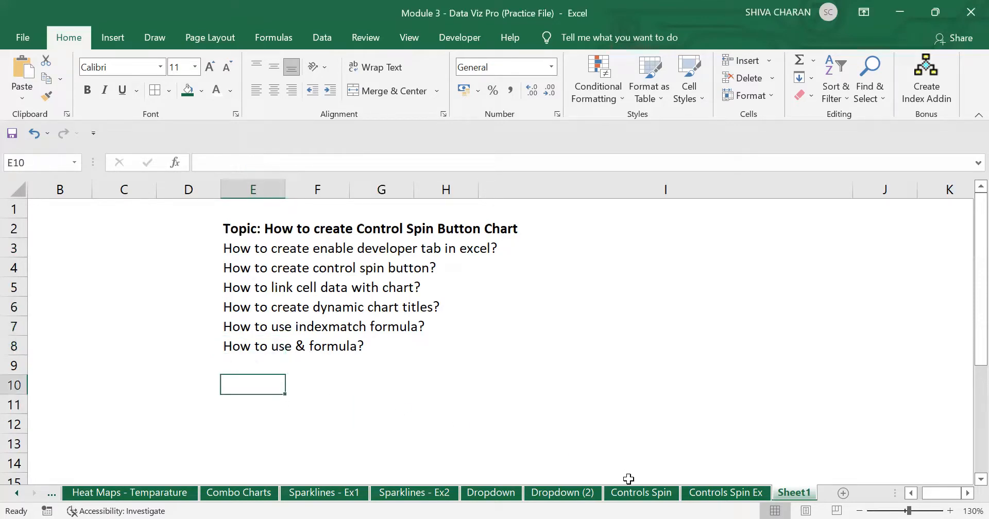
Step: Examine the yearly product sales table on the Controls Spin sheet
click(640, 493)
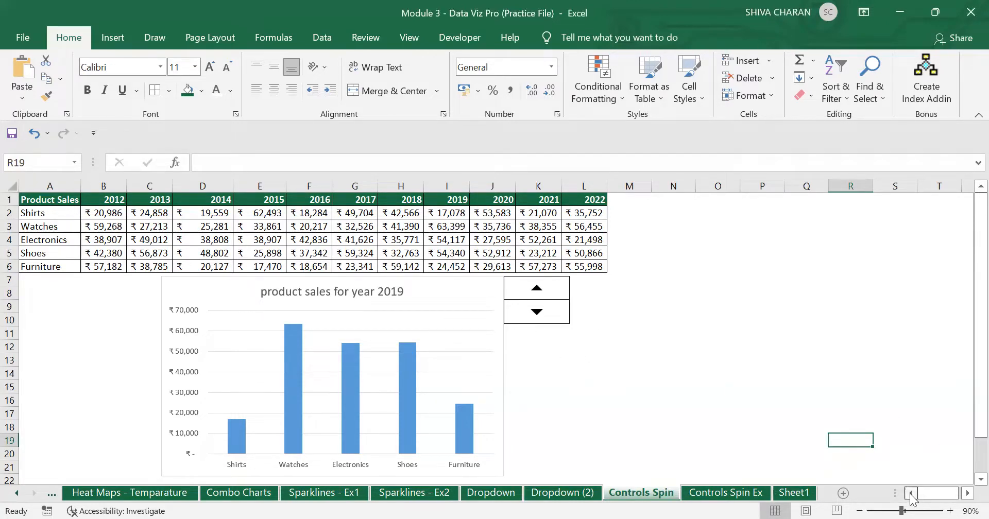
drag(52, 201, 521, 266)
click(776, 371)
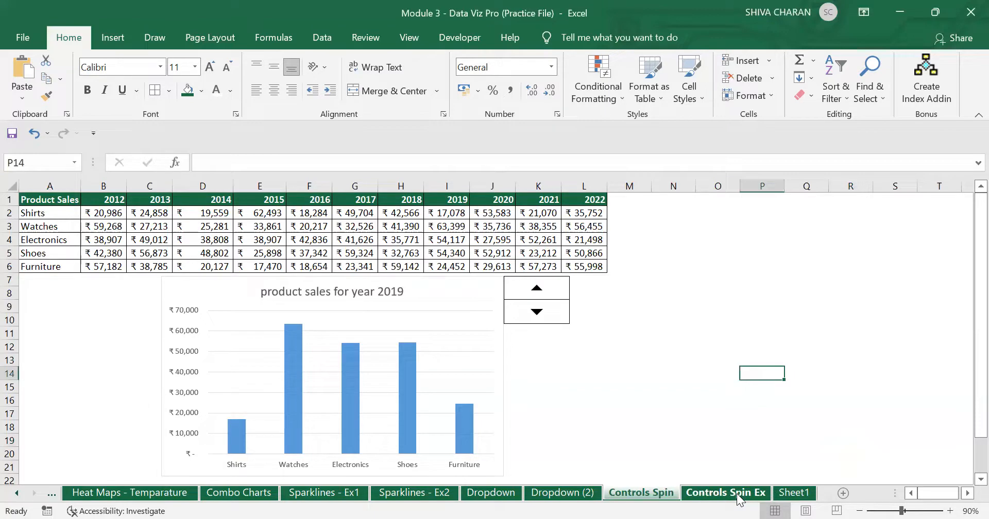
Step: Examine the course names and enrollment figures on the Controls Spin Ex sheet, briefly comparing it with the Controls Spin sheet
click(740, 495)
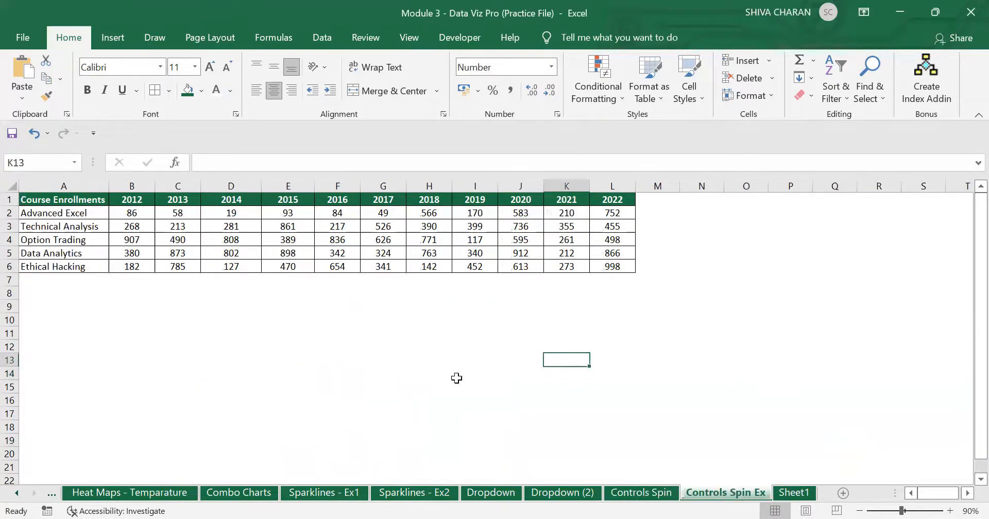
click(661, 494)
click(726, 493)
drag(84, 198, 88, 267)
key(ctrl+c)
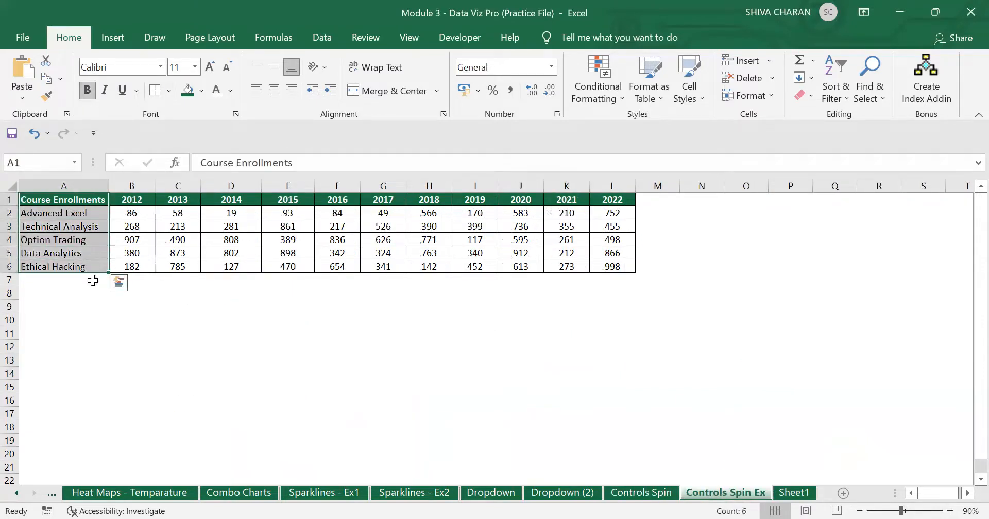
click(146, 307)
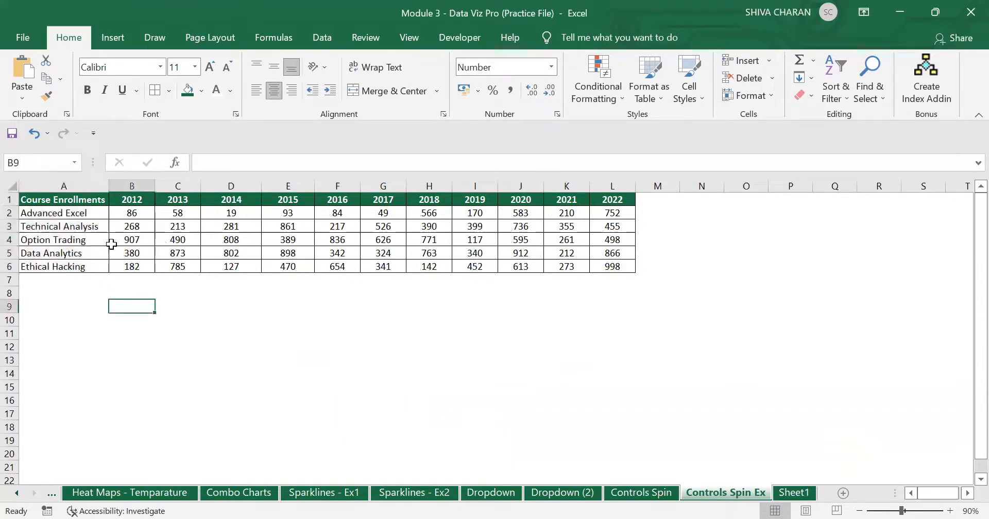
drag(97, 212, 95, 264)
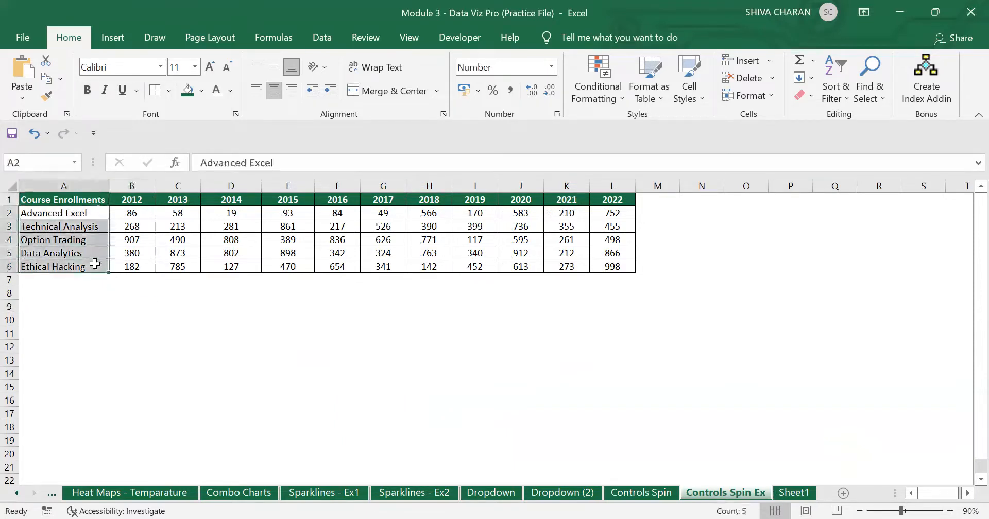
key(ctrl+v)
drag(141, 213, 618, 281)
Step: Review the 2012 to 2022 year headings, the Advanced Excel row and the remaining course data in the Course Enrollments table
click(132, 200)
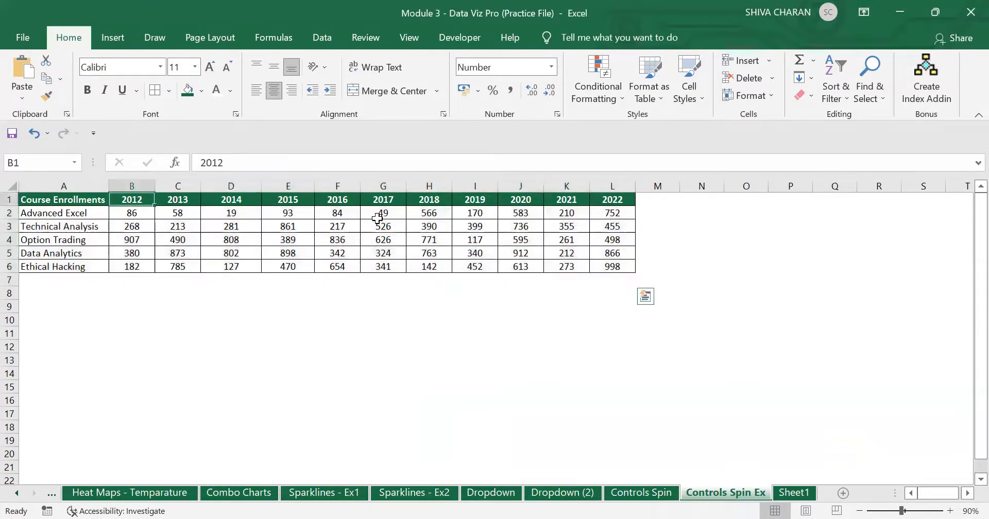
click(612, 187)
click(613, 196)
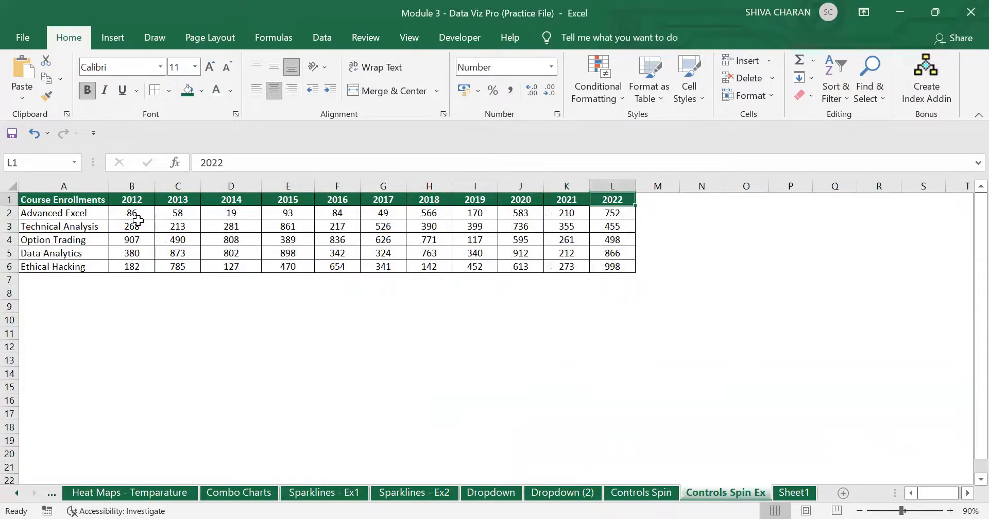
drag(130, 213, 613, 213)
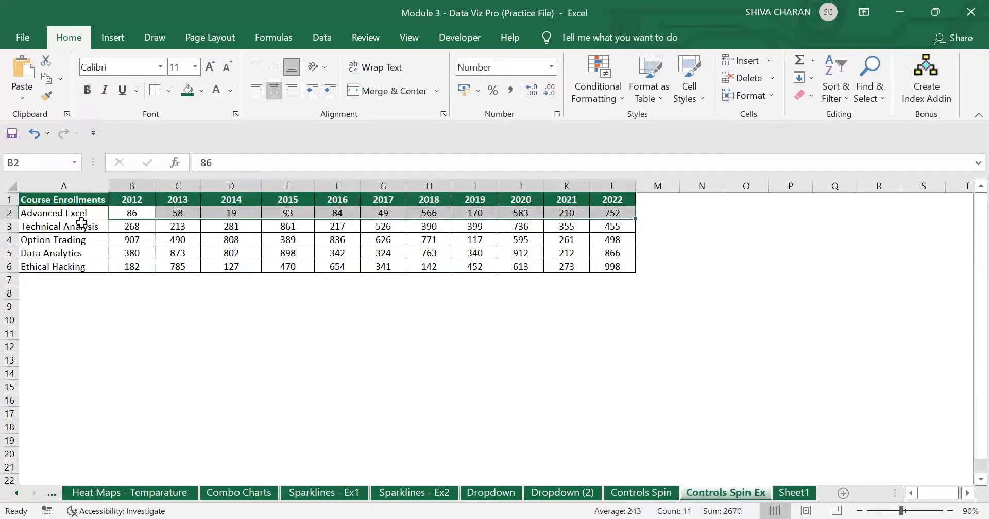
drag(80, 226, 77, 255)
click(164, 301)
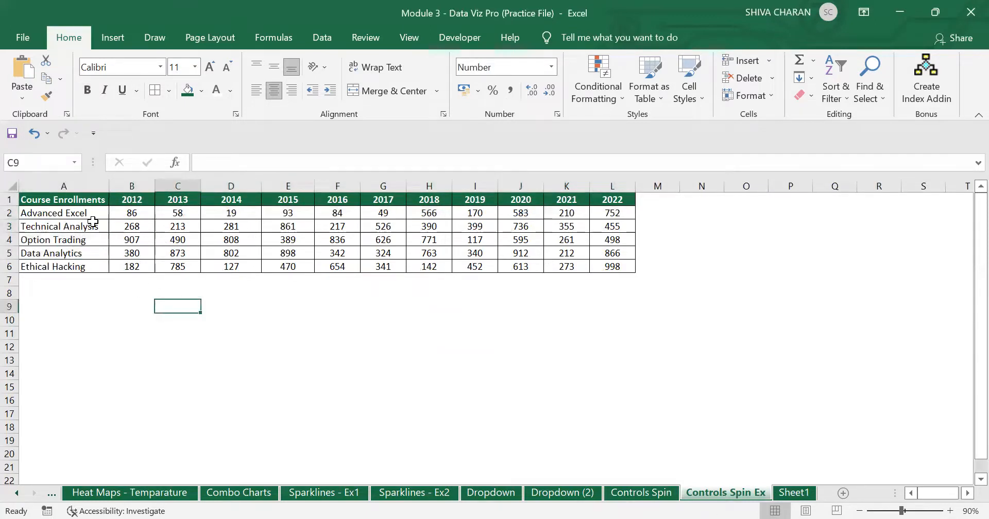
drag(86, 214, 613, 265)
click(593, 336)
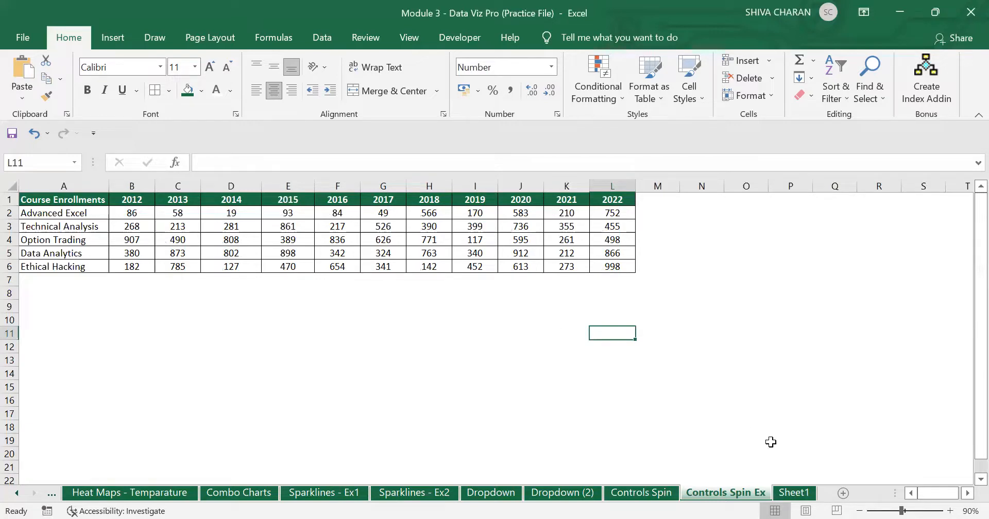
Step: Review the Sheet1 topic on enabling the developer tab and return to the Controls Spin Ex sheet
click(794, 495)
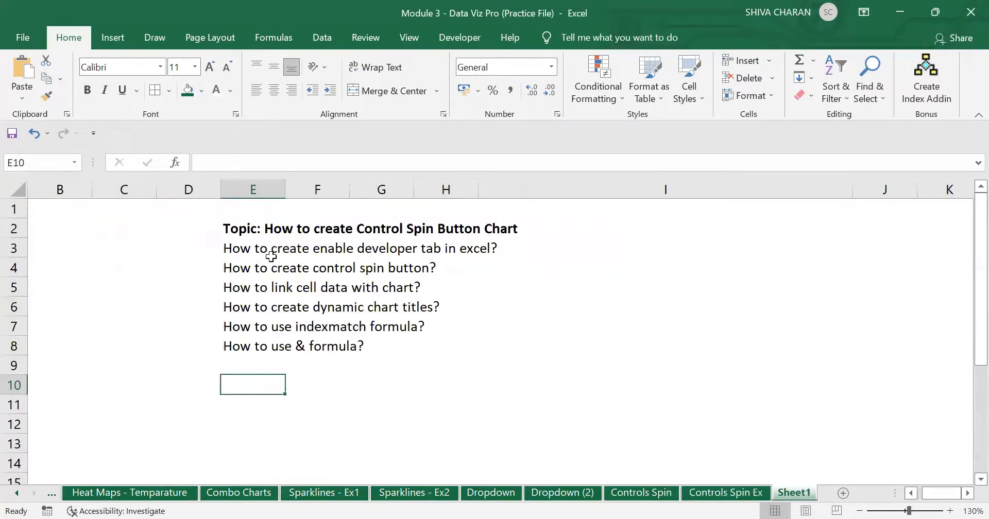
click(246, 249)
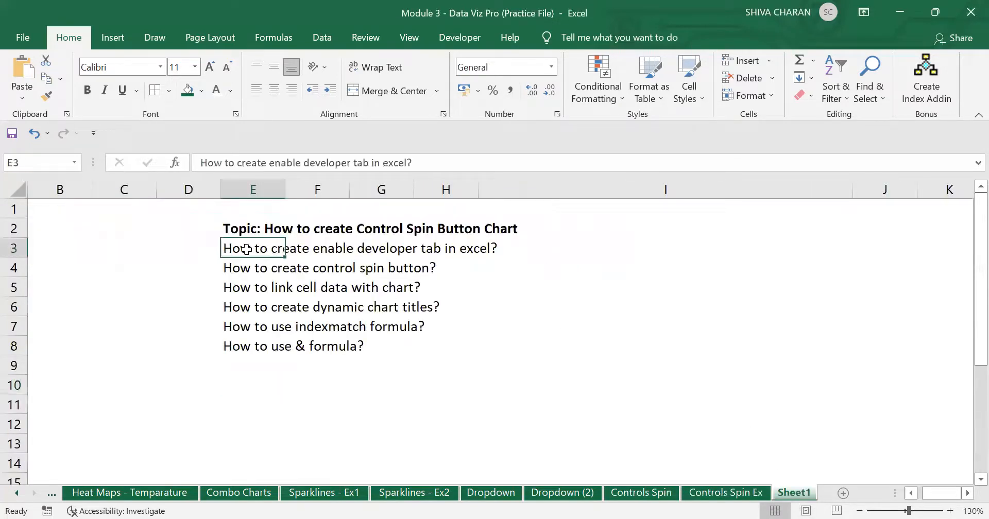
click(710, 496)
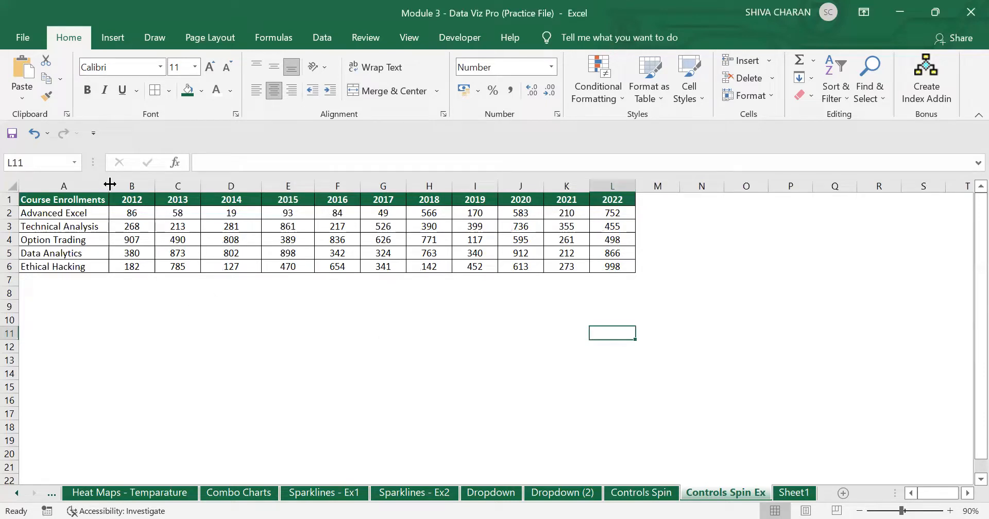
Step: Enable the Developer tab in the ribbon customization options and check its commands
click(16, 37)
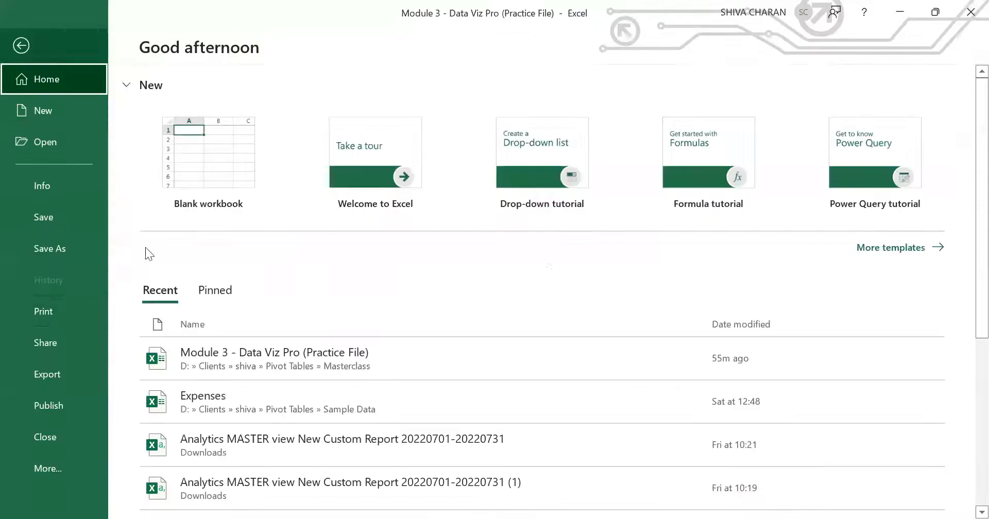
click(53, 462)
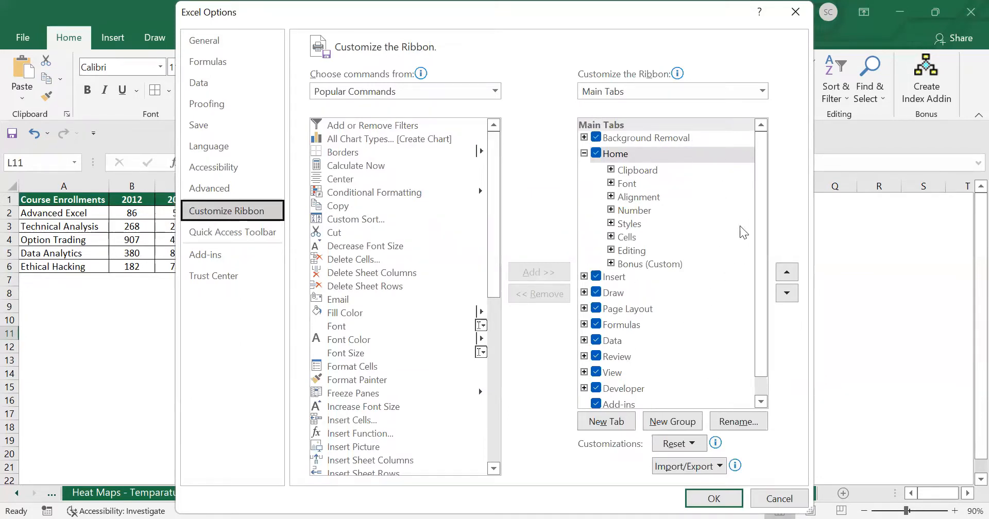
scroll(762, 227, down, 1)
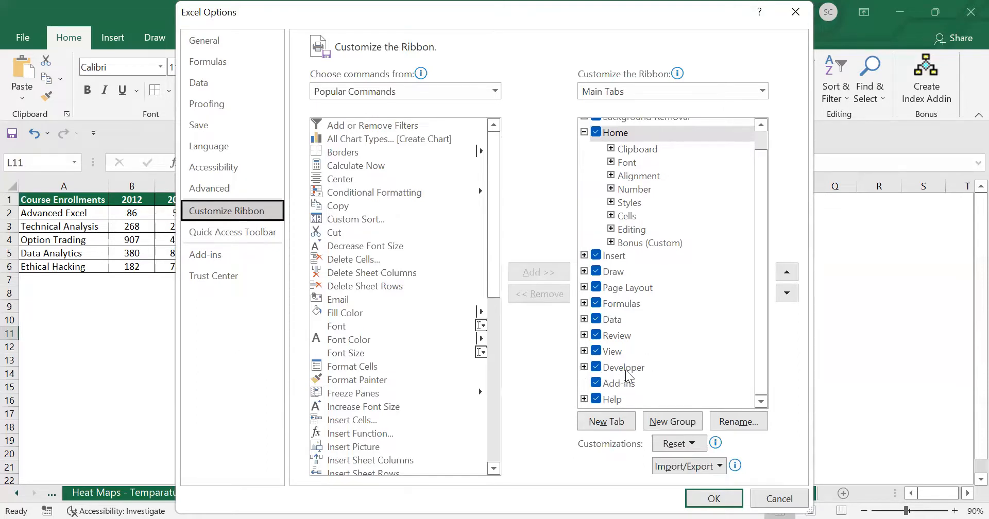
click(596, 367)
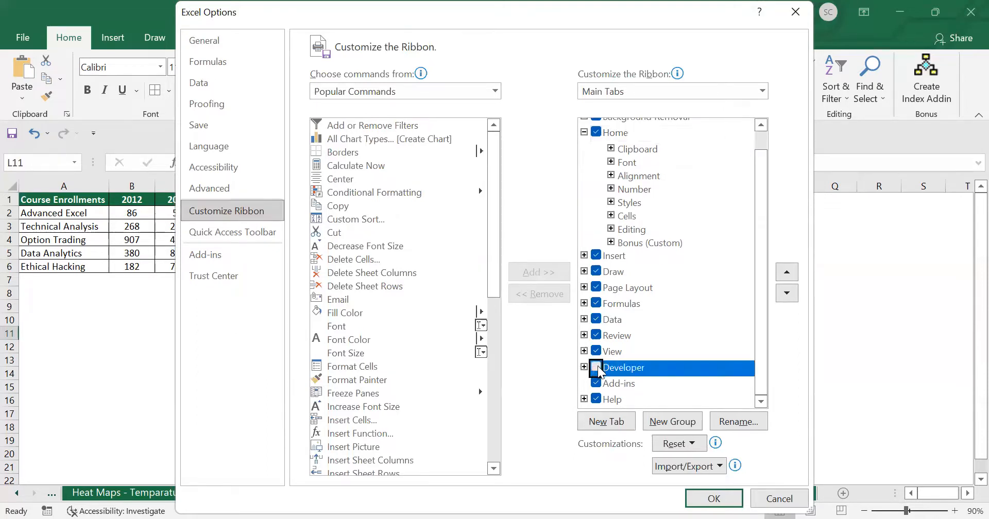
click(597, 367)
click(714, 497)
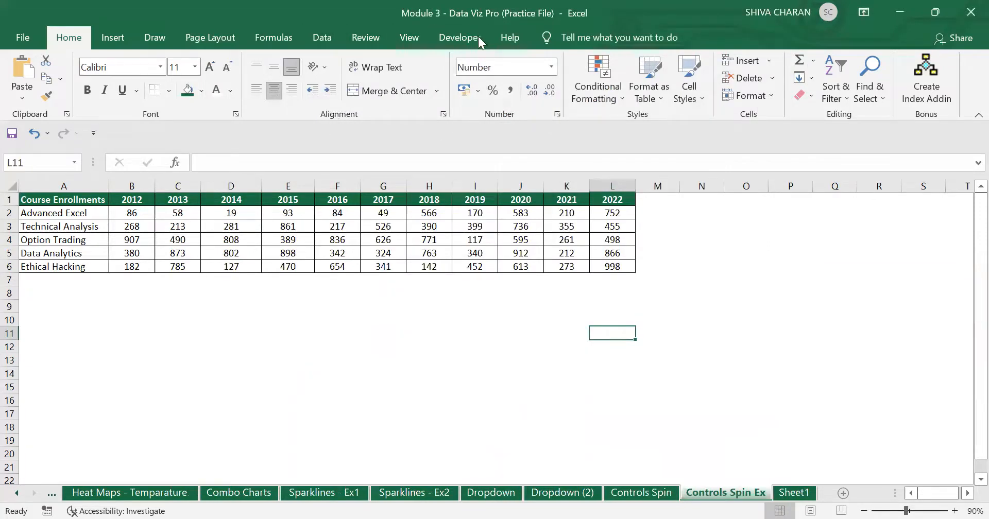
click(457, 37)
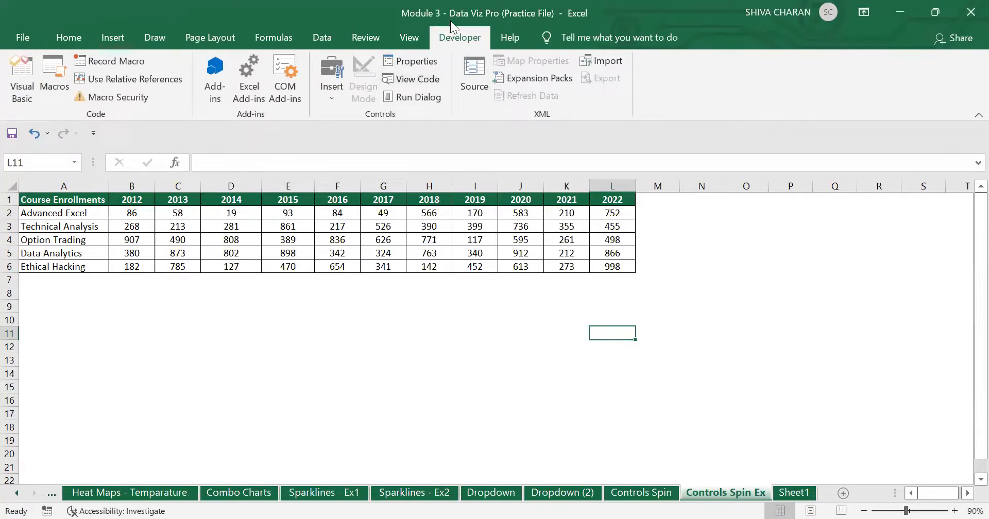
click(67, 38)
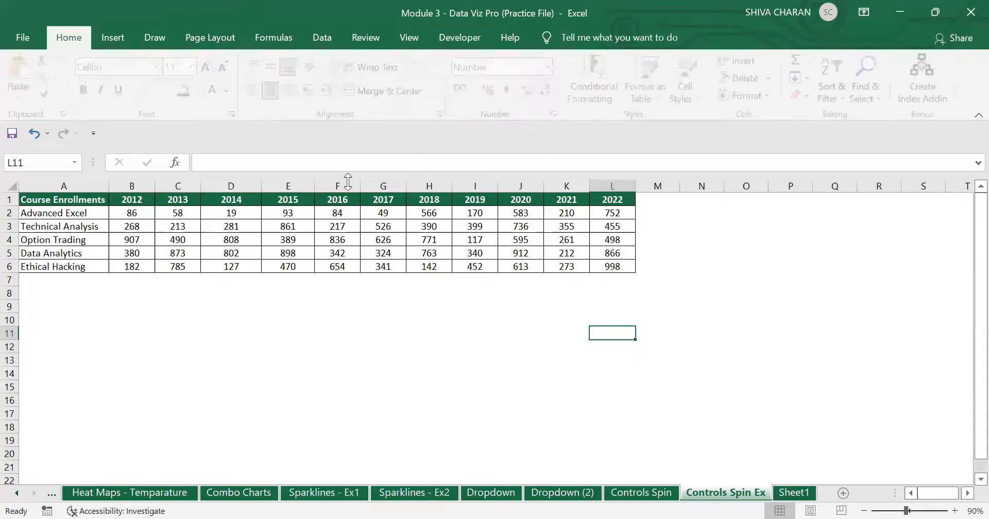
Step: Compare the Course Enrollments table with the Dropdown (2) sheet's product sales table and its linked helper rows 11 and 12
click(334, 335)
click(182, 317)
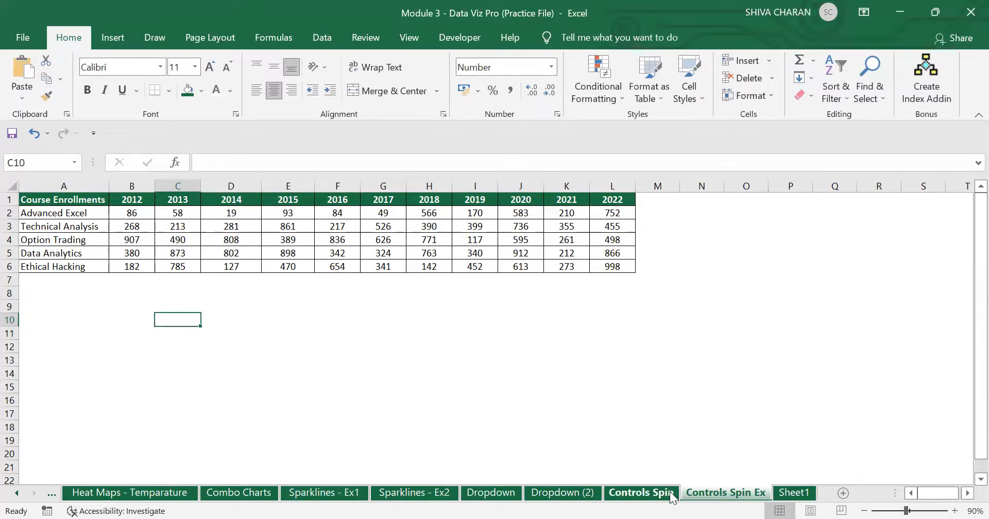
drag(103, 203, 596, 263)
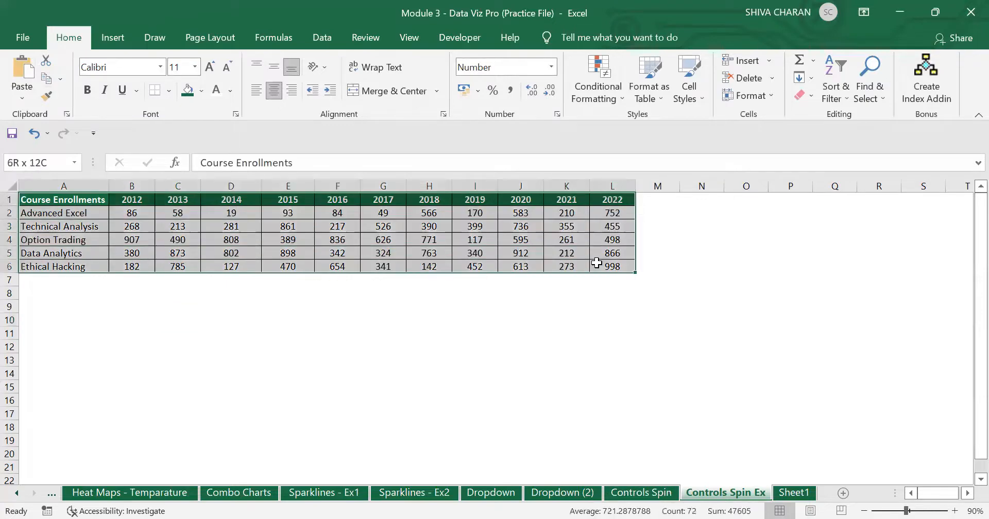
click(140, 308)
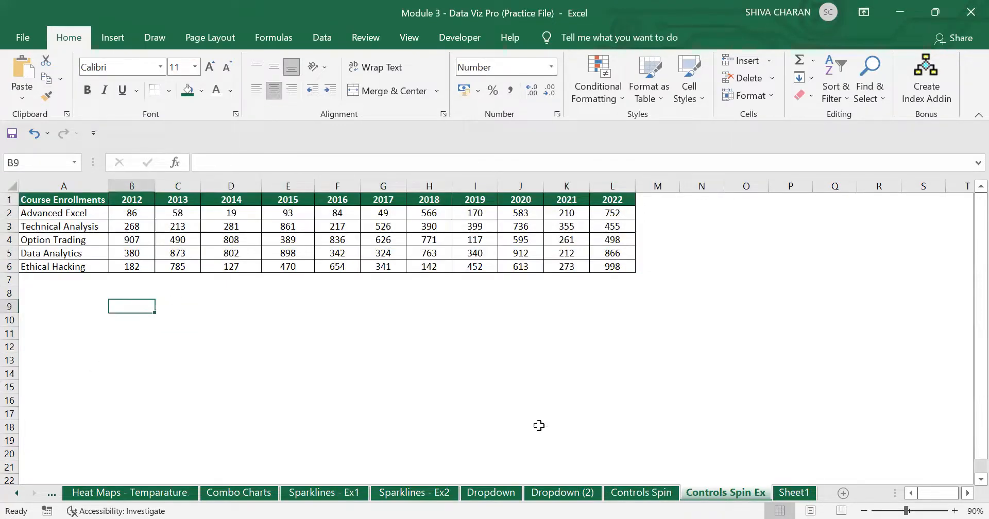
click(576, 496)
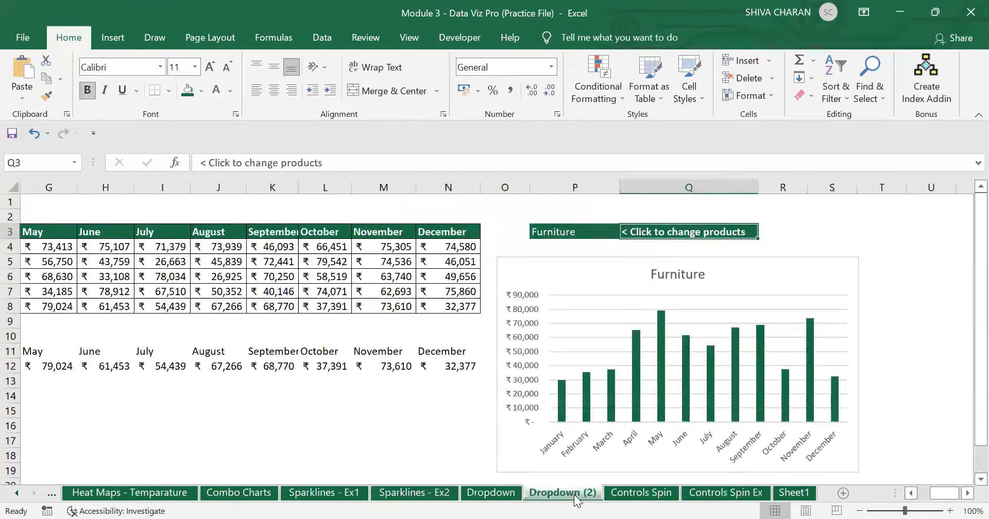
click(911, 494)
click(911, 494)
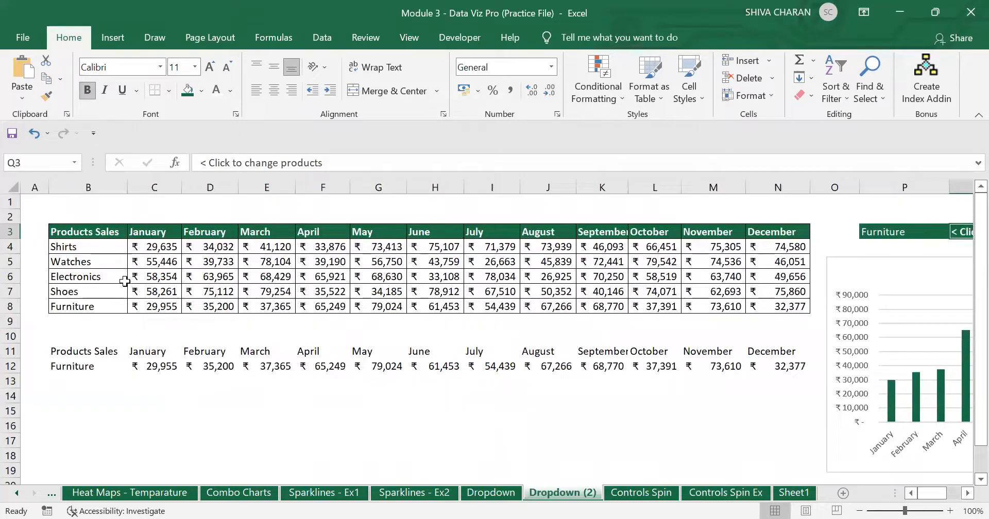
drag(101, 236, 753, 311)
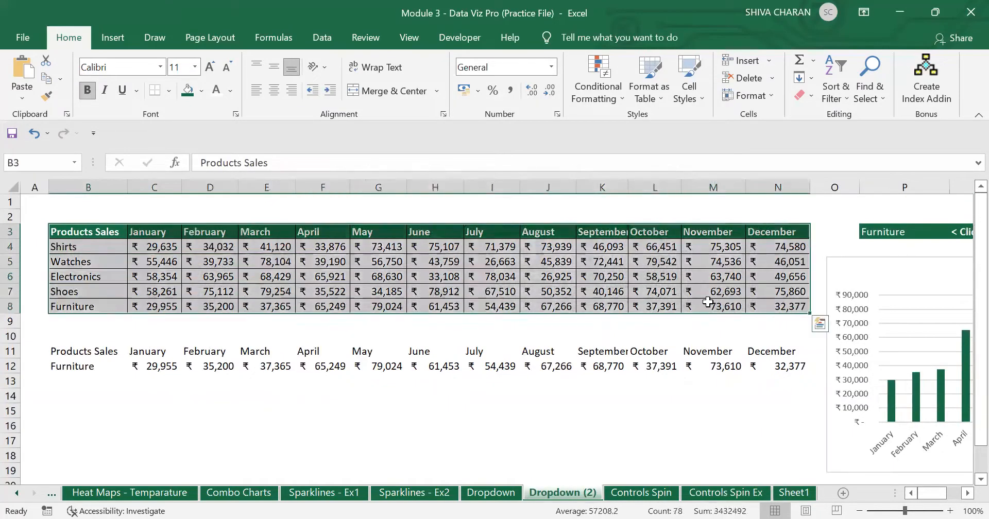
click(714, 306)
drag(123, 359, 511, 367)
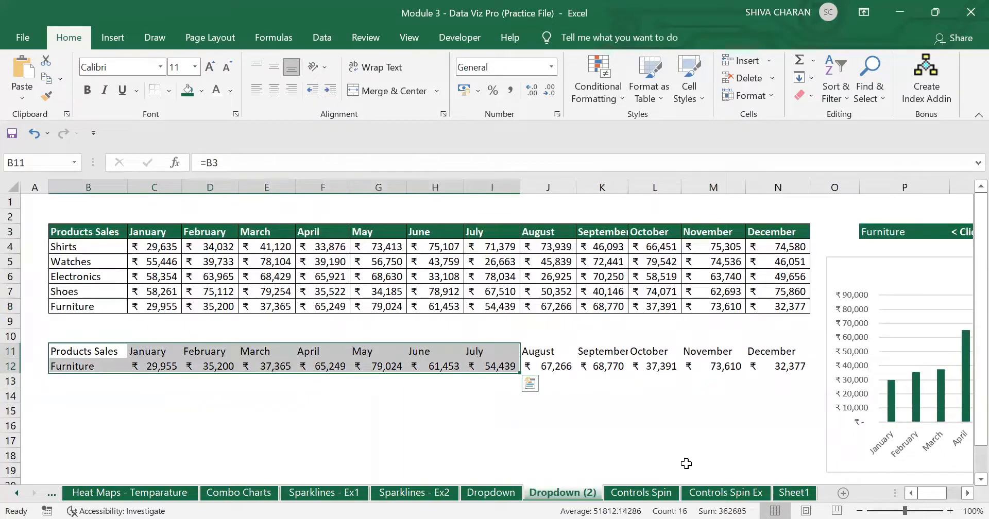
click(713, 458)
Step: Back on the Controls Spin Ex sheet, examine the full table and the course names with the 2012 column
click(726, 494)
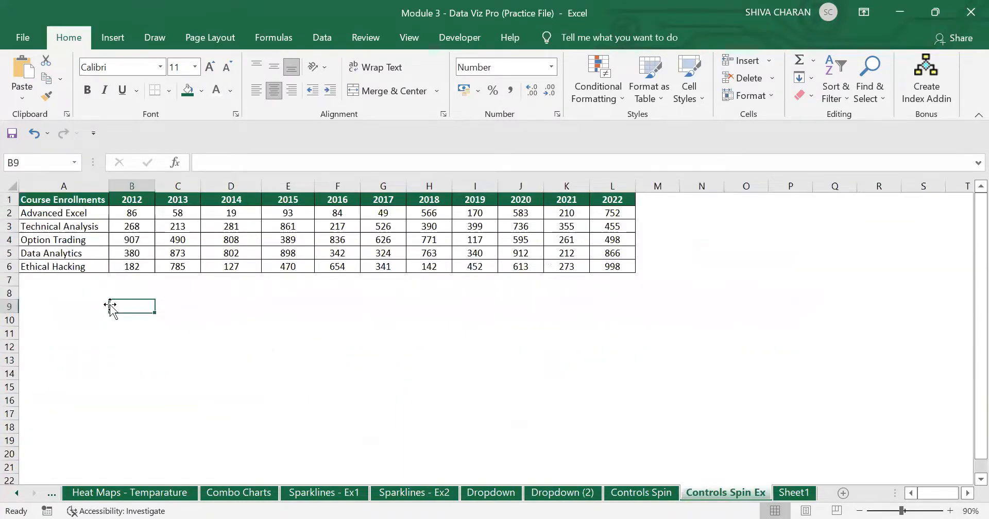
drag(61, 200, 612, 263)
click(133, 317)
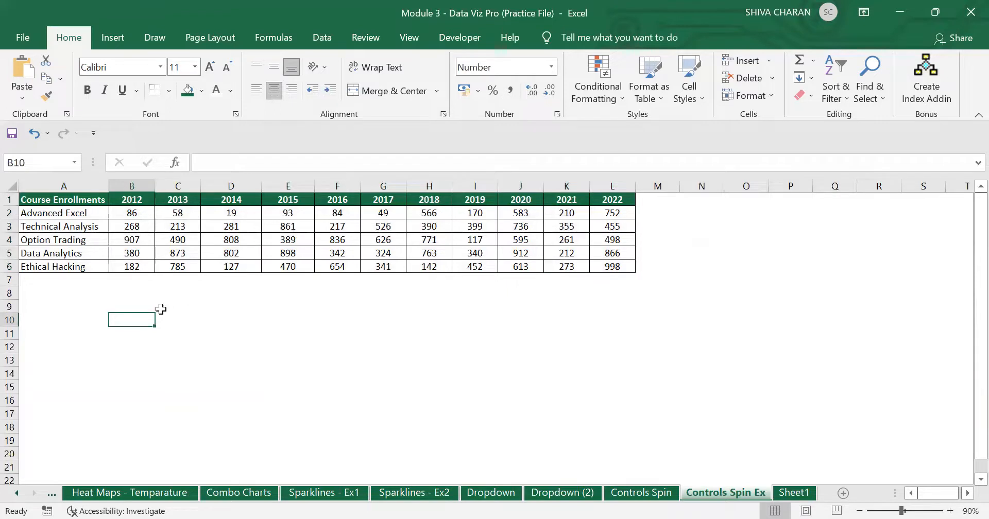
click(135, 305)
drag(70, 200, 135, 265)
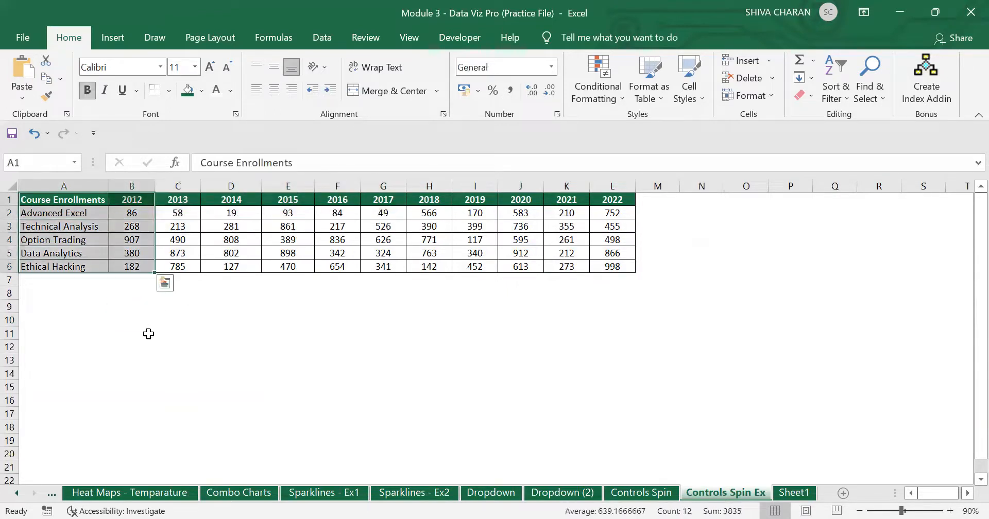
Step: Link cell B10 to the Course Enrollments heading with the formula =A1
click(140, 320)
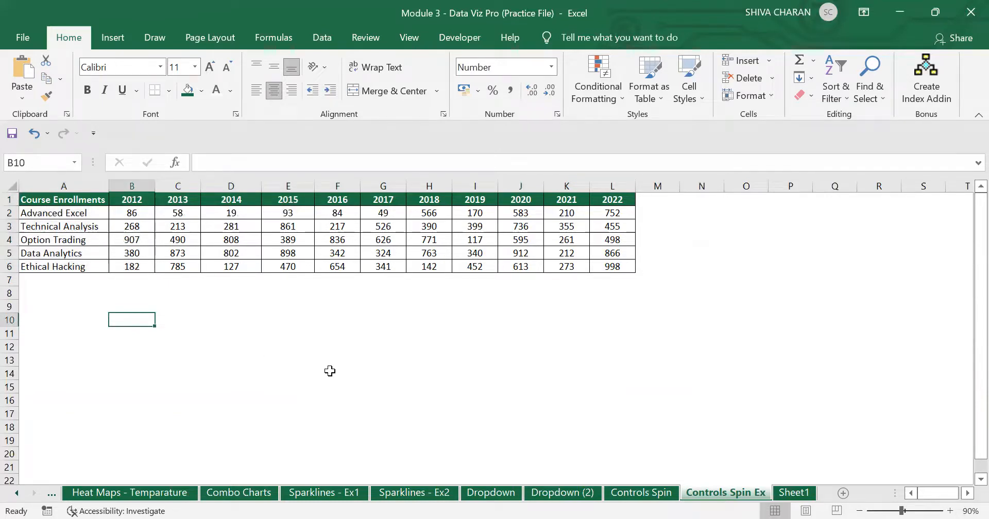
text(=)
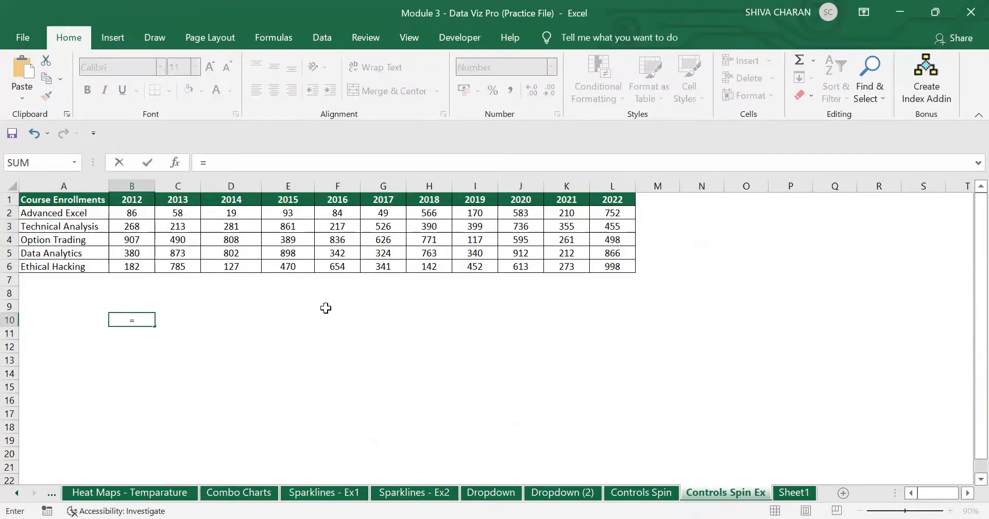
click(100, 199)
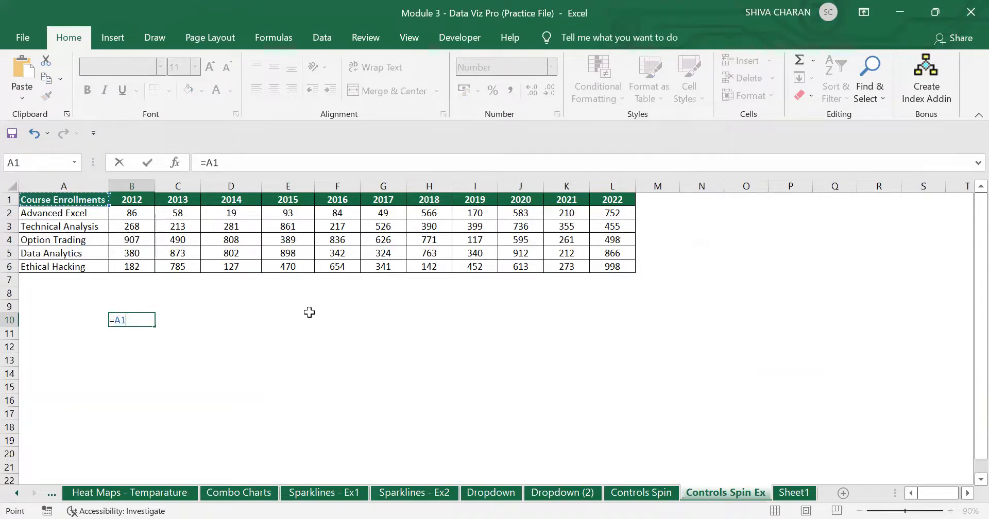
key(Return)
click(125, 317)
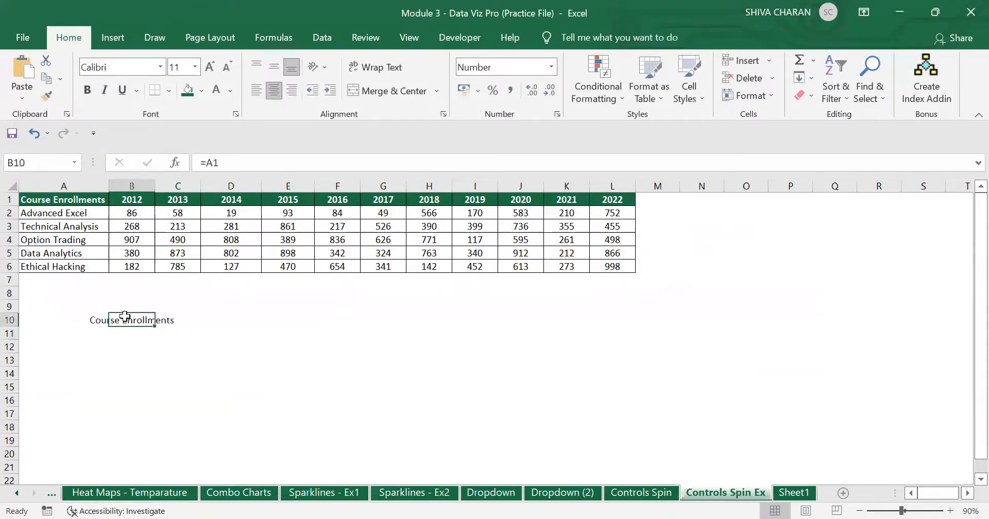
Step: Link cell B11 to the first course name, Advanced Excel, with the formula =A2
click(110, 333)
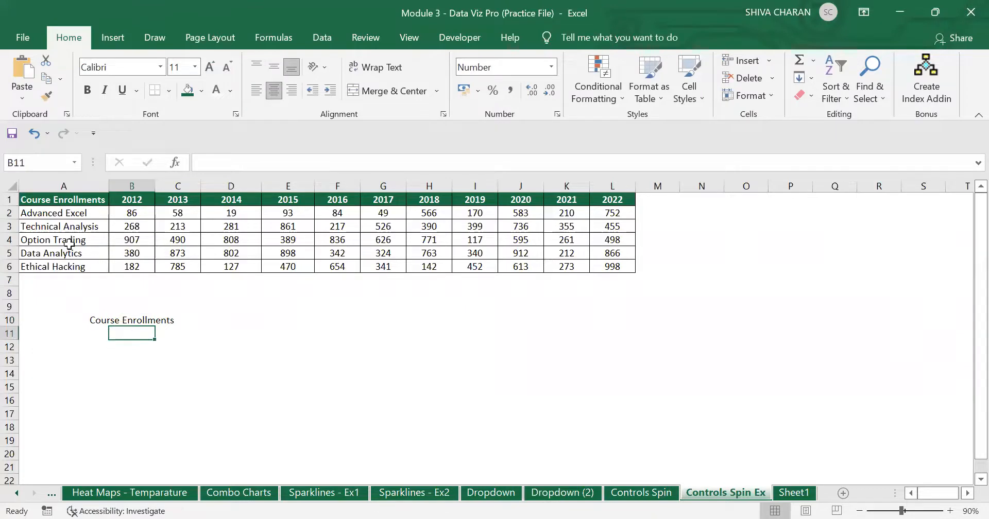
text(=)
click(83, 213)
key(Return)
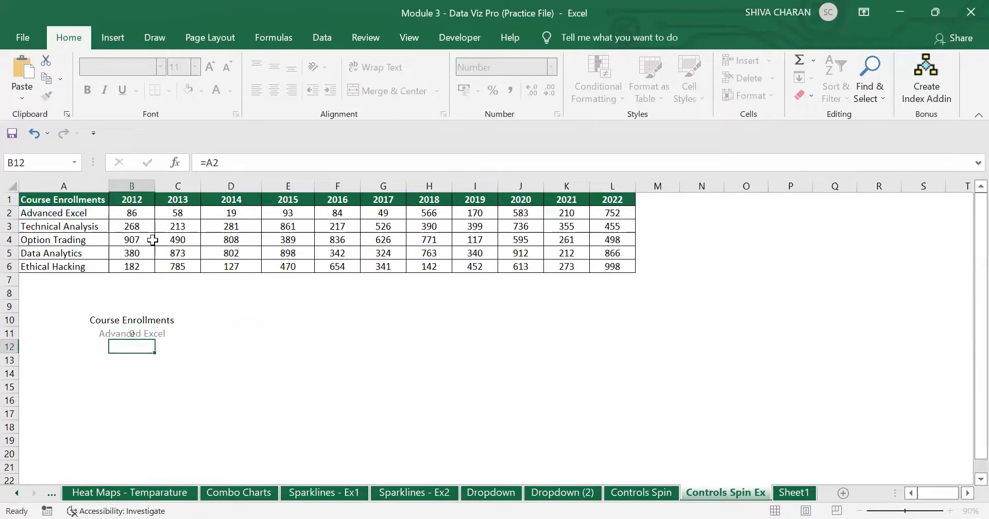
Step: Fill the course-name formula from B11 down to B15 and left-align the helper labels in B10:B15
click(121, 332)
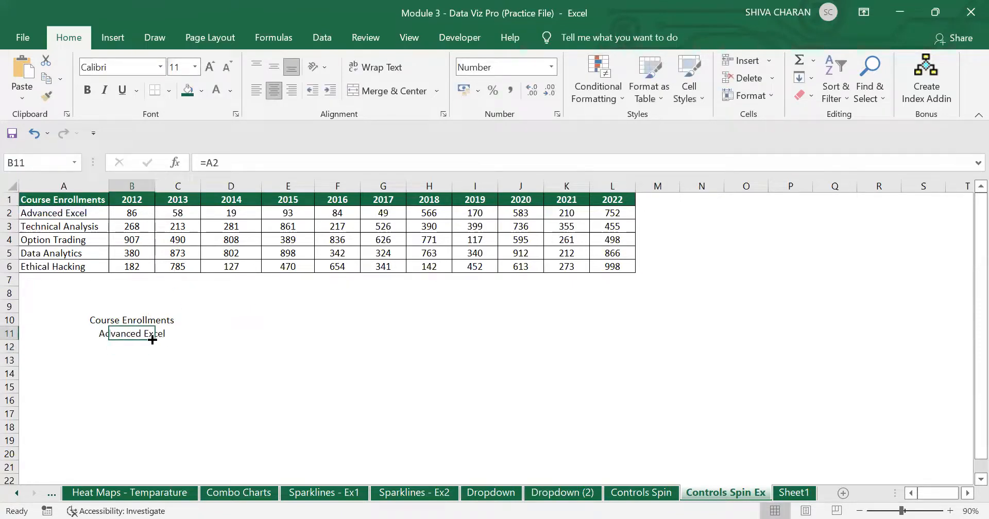
drag(152, 340, 154, 392)
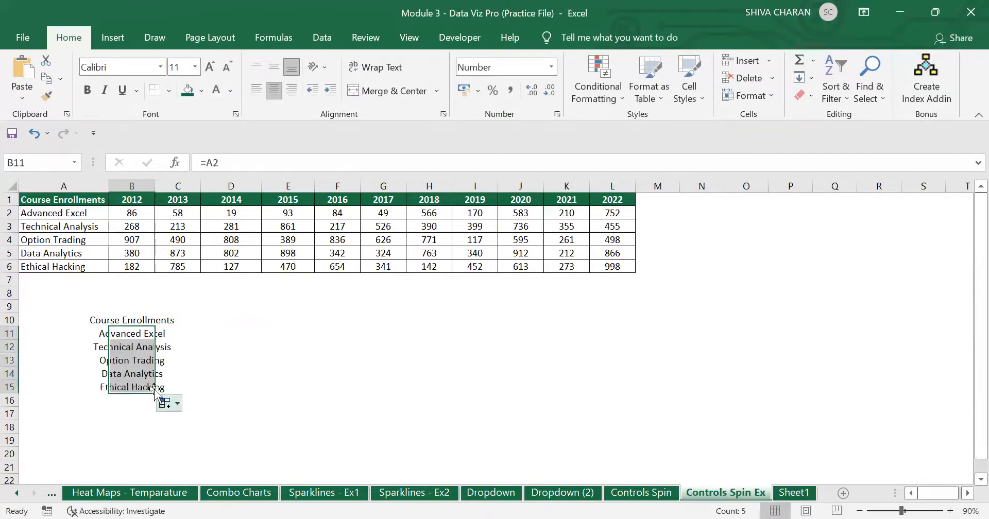
drag(203, 335, 135, 391)
click(111, 321)
click(257, 90)
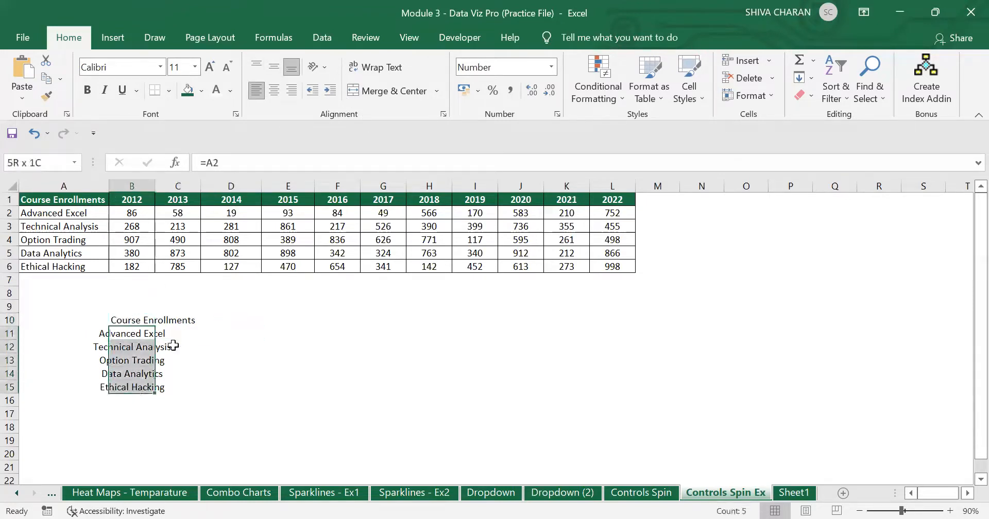
click(256, 90)
click(237, 386)
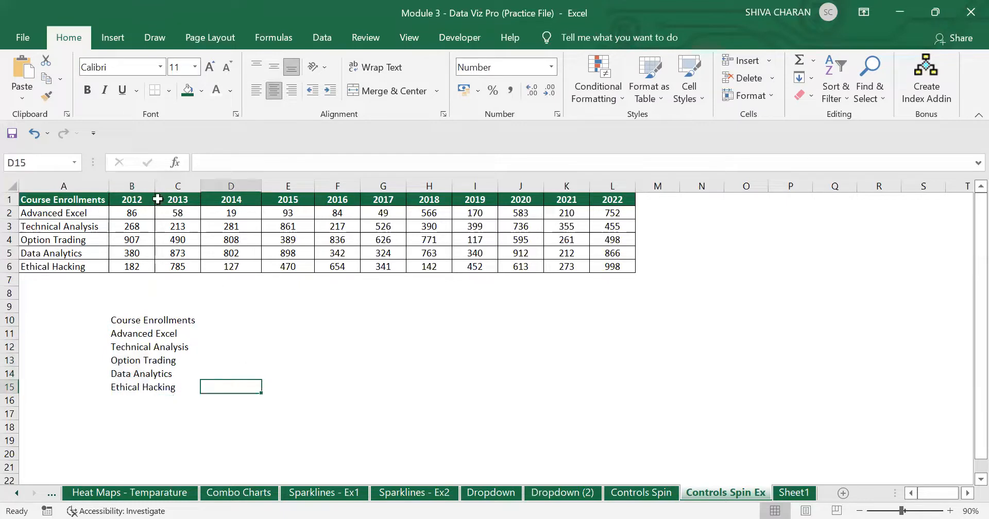
Step: Enter the year 2012 in cell C10 beside the linked Course Enrollments heading
click(211, 323)
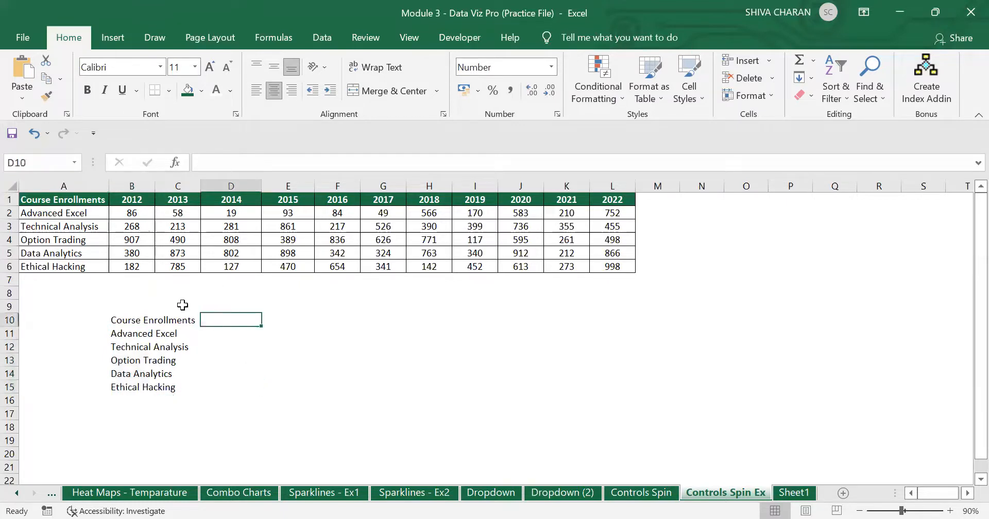
click(144, 320)
click(198, 321)
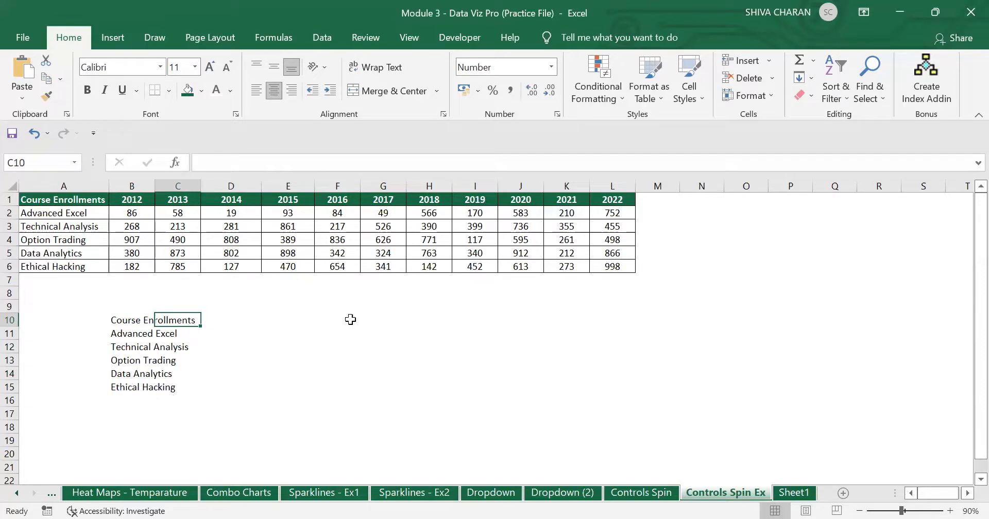
text(=)
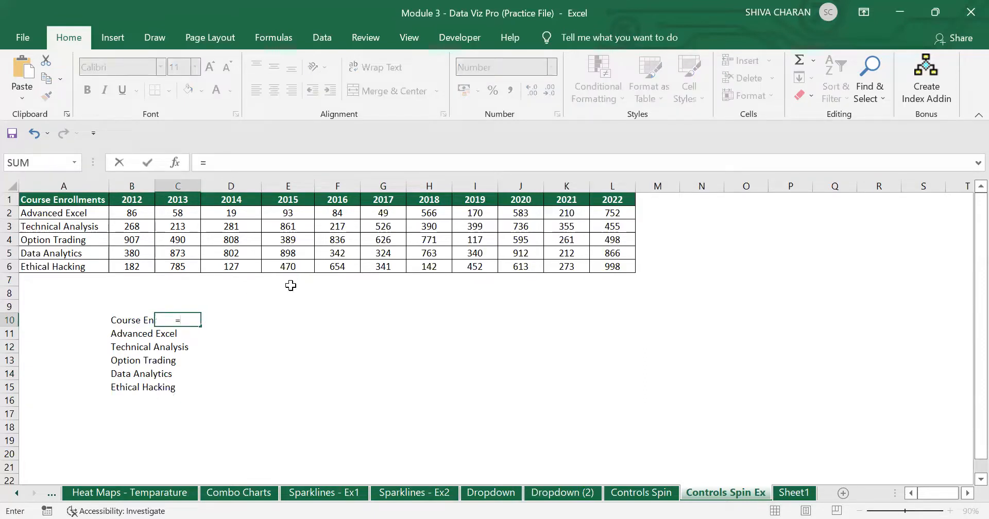
key(BackSpace)
text(20)
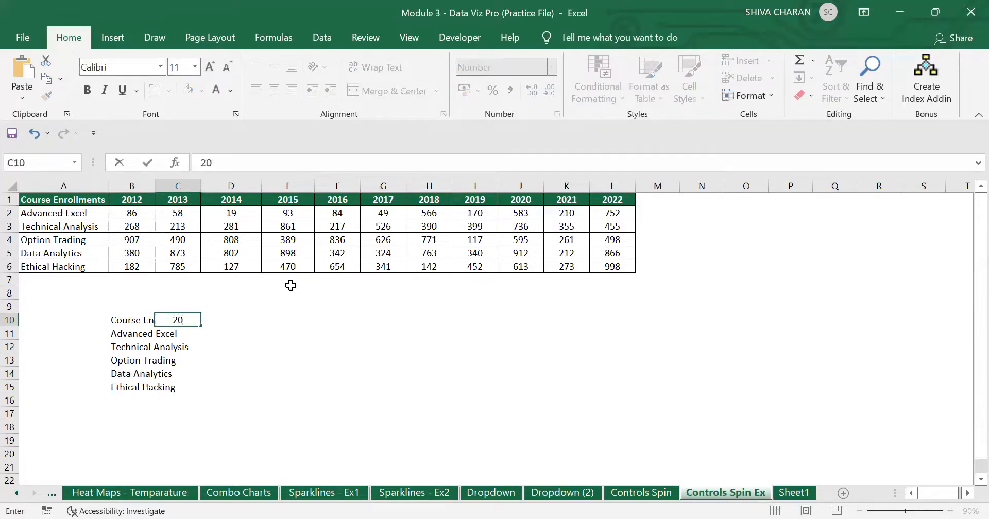
text(22)
key(Return)
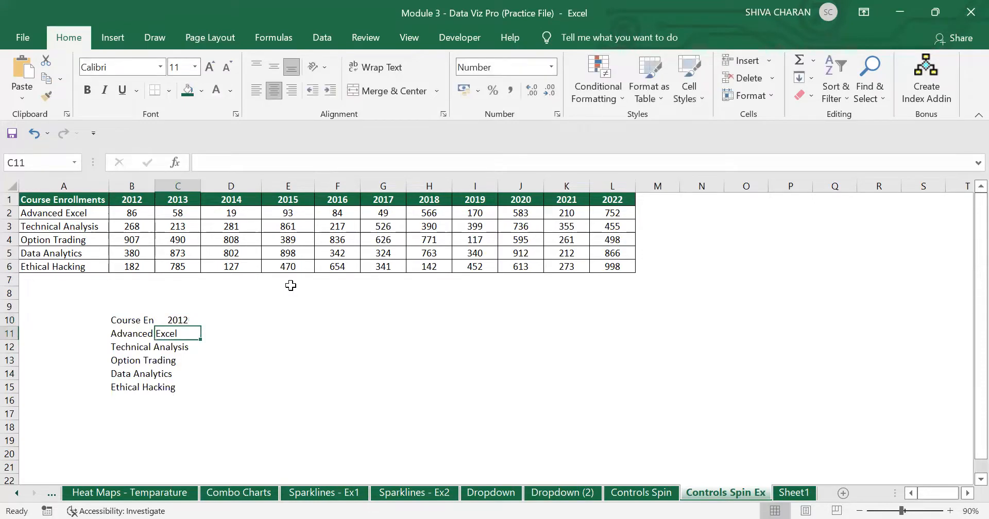
Step: Autofit column B to its helper labels and widen column C slightly
double_click(155, 186)
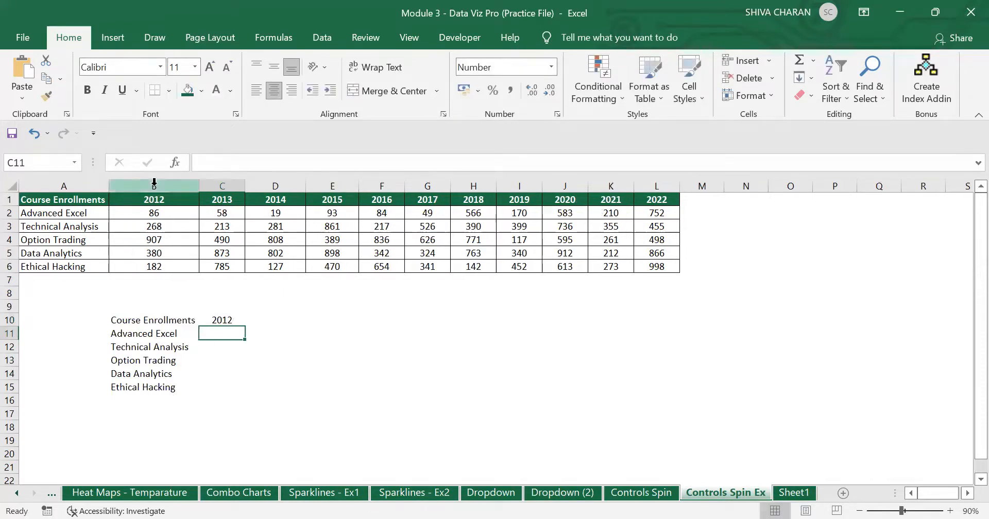
click(216, 321)
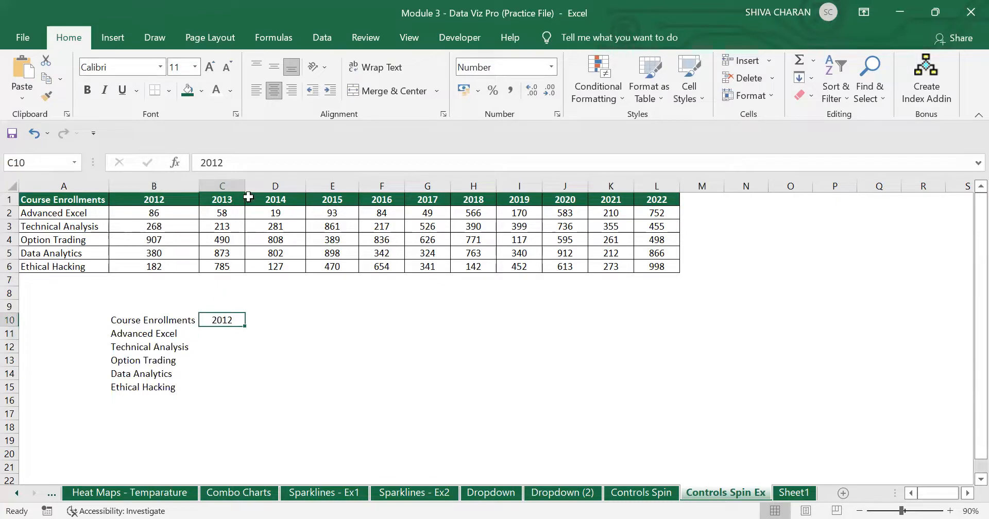
drag(244, 186, 249, 186)
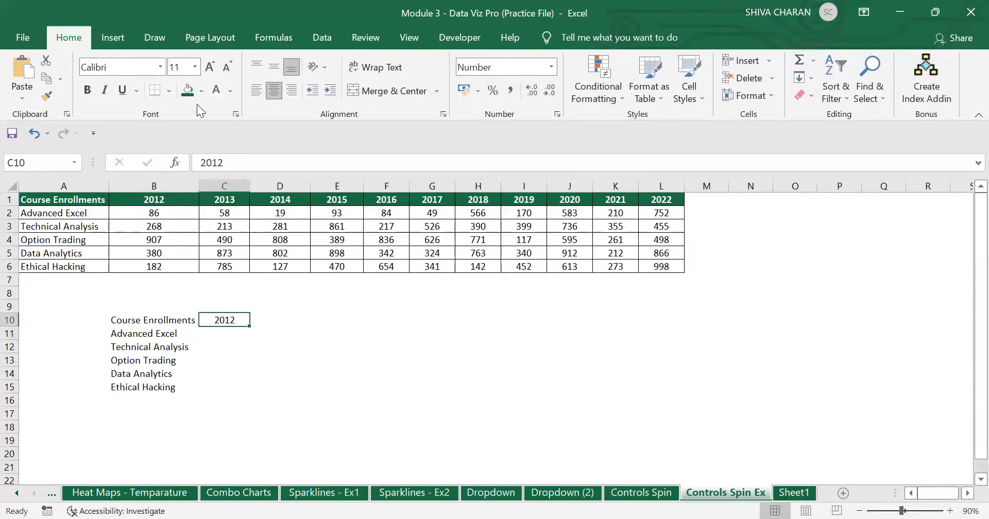
Step: Format the year cell C10 with a dark green fill and white font colour
click(194, 96)
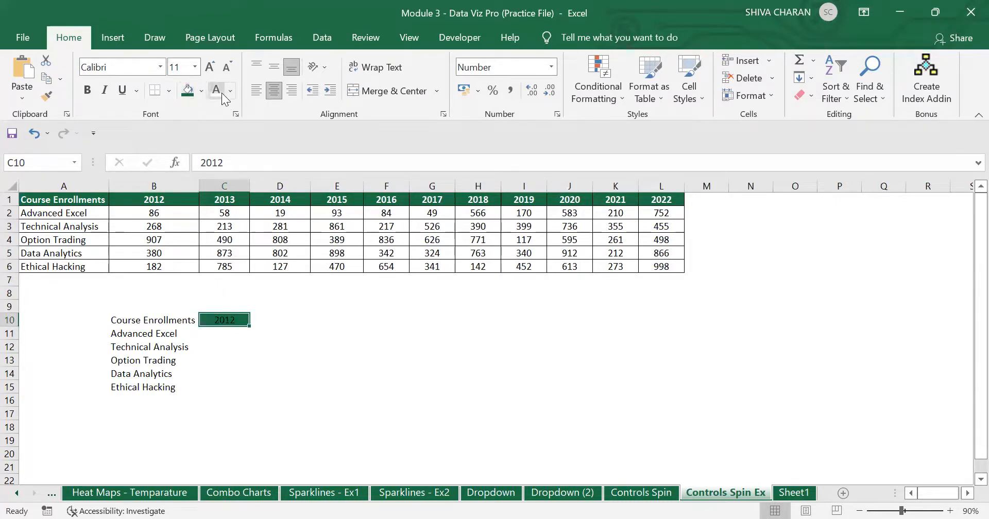
click(219, 91)
click(256, 344)
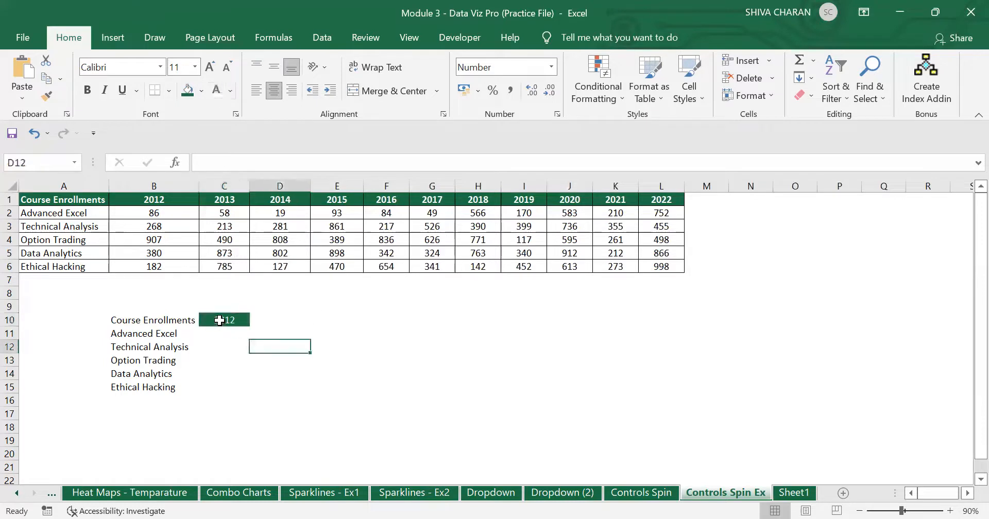
Step: Examine the helper labels, the year in C10, the full Course Enrollments table and the empty value cells C11:C15
click(218, 320)
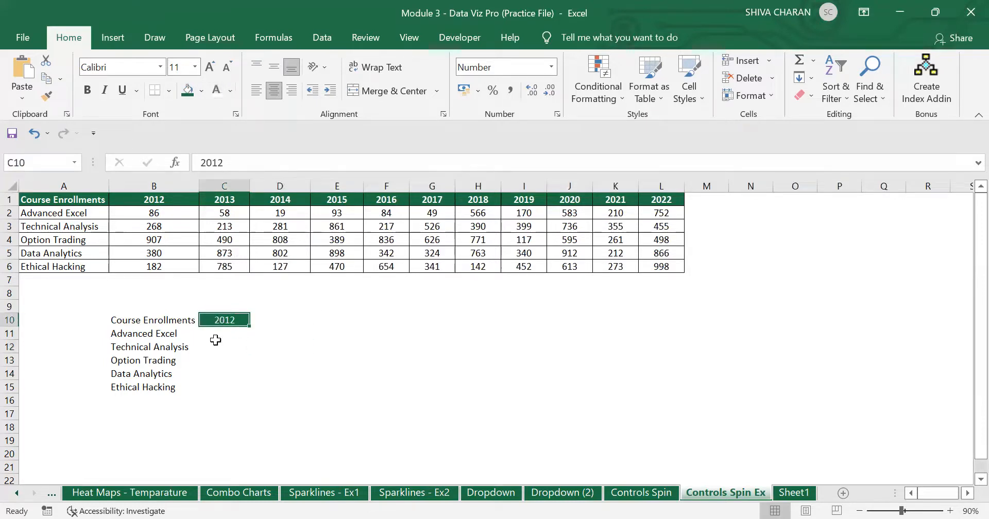
click(216, 340)
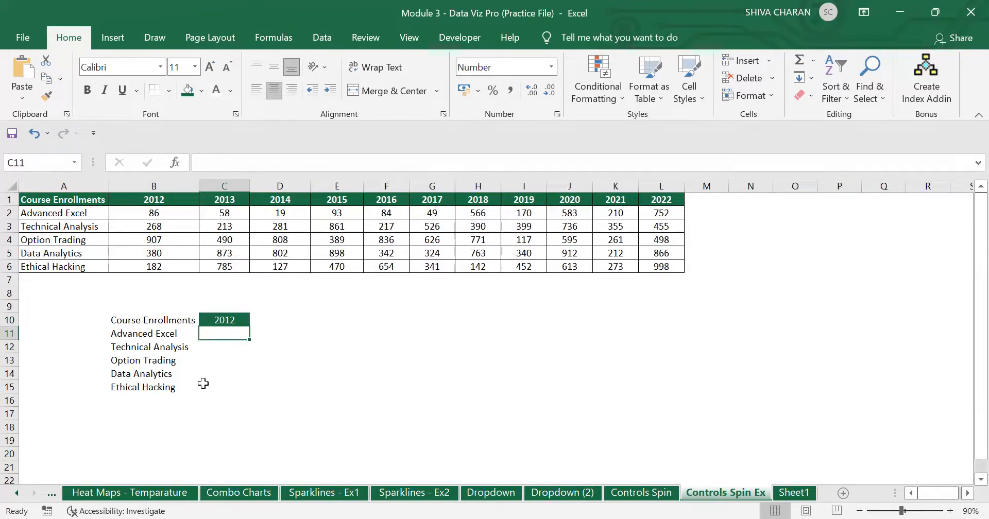
drag(174, 326, 187, 387)
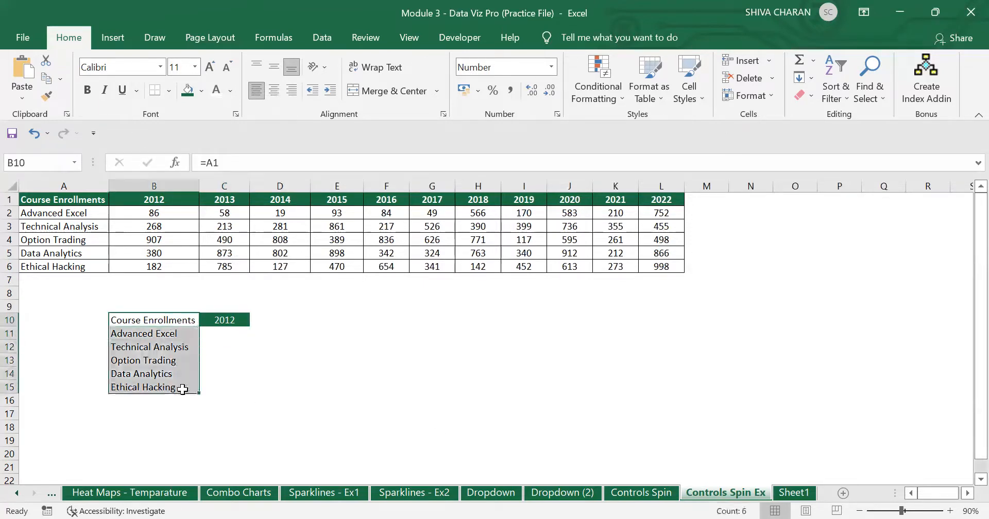
click(230, 337)
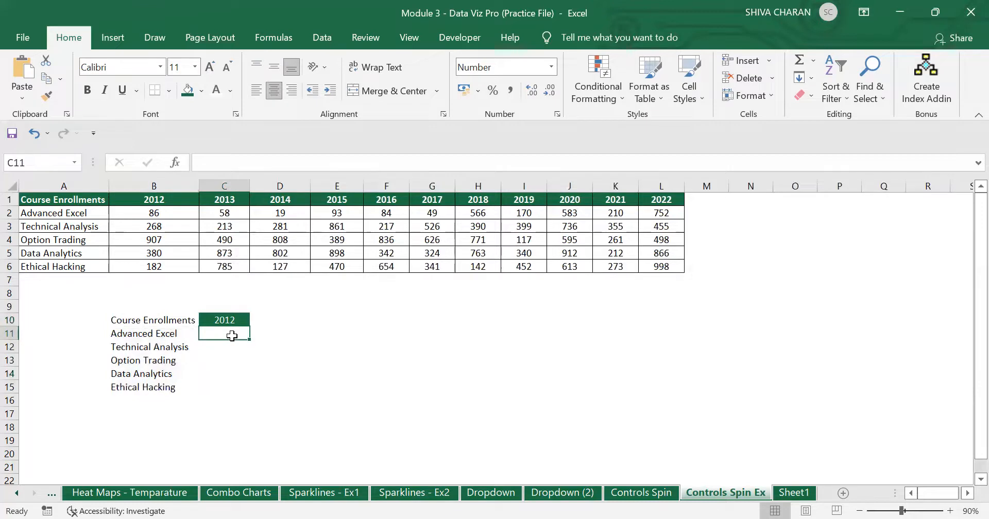
drag(85, 200, 662, 255)
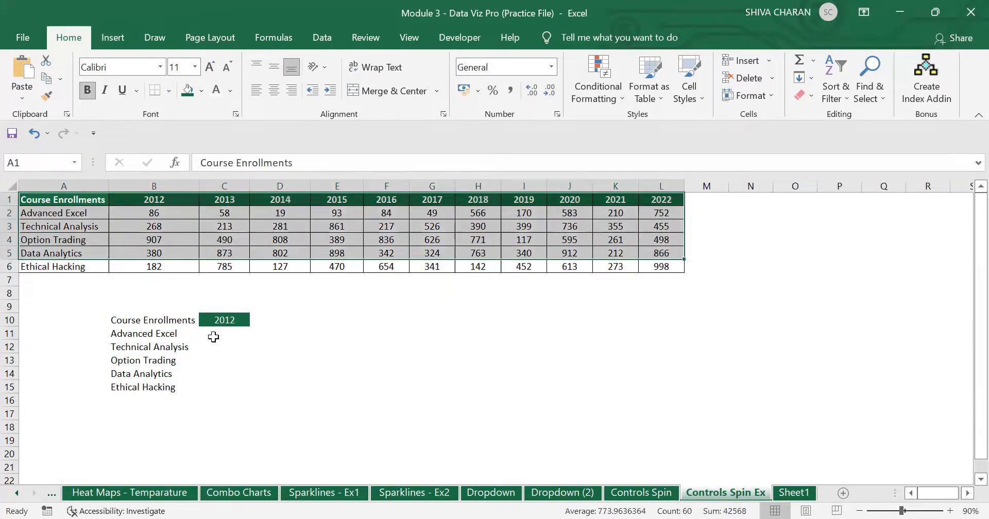
click(226, 335)
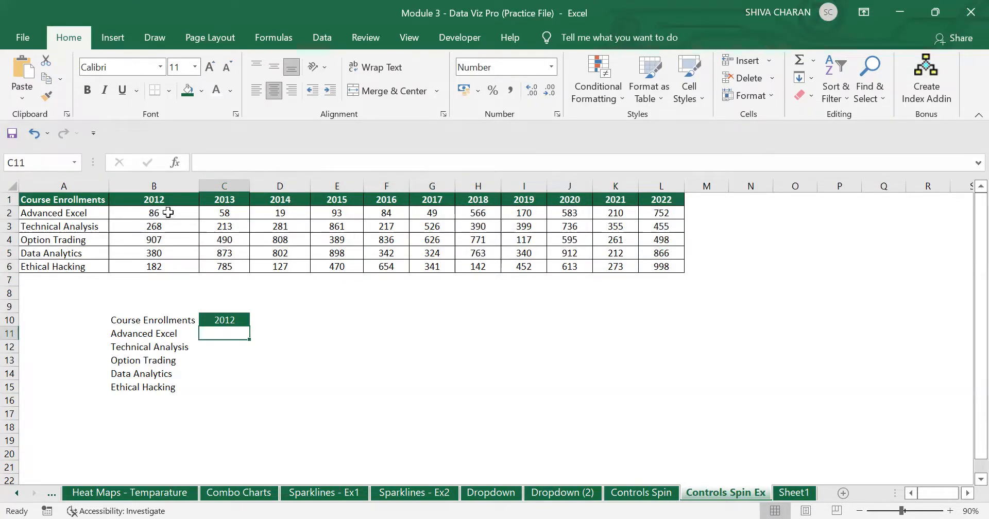
drag(165, 212, 658, 267)
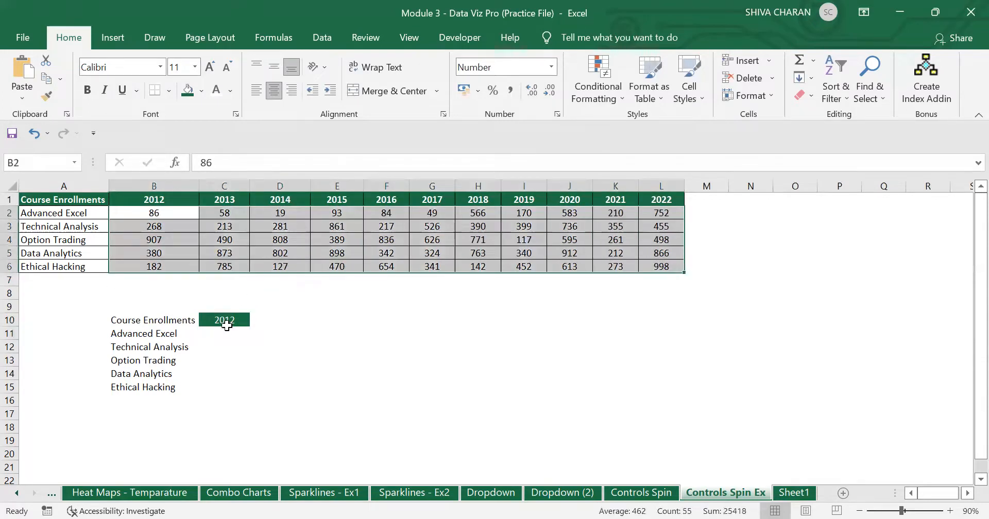
click(225, 320)
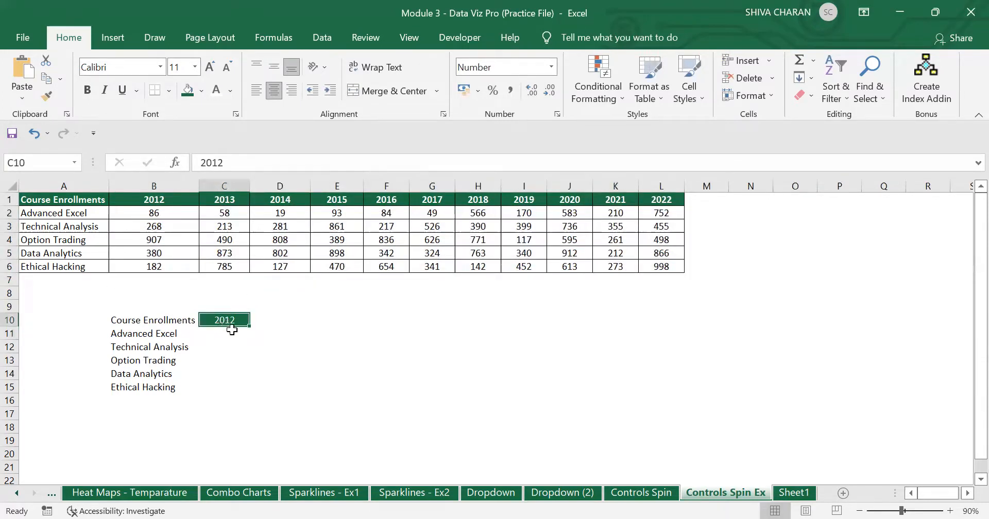
click(232, 331)
drag(231, 333, 232, 391)
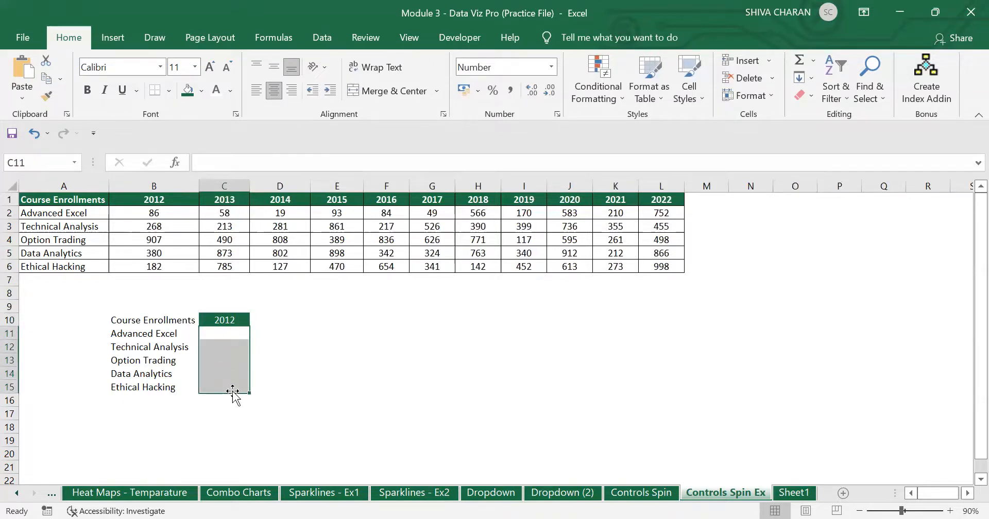
drag(231, 333, 230, 387)
click(223, 332)
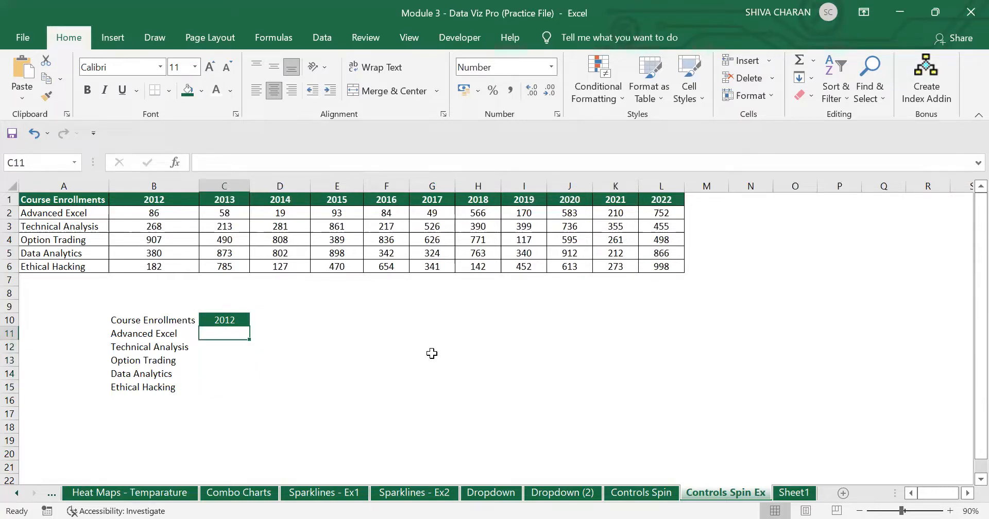
text(=)
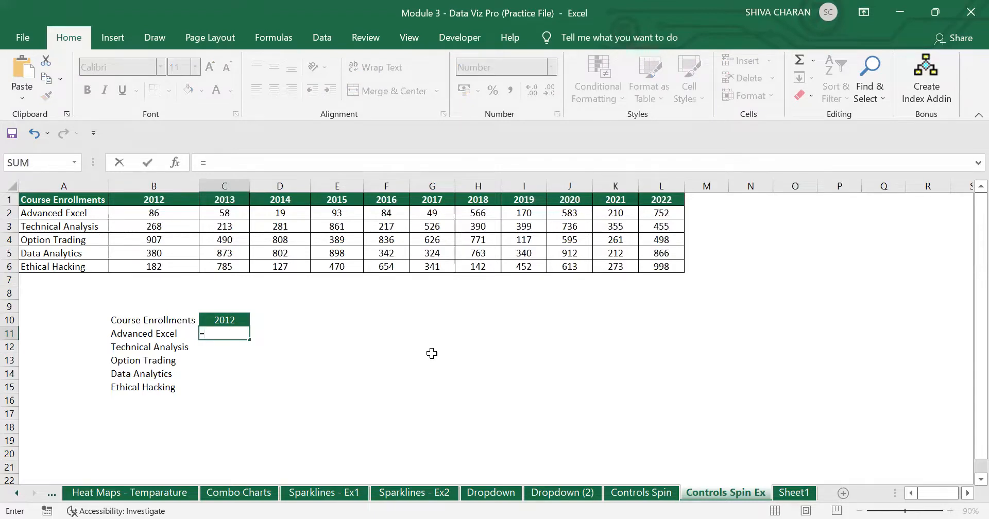
text(index()
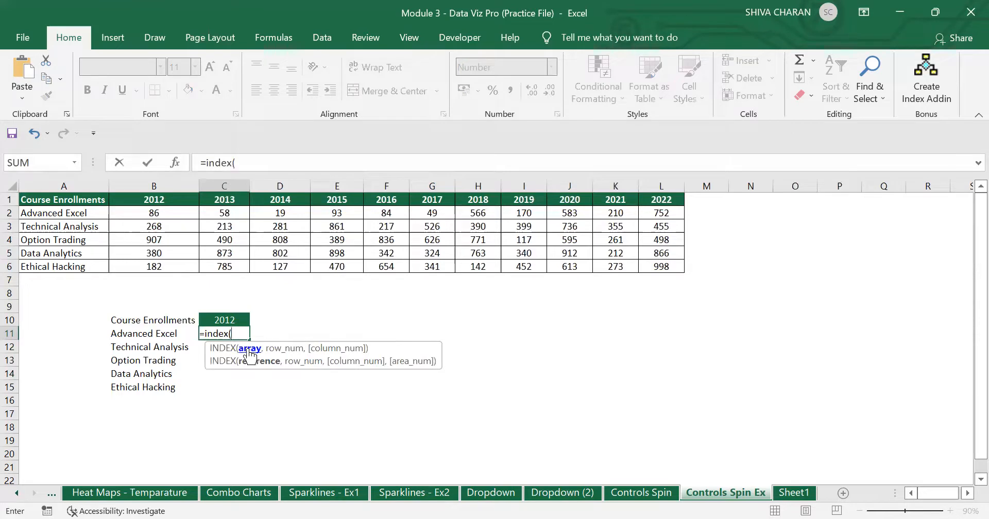
drag(80, 200, 661, 270)
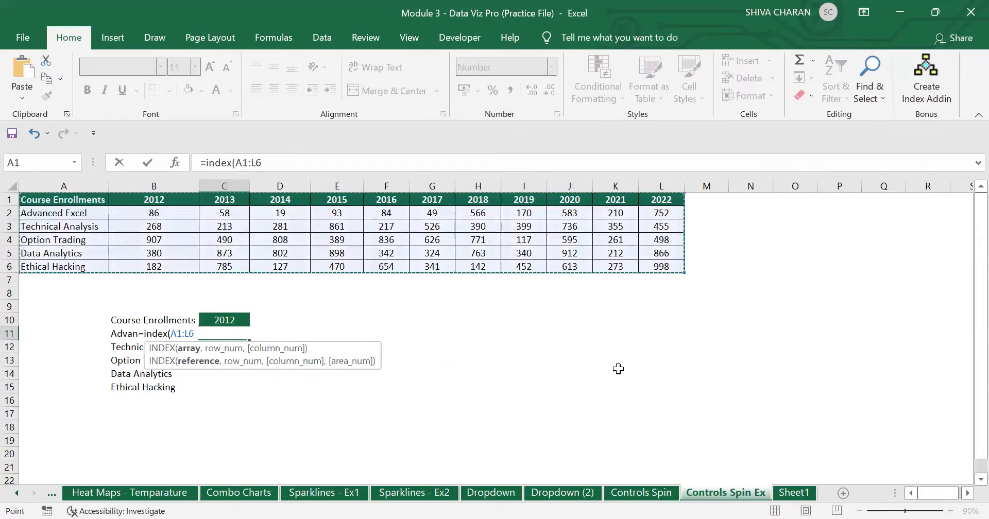
text(,)
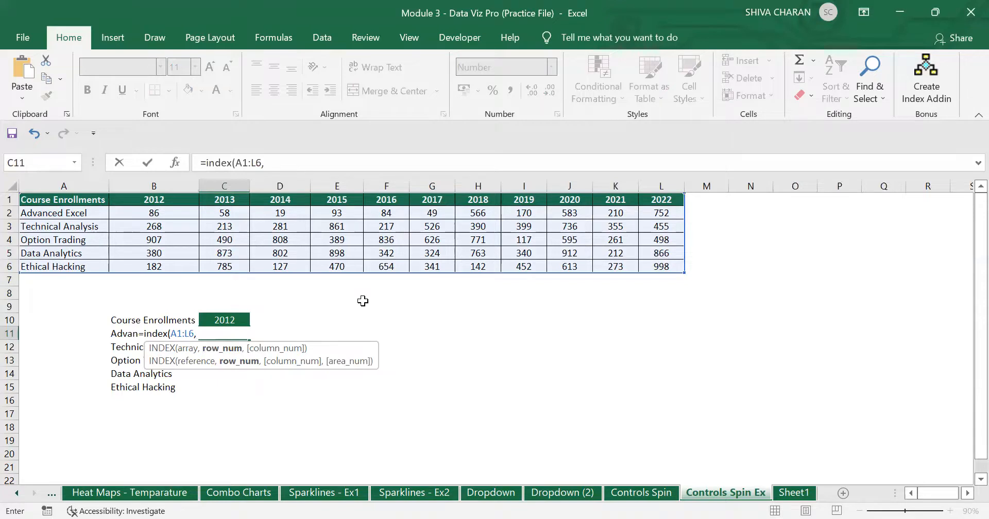
text(match()
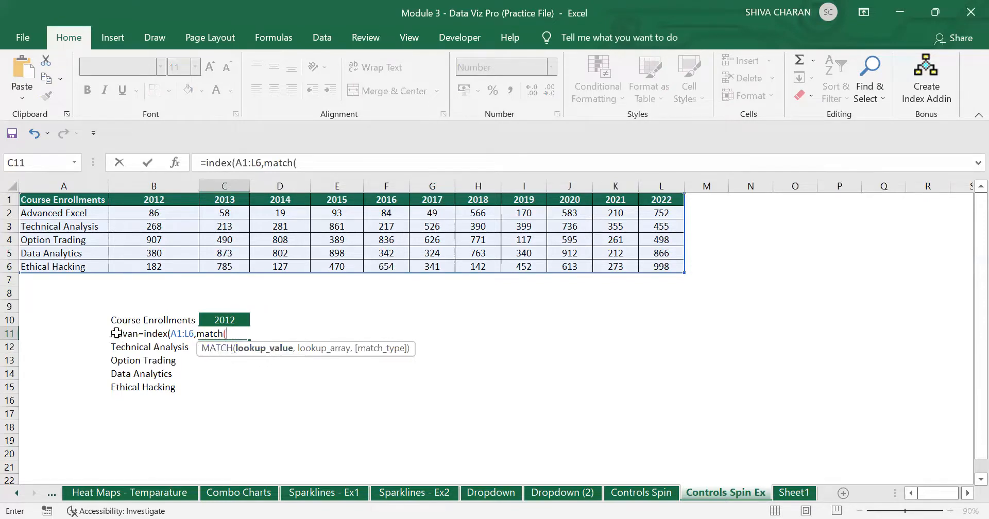
click(116, 333)
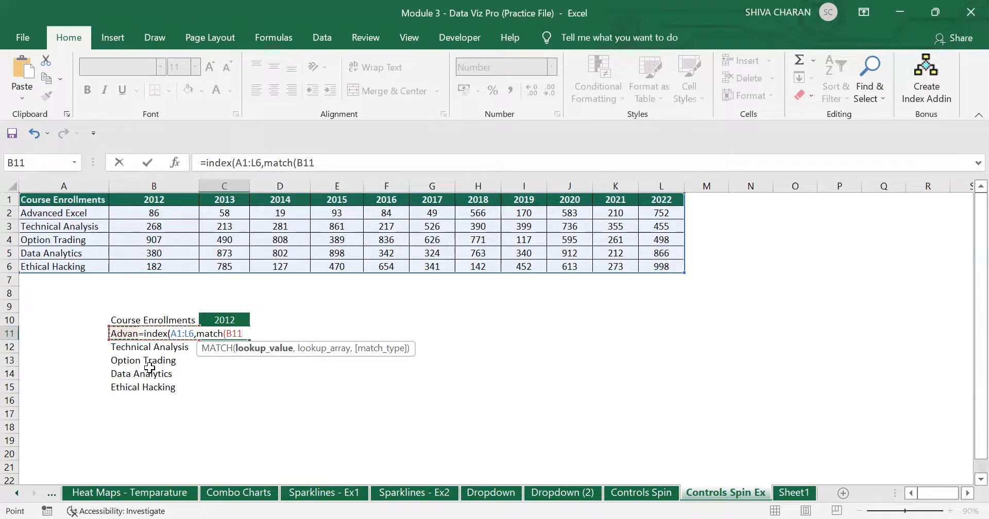
key(BackSpace)
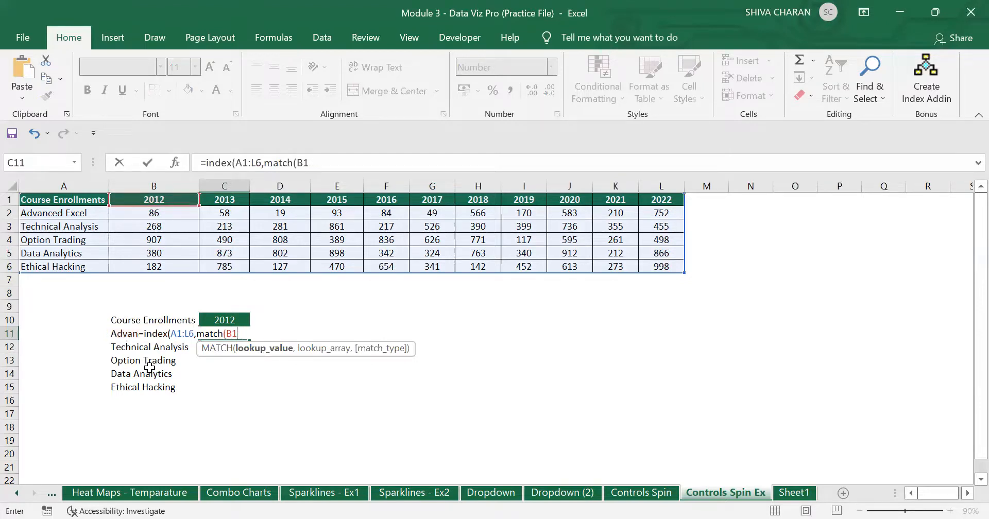
key(Escape)
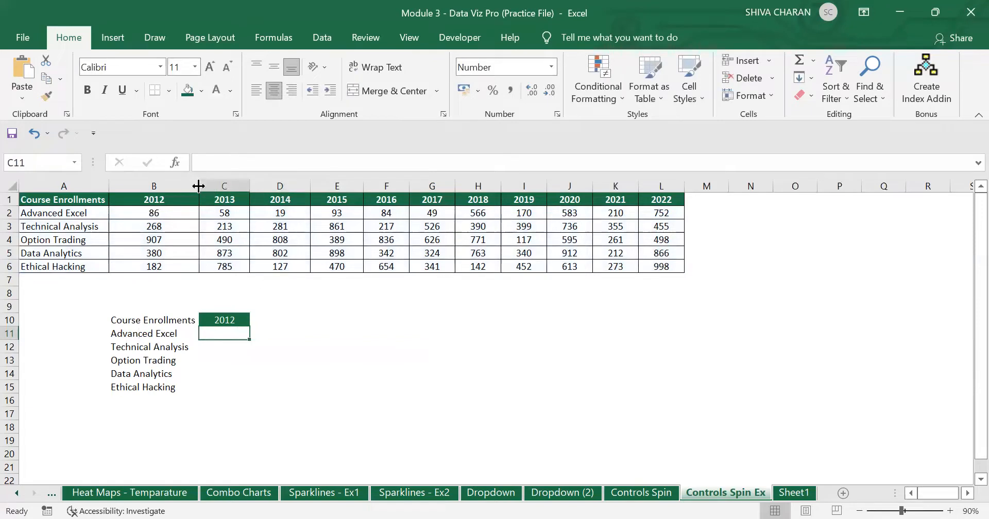
Step: Widen column B and begin an INDEX formula in C11 with the full enrollments table A1:L6 as its array
drag(199, 186, 246, 186)
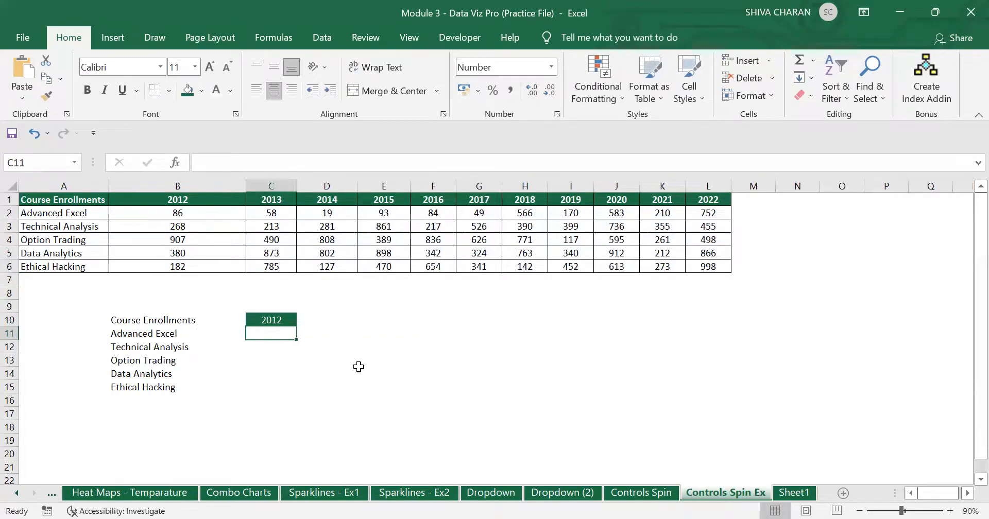
text(=)
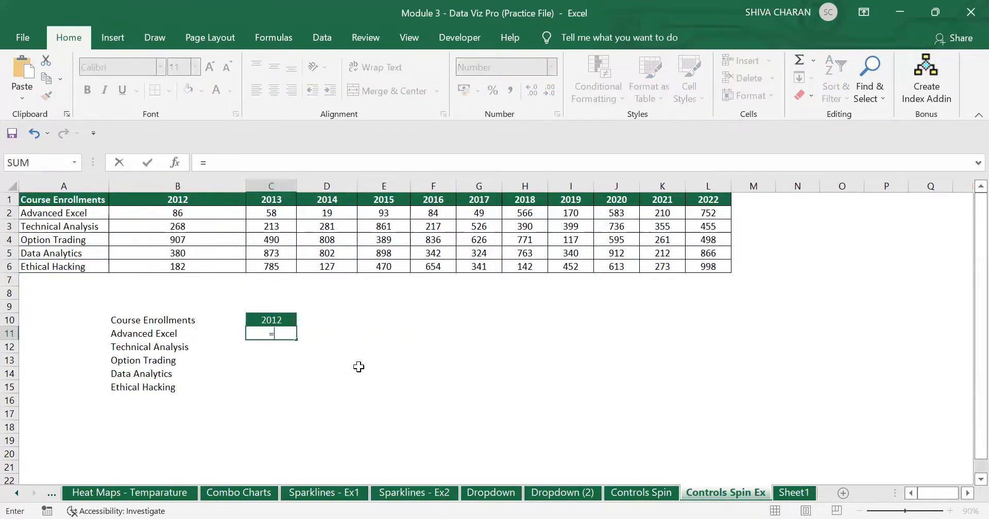
text(index()
click(65, 201)
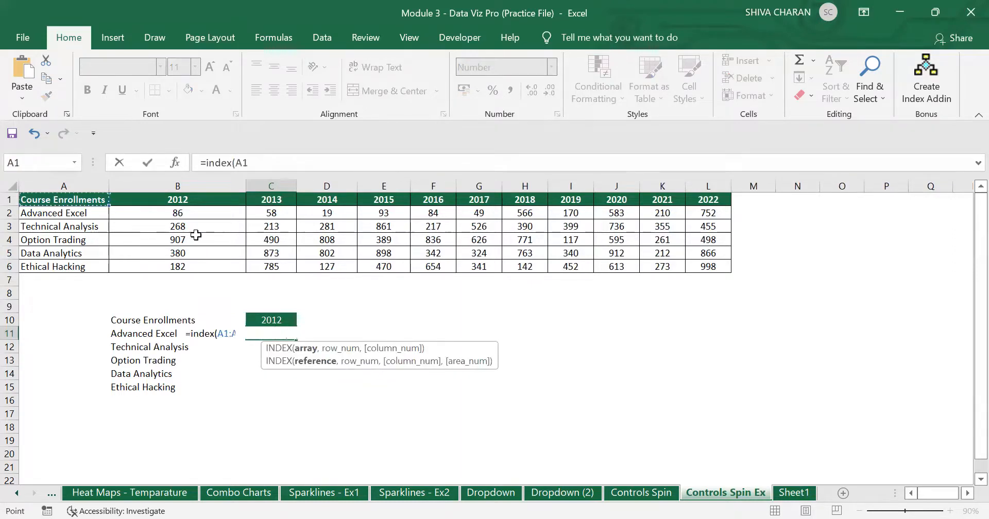
drag(682, 272, 701, 267)
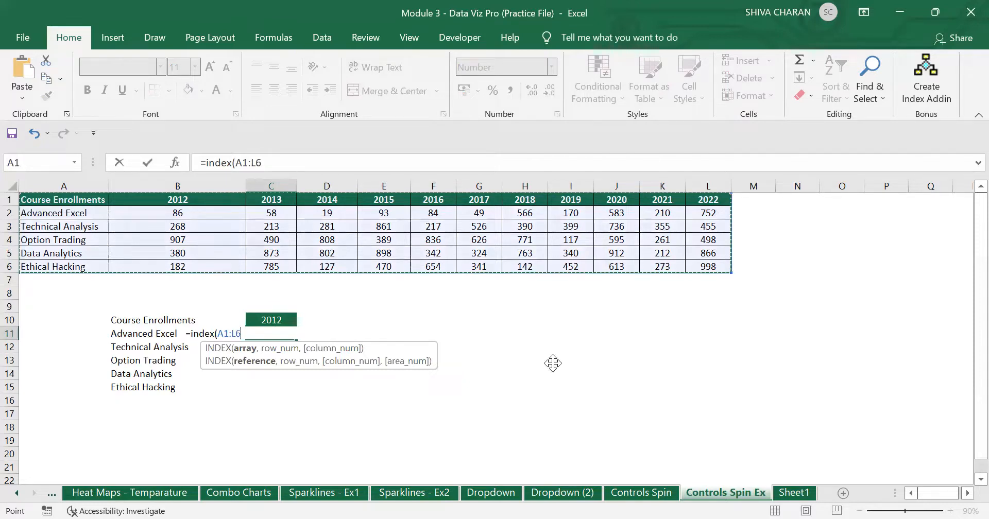
Step: Add the INDEX row argument as an exact MATCH of course label B11 within A1:A6
text(,match()
click(117, 334)
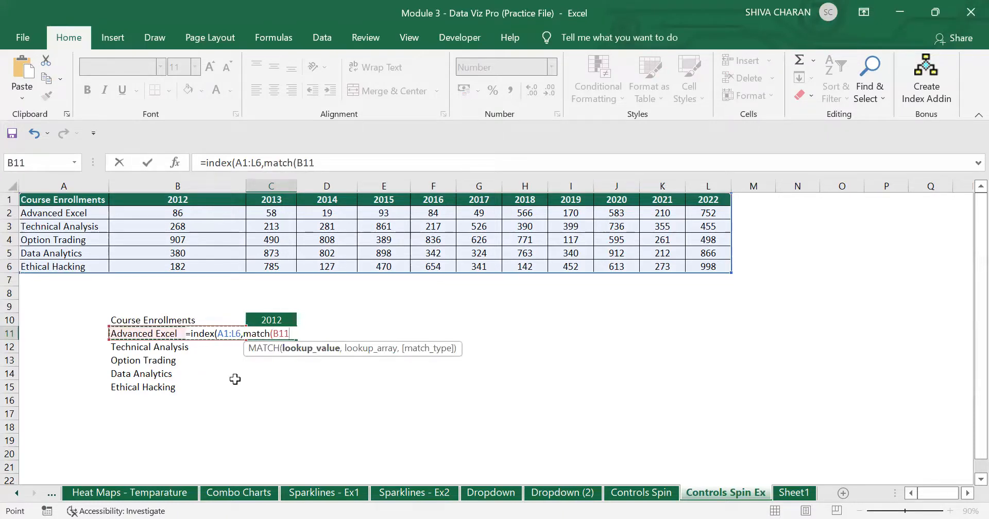
text(,)
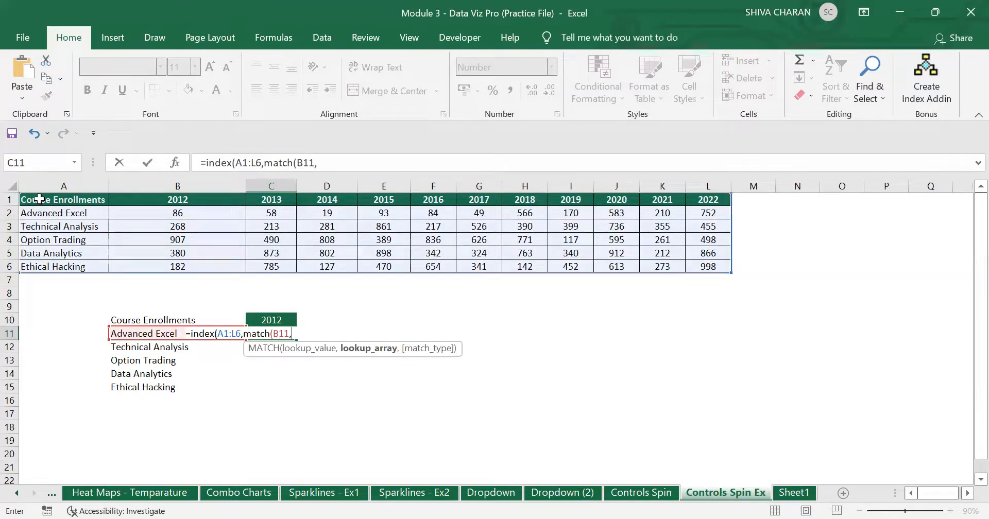
drag(38, 197, 42, 267)
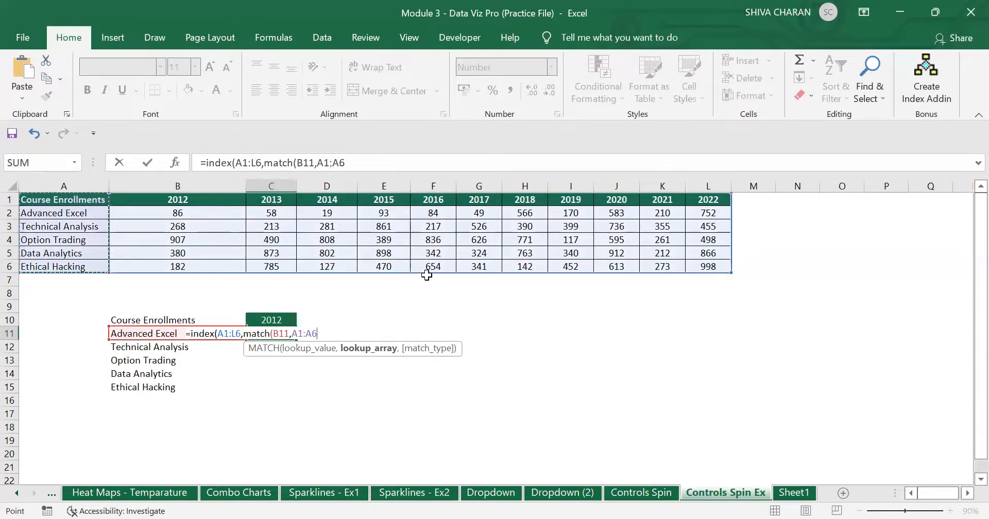
text(,)
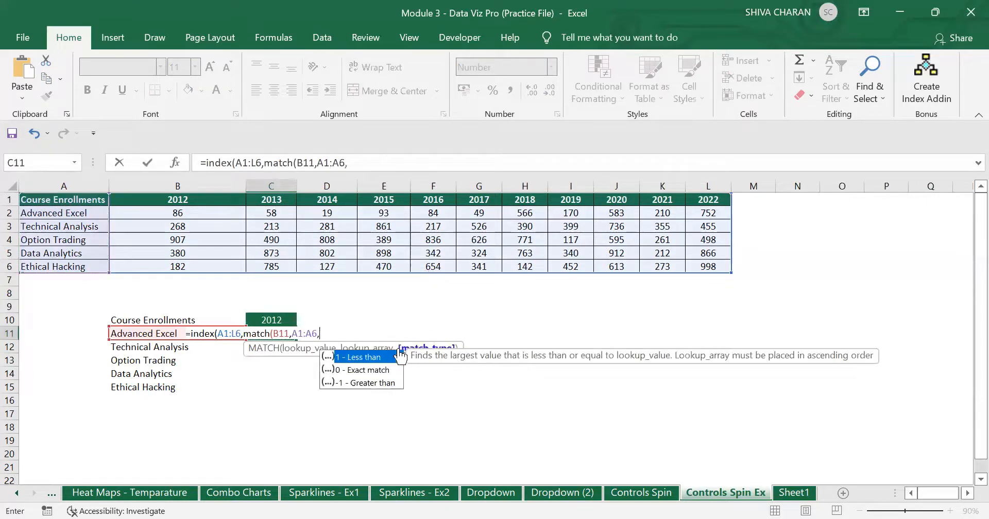
double_click(372, 370)
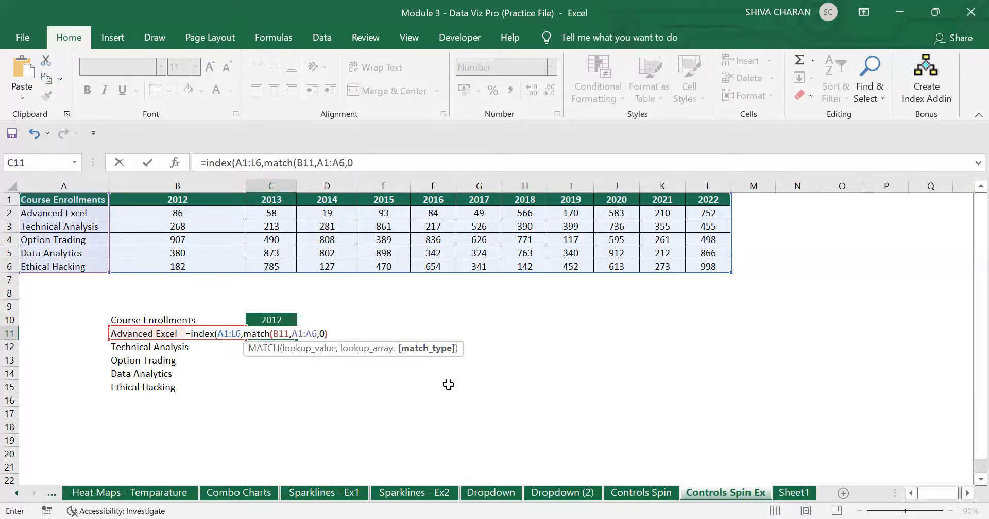
text(),)
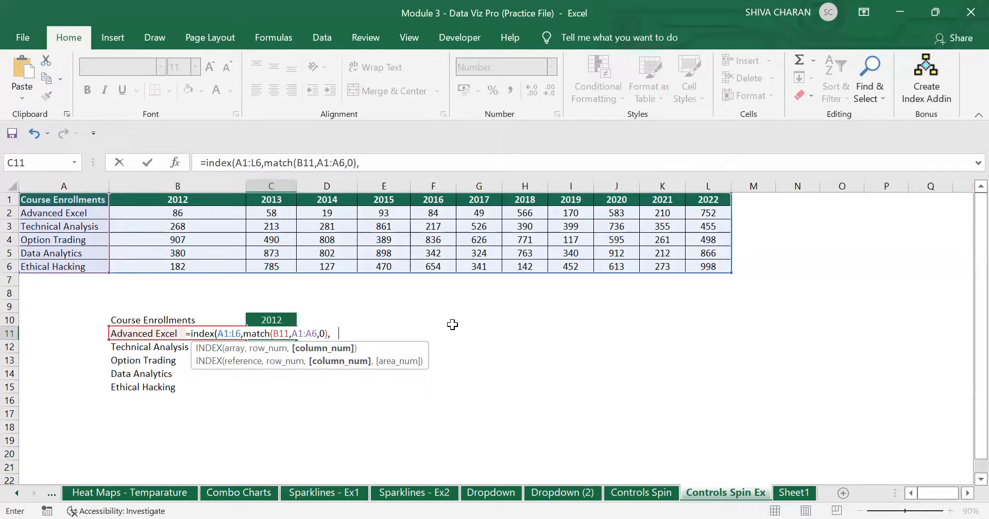
Step: Add the INDEX column argument as an exact MATCH of year C10 within A1:L1, completing the formula in C11
text(match()
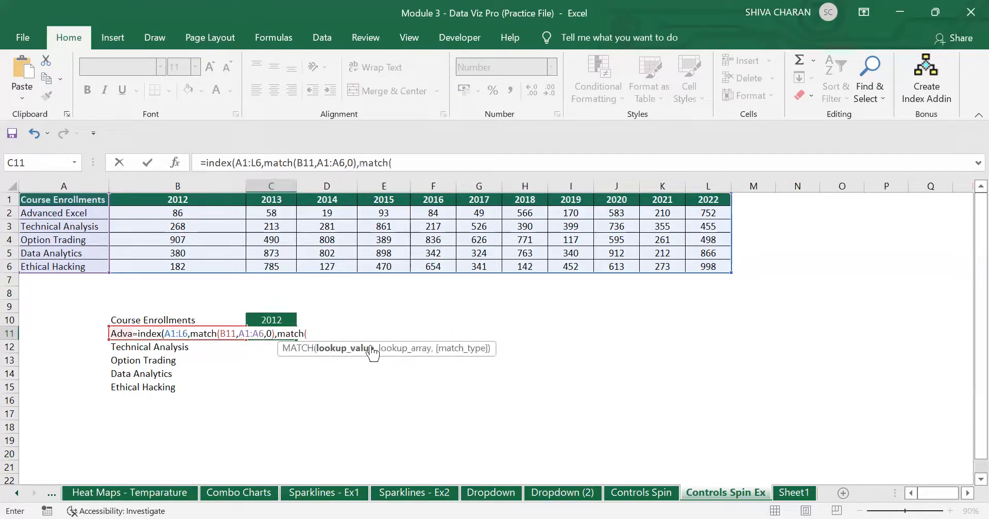
click(279, 319)
text(,)
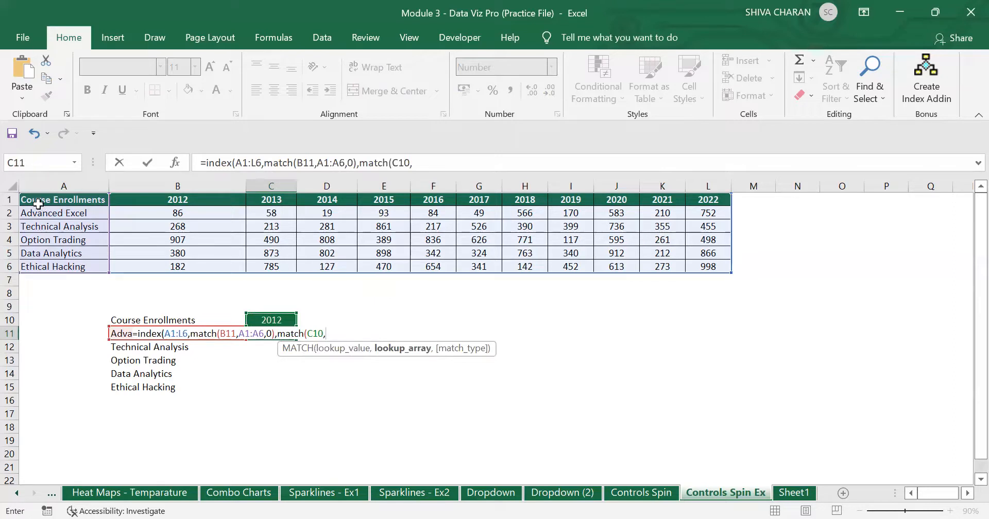
drag(34, 199, 242, 199)
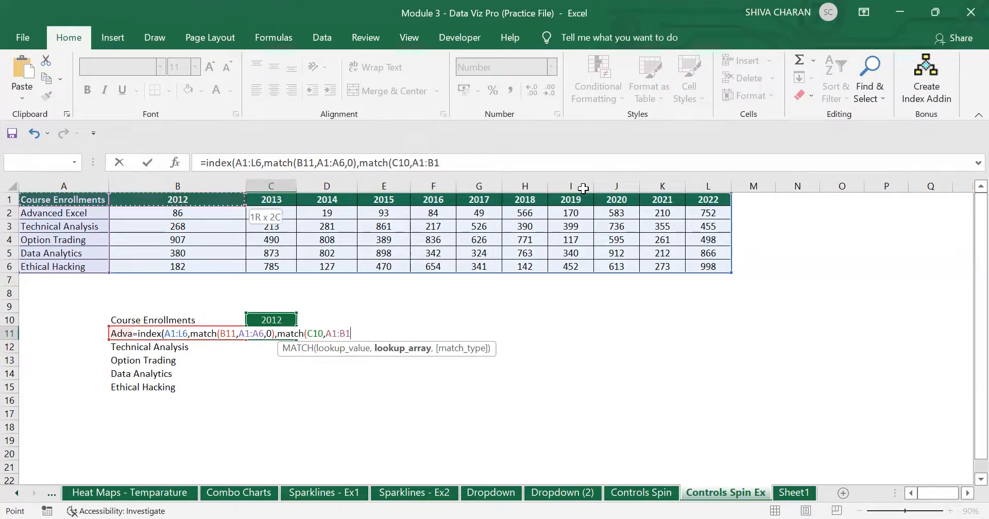
drag(652, 189, 722, 194)
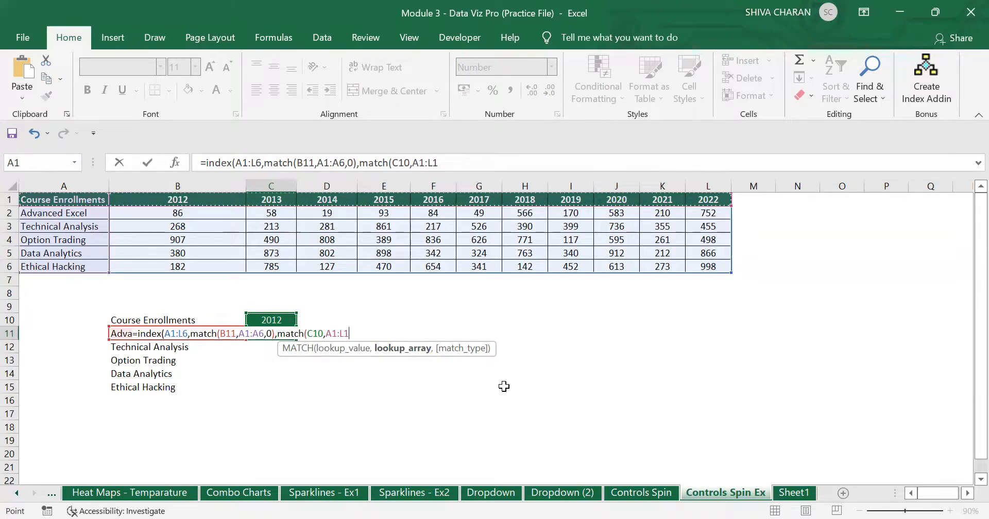
text(,0)
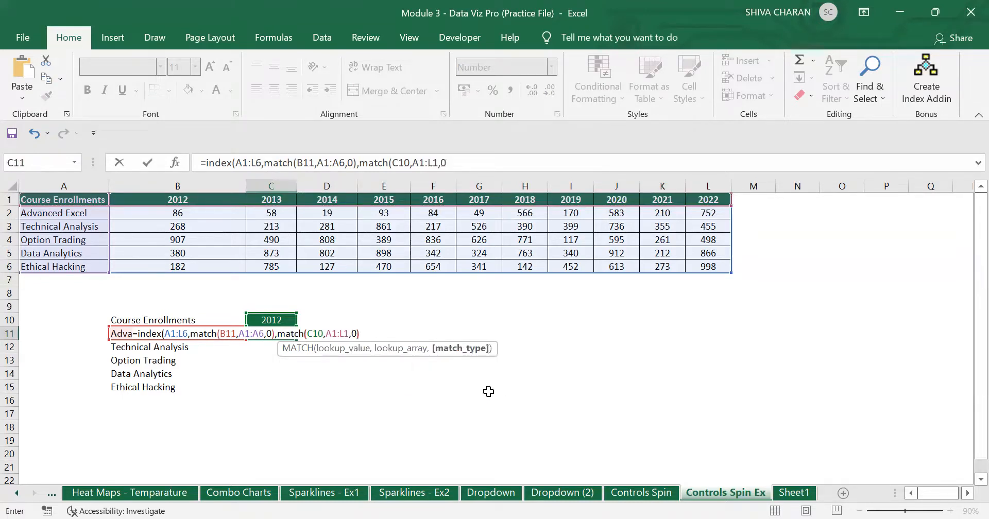
text())
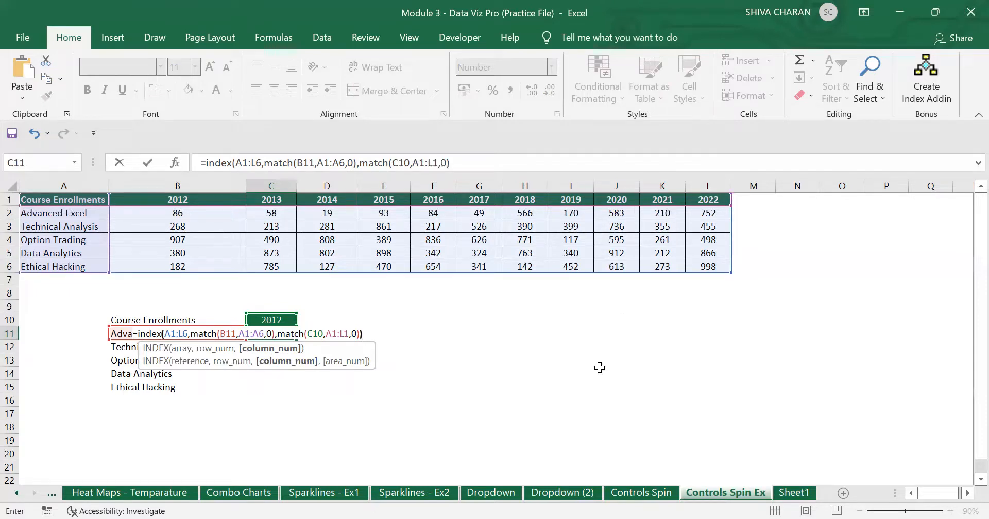
text())
key(Return)
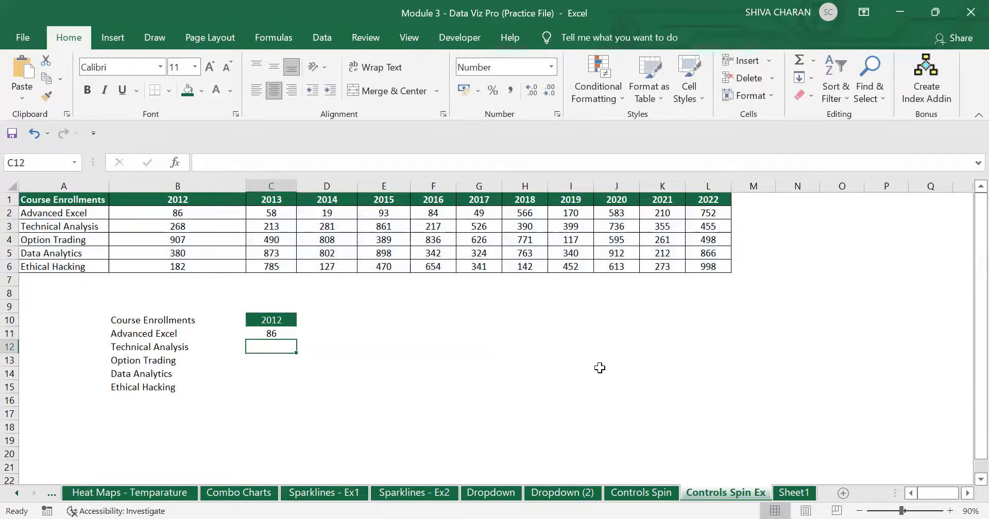
Step: Test the Advanced Excel lookup in C11 against the source table, changing the year in C10 to 2020
key(Up)
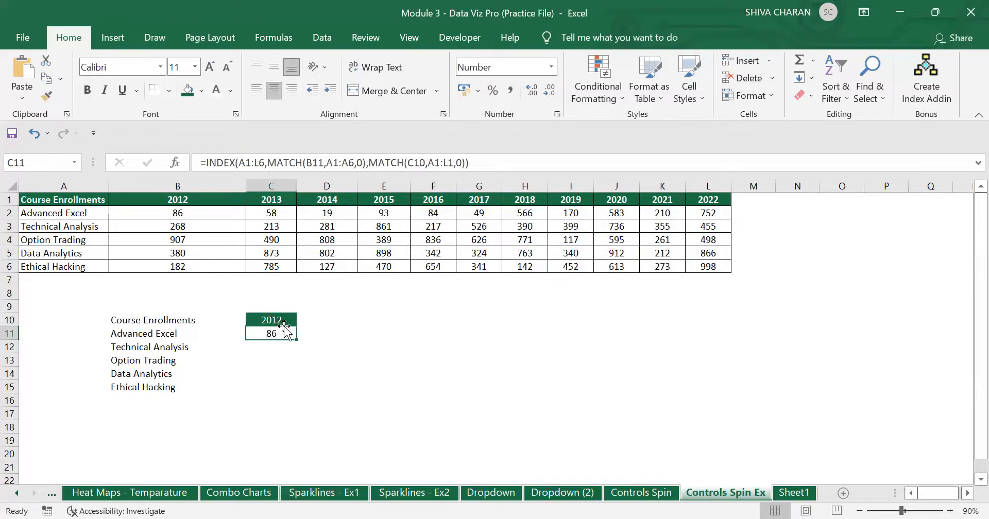
click(177, 332)
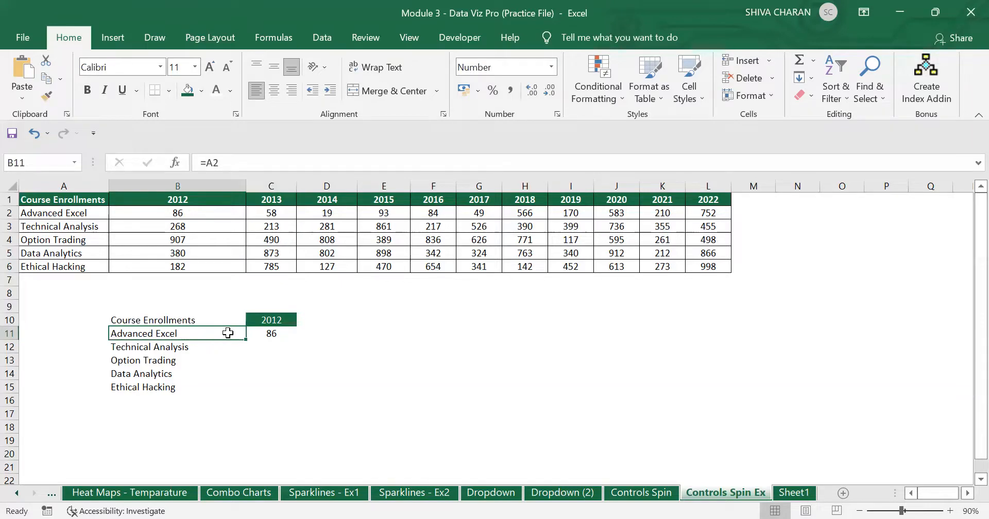
click(281, 332)
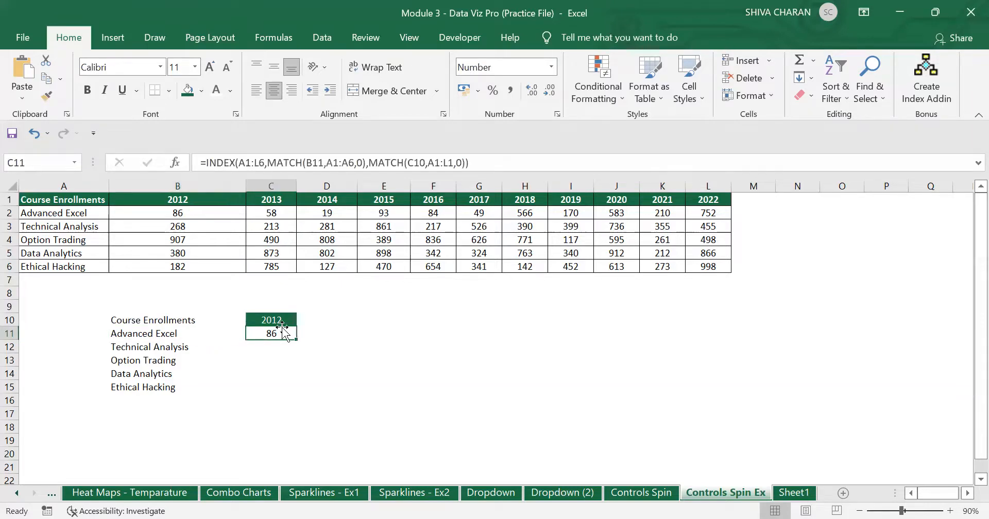
click(198, 212)
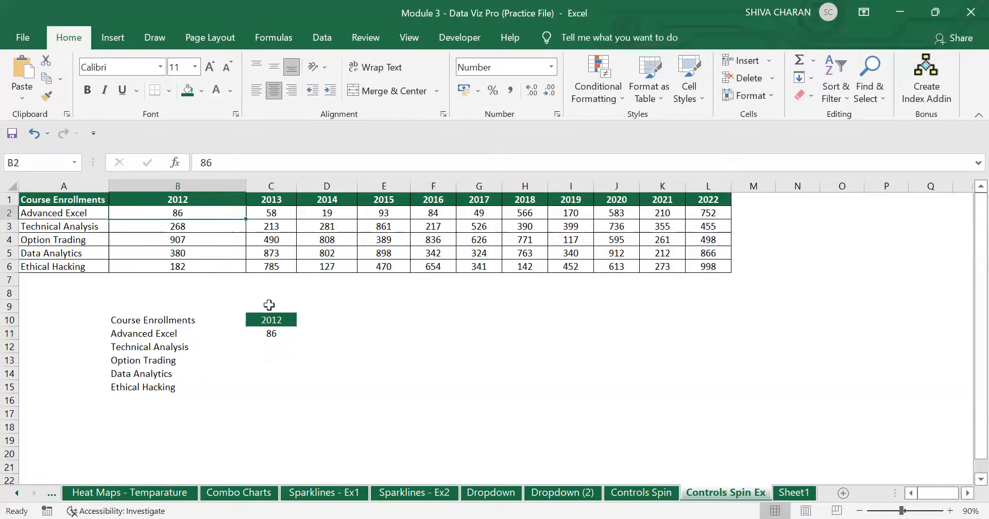
click(270, 318)
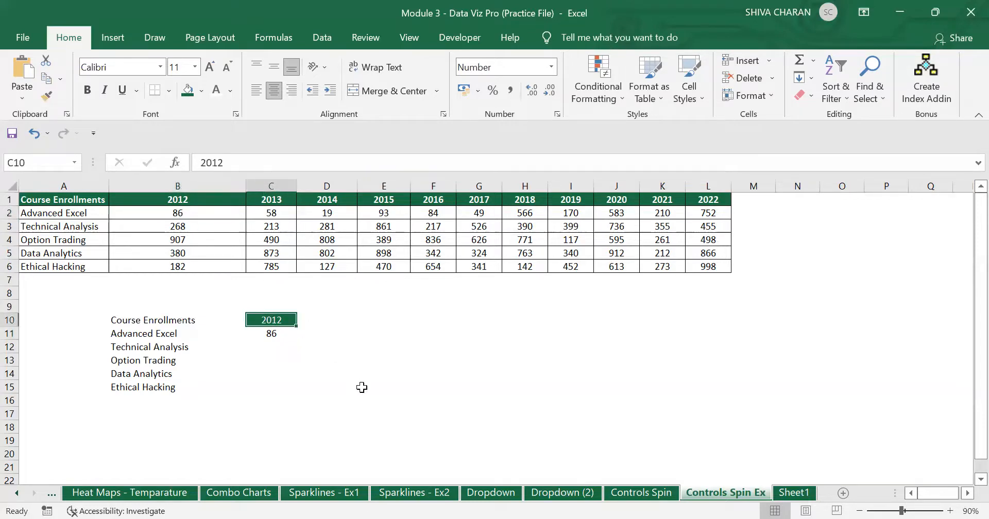
text(2020)
key(Return)
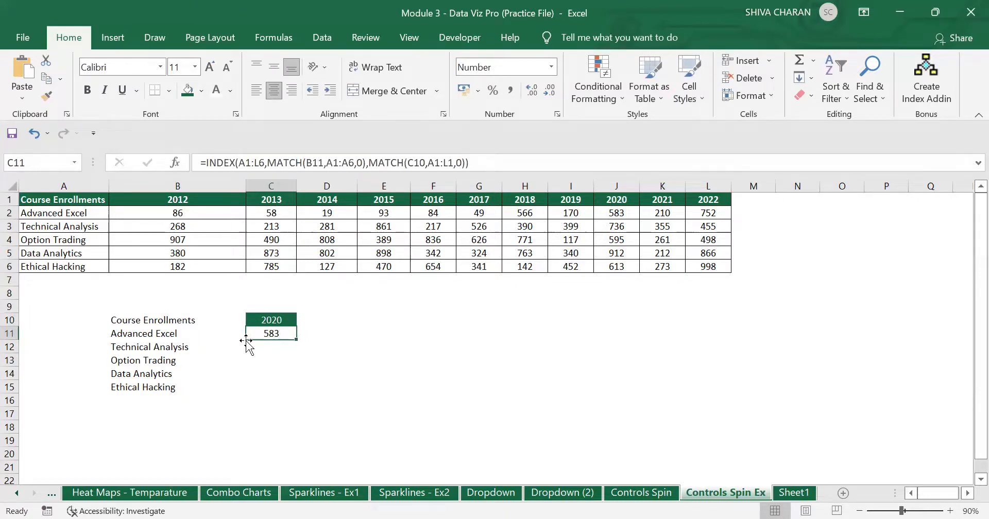
click(620, 216)
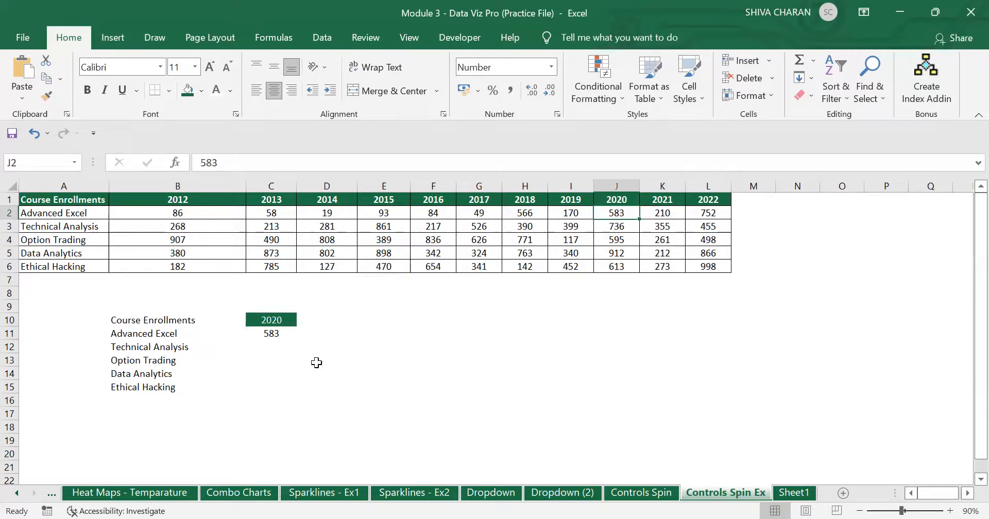
click(279, 334)
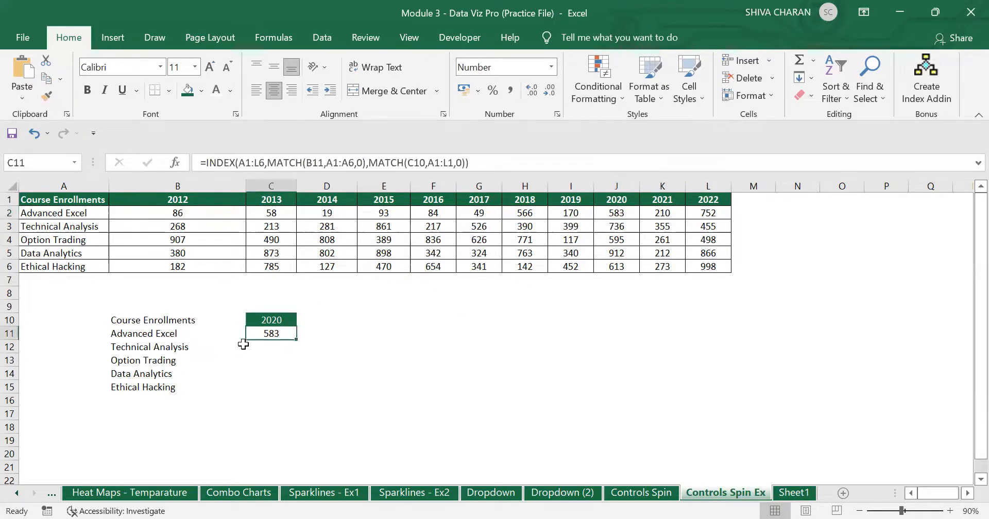
Step: Examine the INDEX-MATCH formula in C11, its relative references such as A1:L6, and the remaining empty value cells C12:C15
drag(274, 345, 260, 385)
click(280, 348)
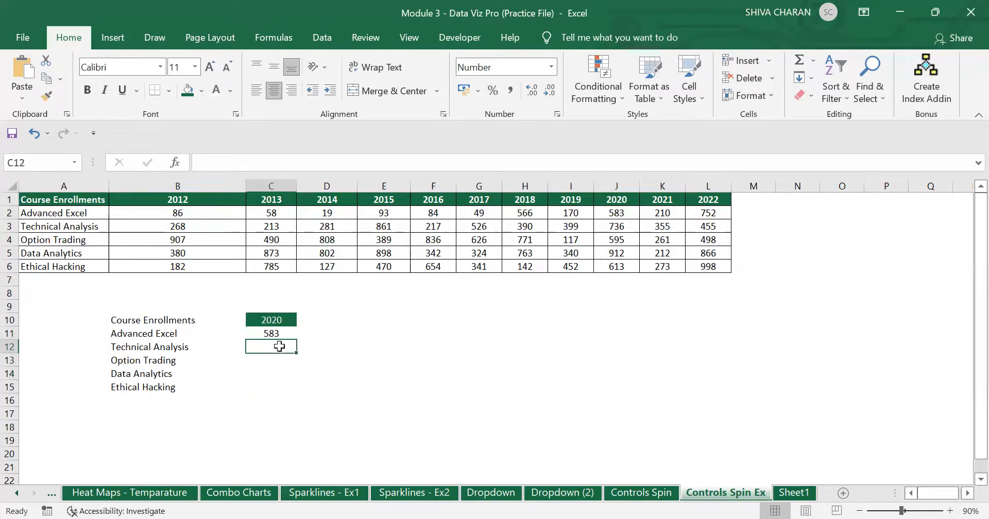
click(273, 358)
click(267, 371)
click(260, 384)
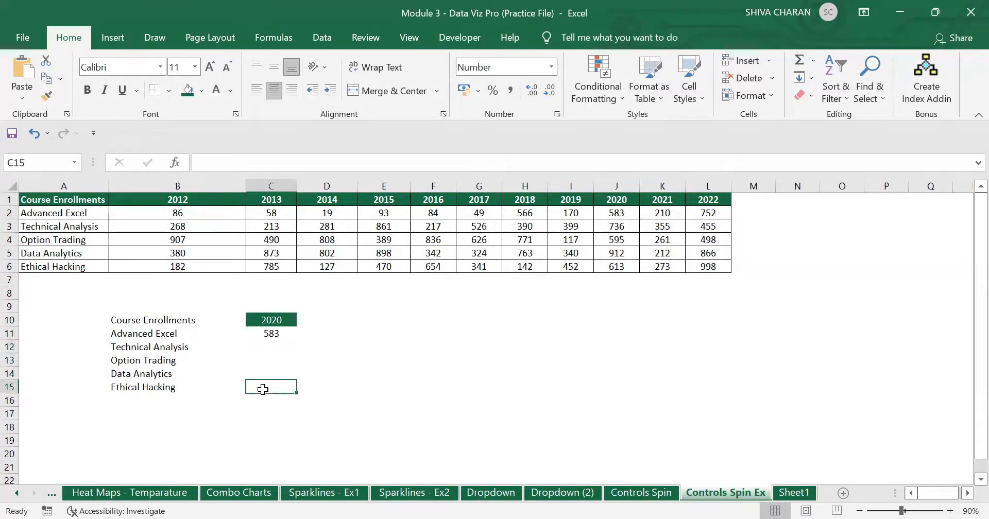
double_click(278, 336)
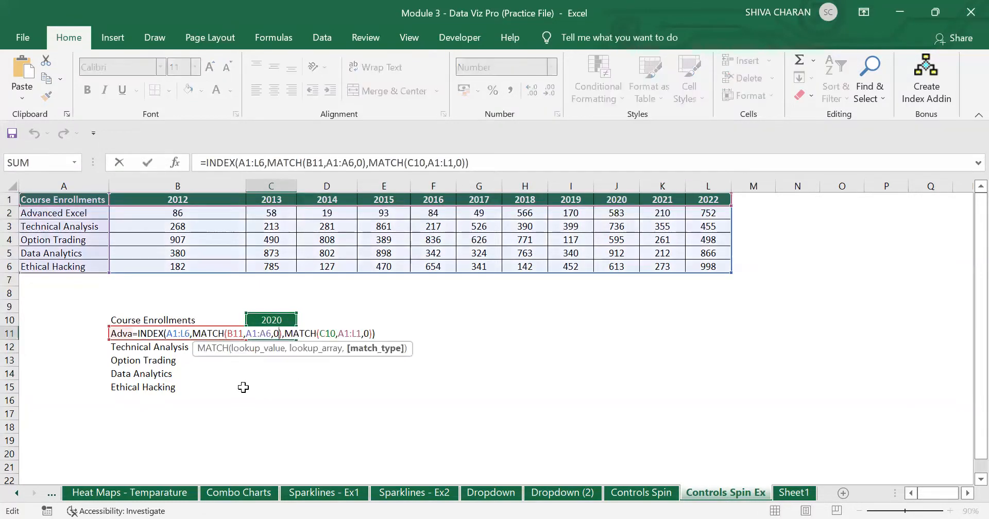
key(Tab)
click(276, 334)
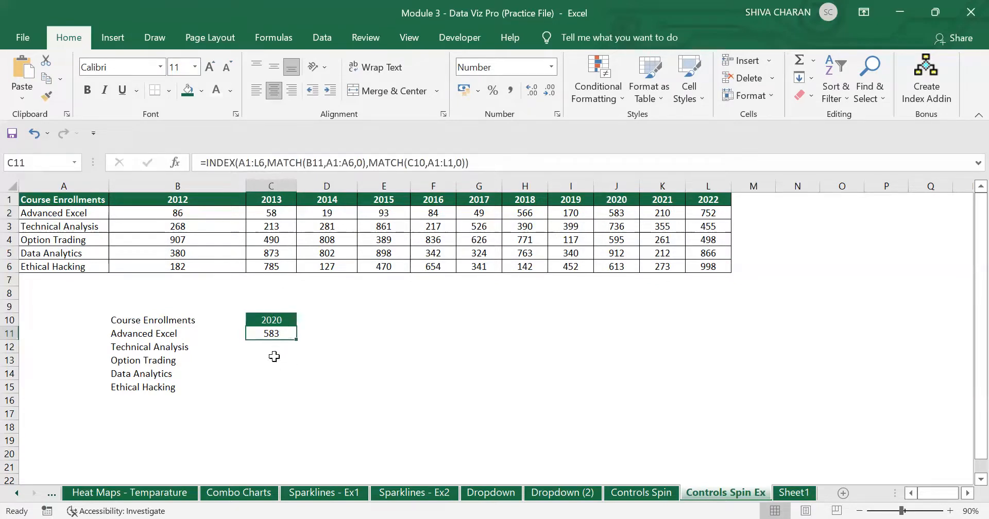
drag(238, 163, 264, 163)
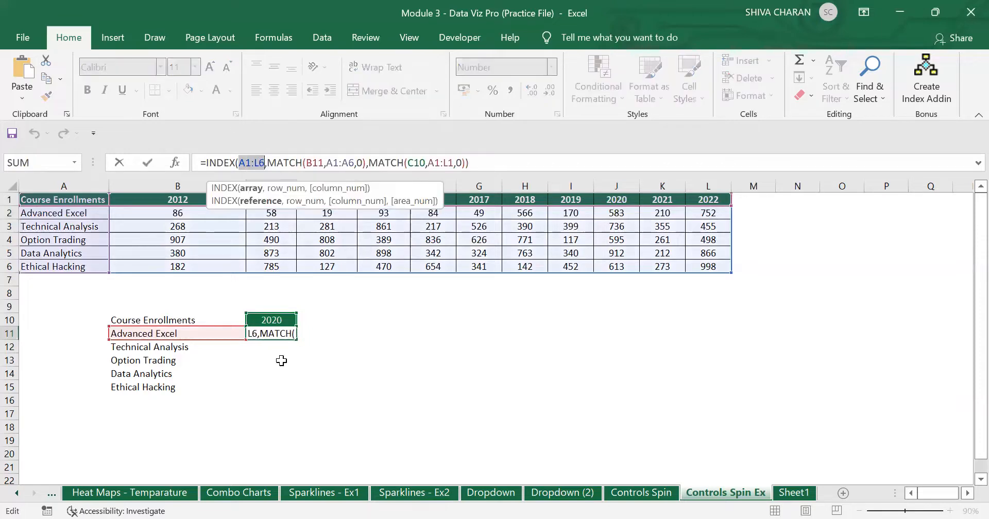
key(Return)
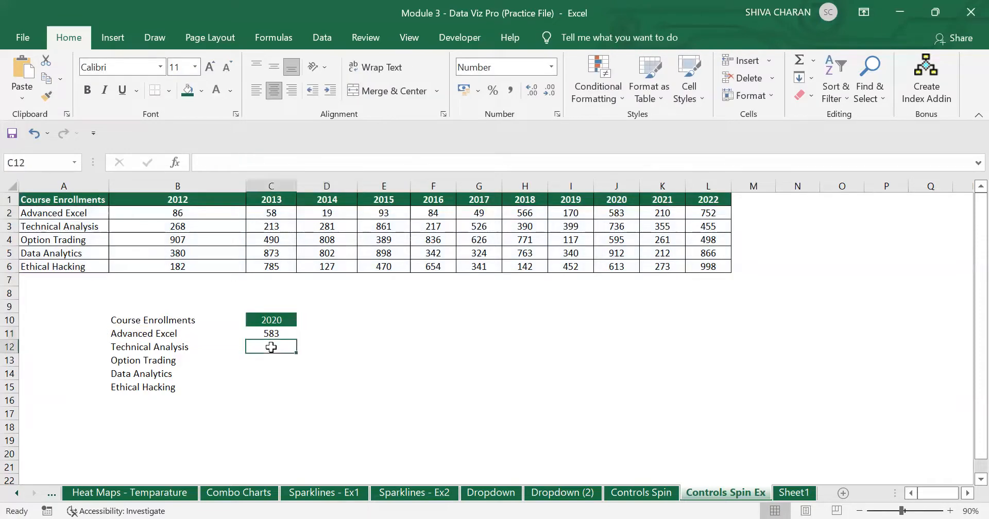
click(275, 385)
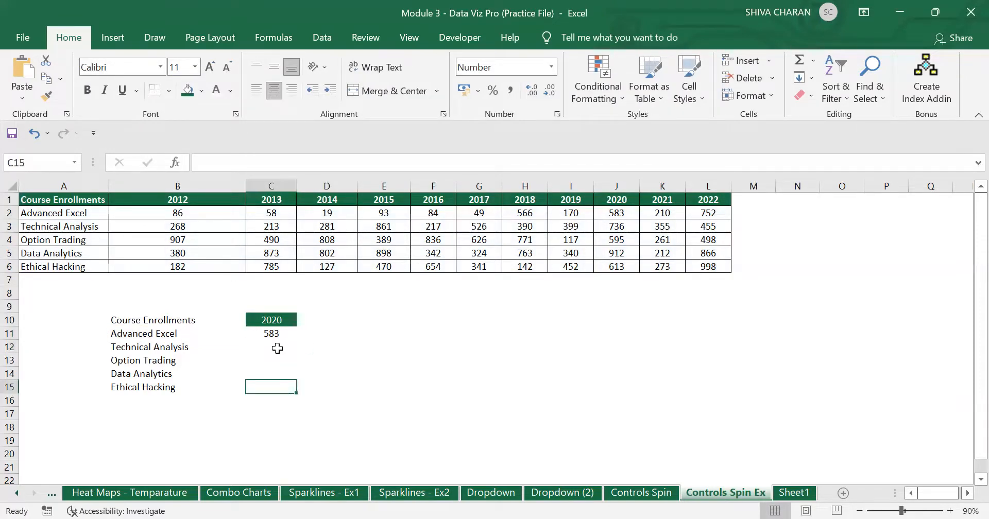
click(278, 349)
click(286, 332)
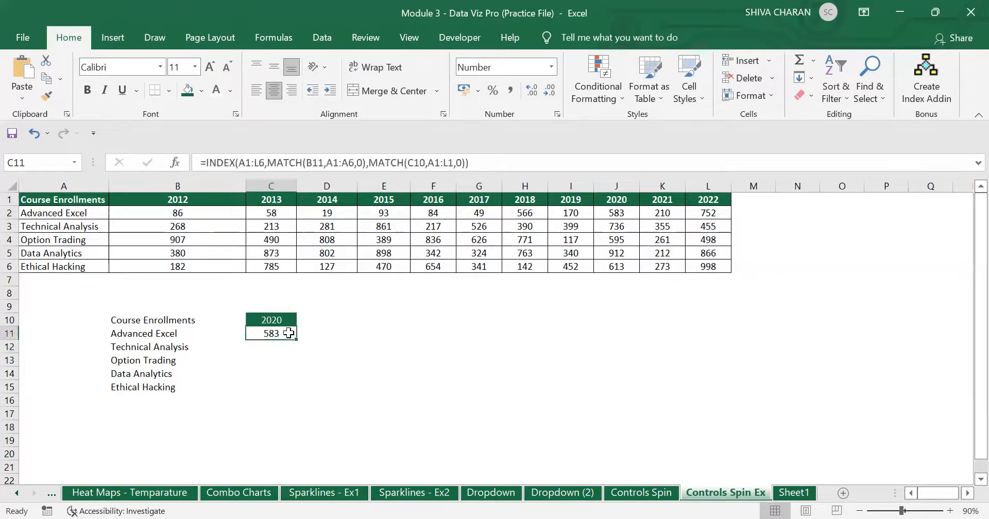
click(273, 387)
click(286, 334)
click(266, 318)
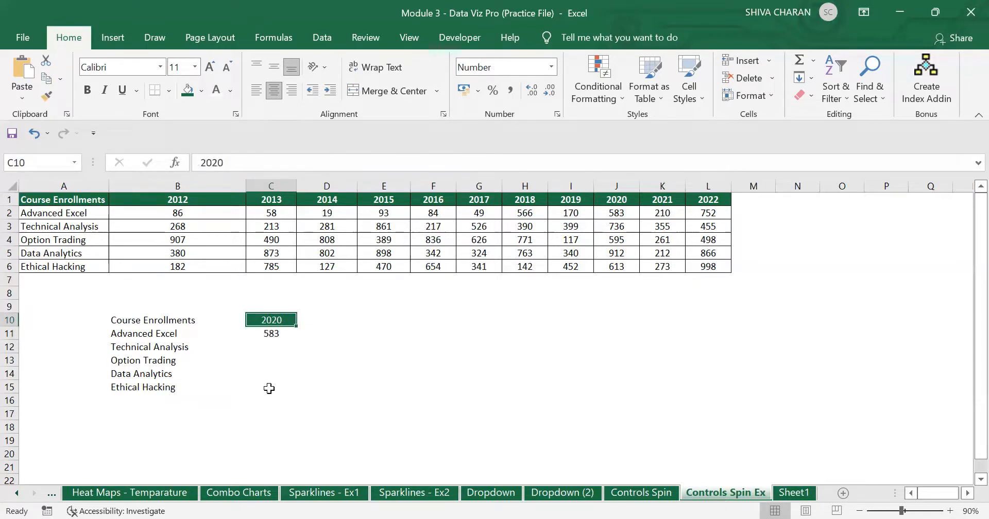
click(258, 401)
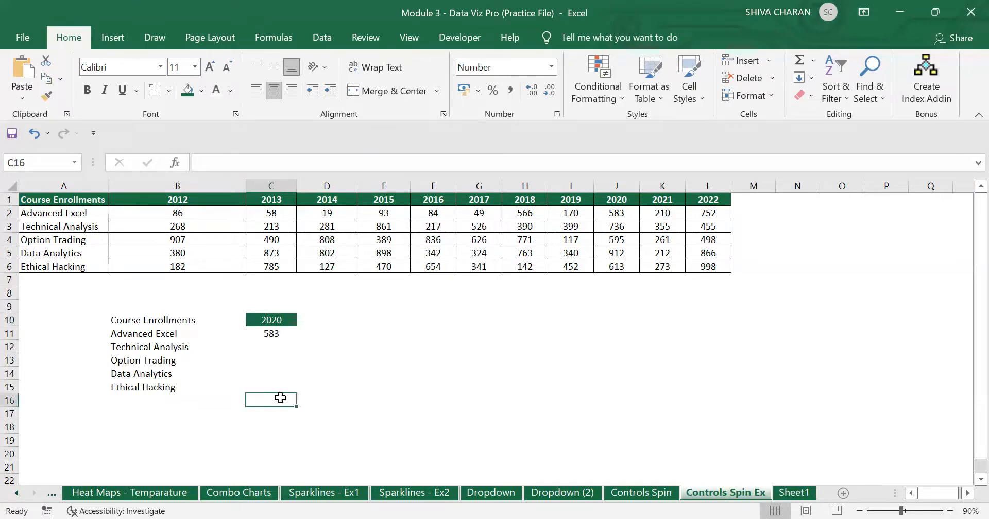
Step: Examine the A1:L6 array reference in C11's formula, the empty cells C12:C15 and the course labels in B12:B15
click(281, 335)
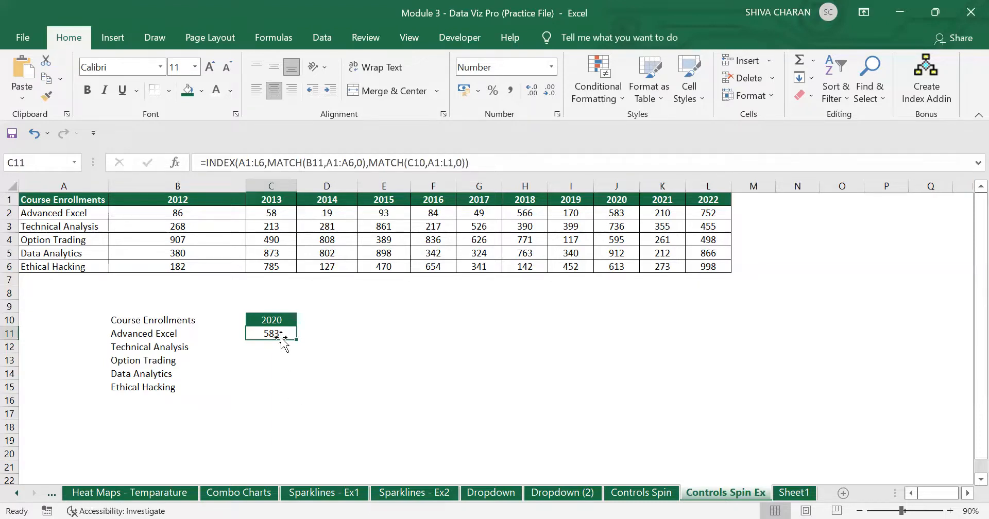
drag(239, 163, 266, 163)
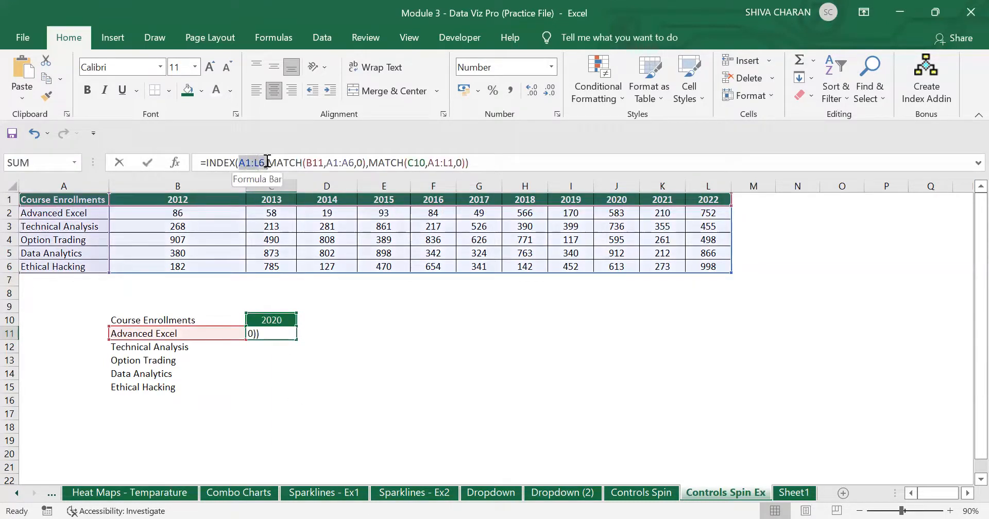
key(F4)
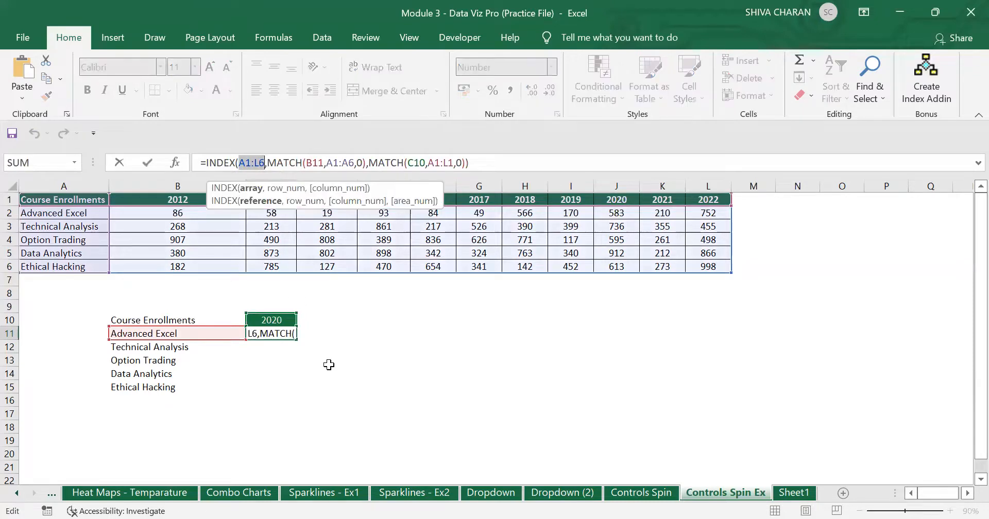
key(Return)
drag(271, 347, 271, 384)
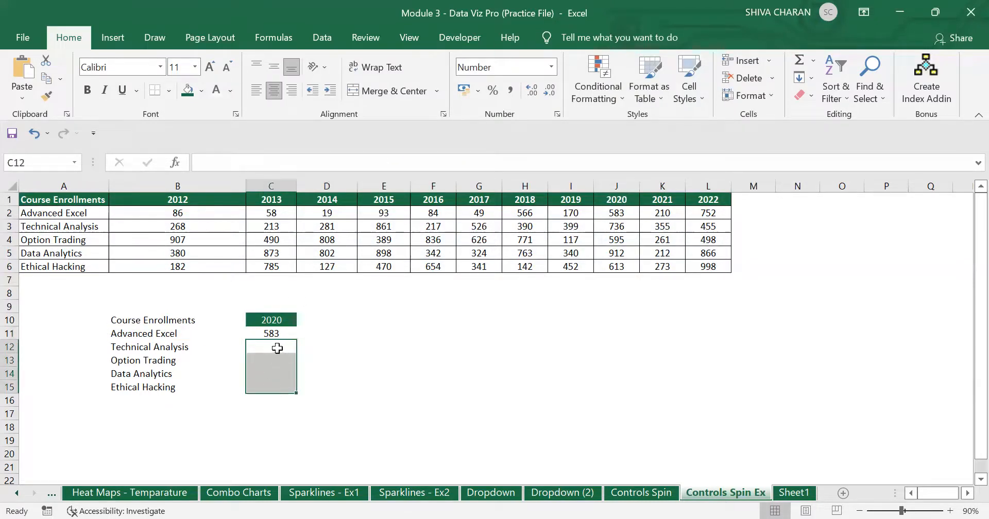
drag(278, 347, 273, 384)
drag(162, 351, 166, 388)
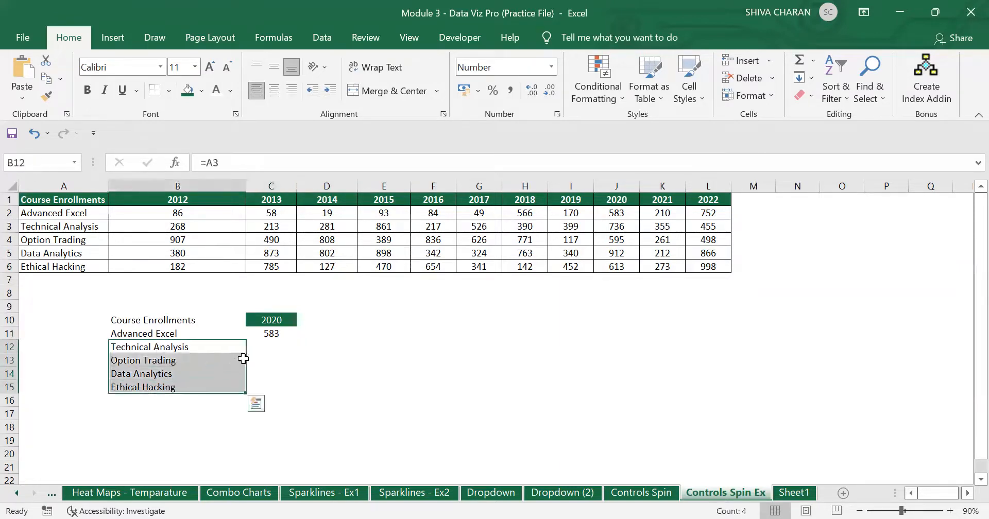
Step: Make the INDEX array reference in C11's formula absolute as $A$1:$L$6
double_click(269, 334)
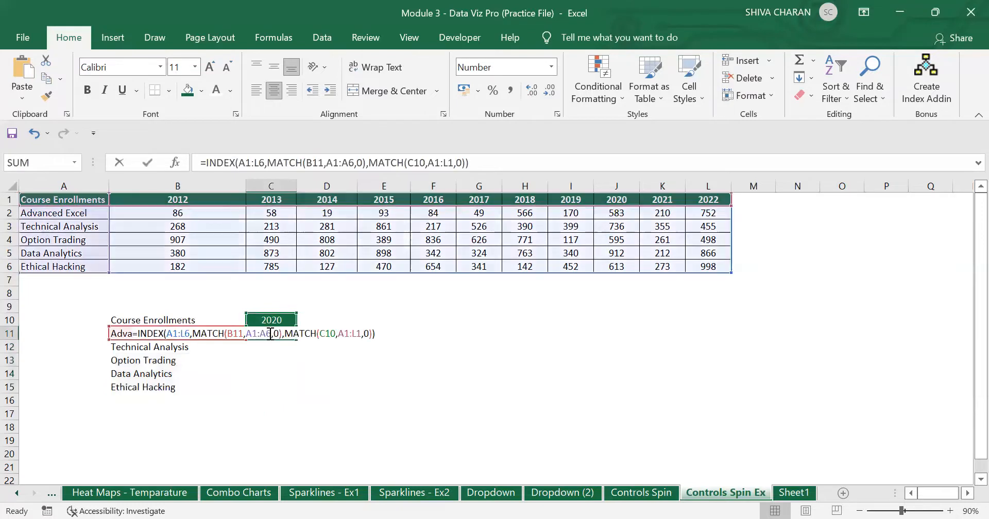
click(169, 334)
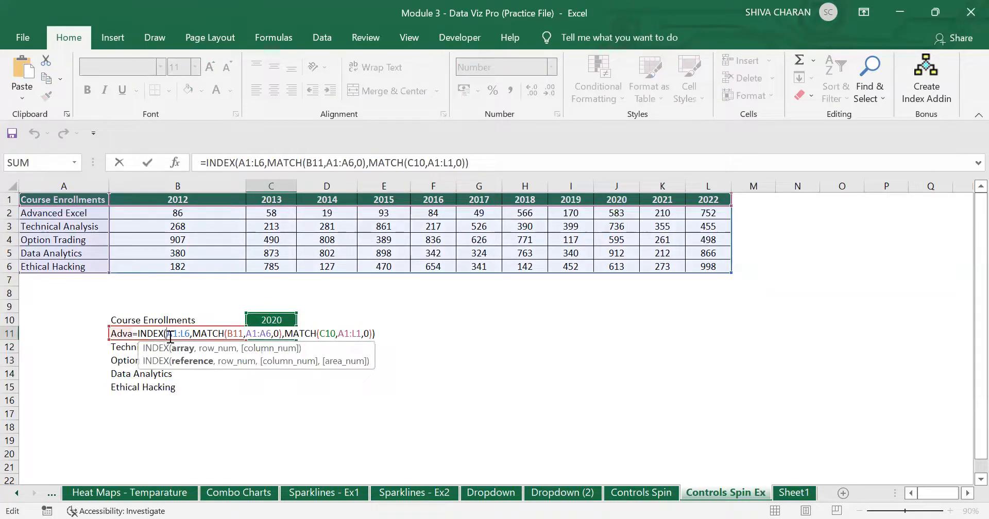
drag(173, 330, 187, 328)
click(170, 333)
click(547, 498)
drag(166, 334, 190, 334)
click(167, 334)
text($A)
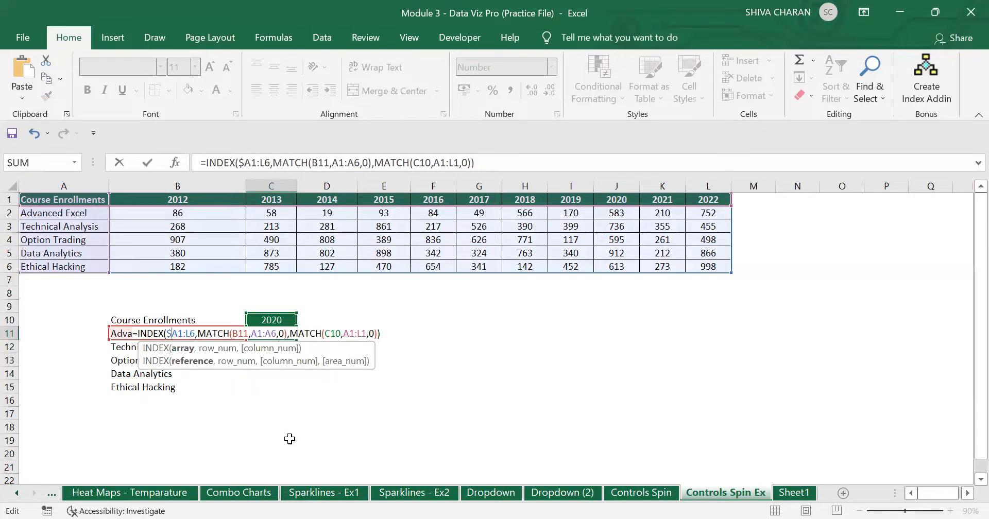
text($1:)
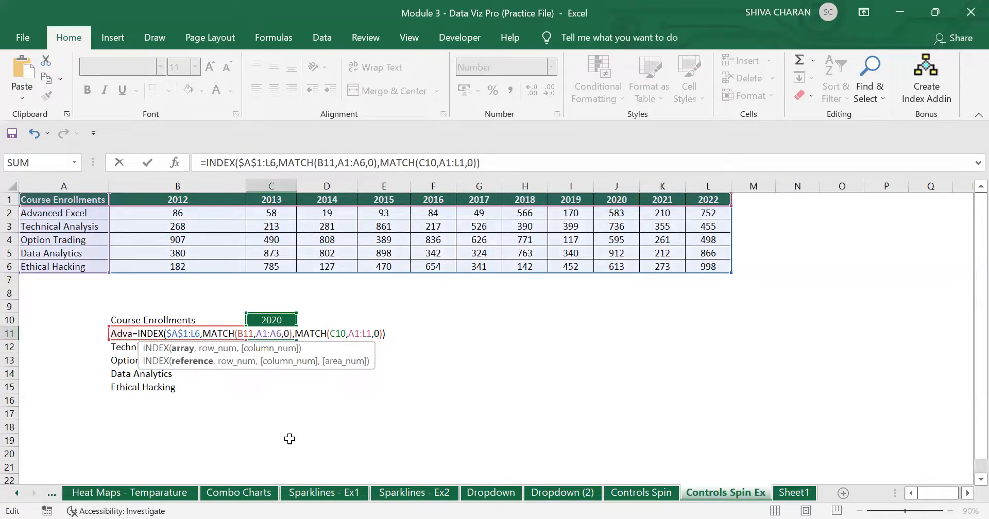
text($L$)
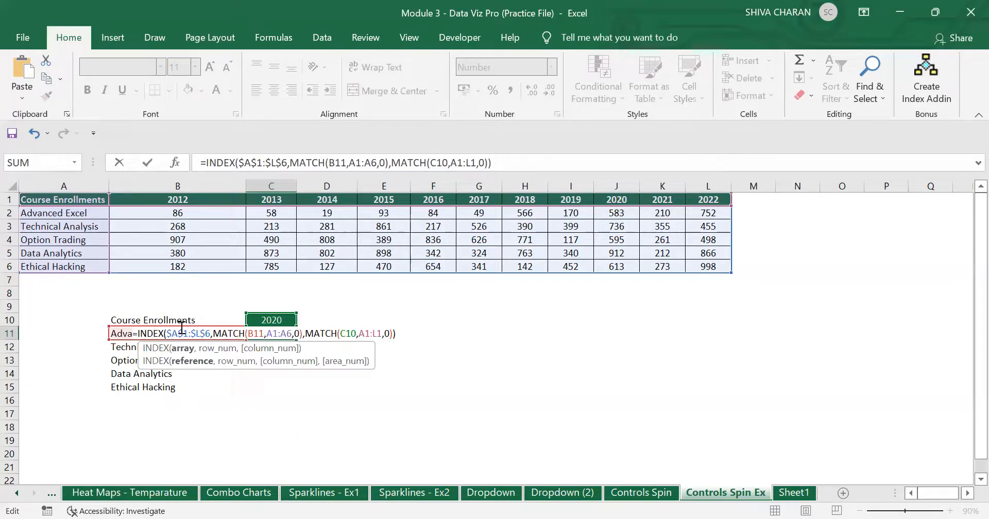
drag(166, 334, 208, 327)
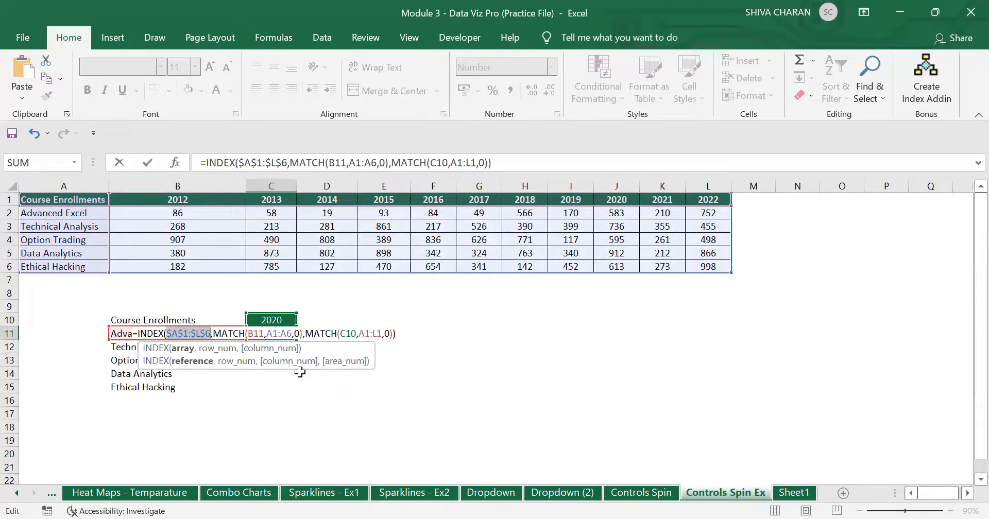
Step: Make the lookup array of the row MATCH in C11 absolute as $A$1:$A$6, keeping B11 relative
click(252, 334)
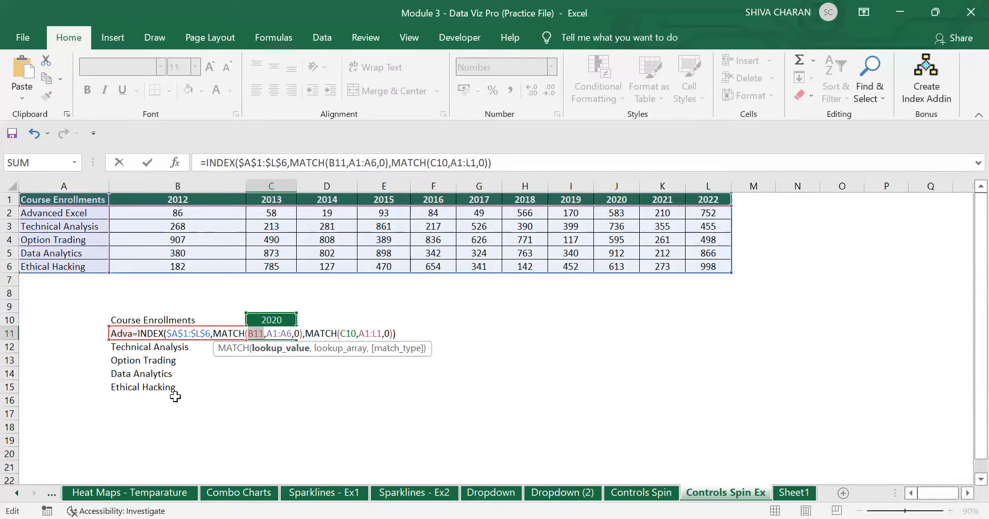
key(Left)
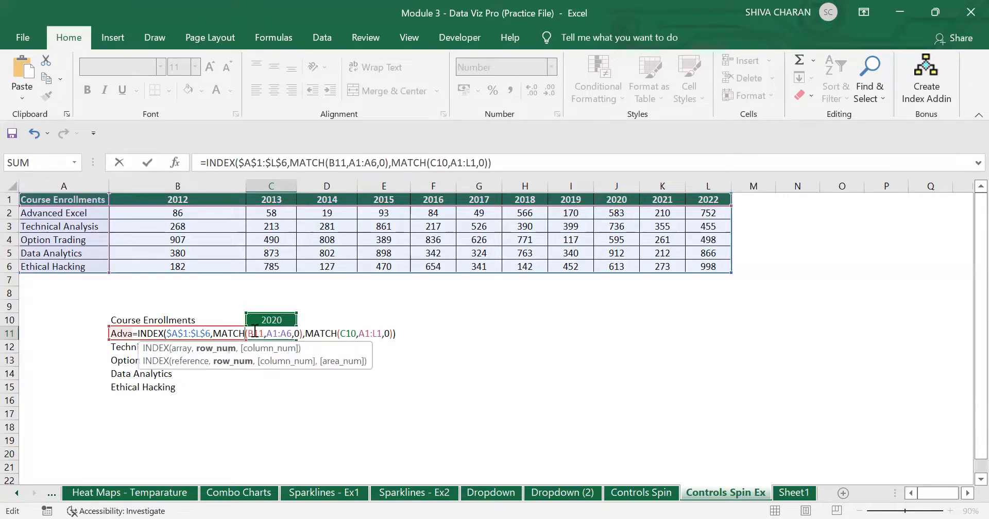
click(265, 334)
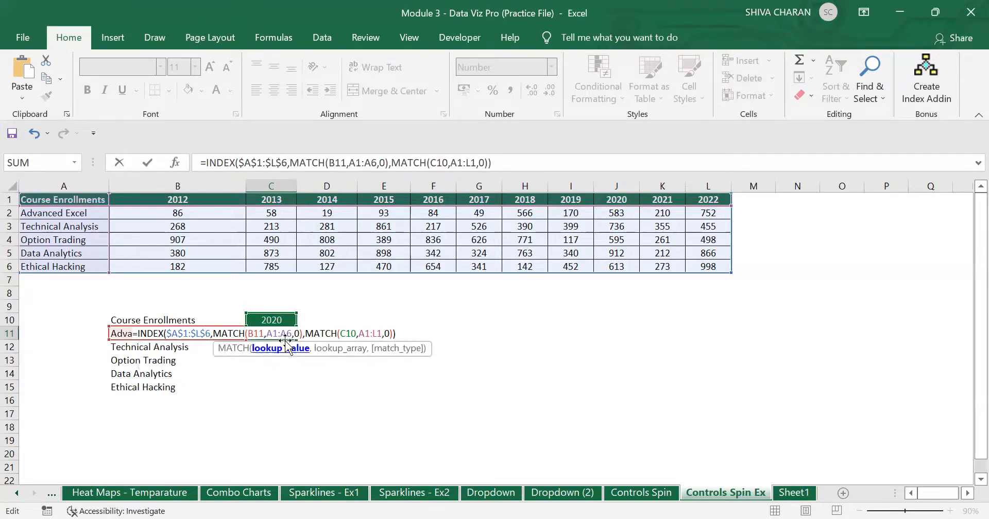
click(269, 334)
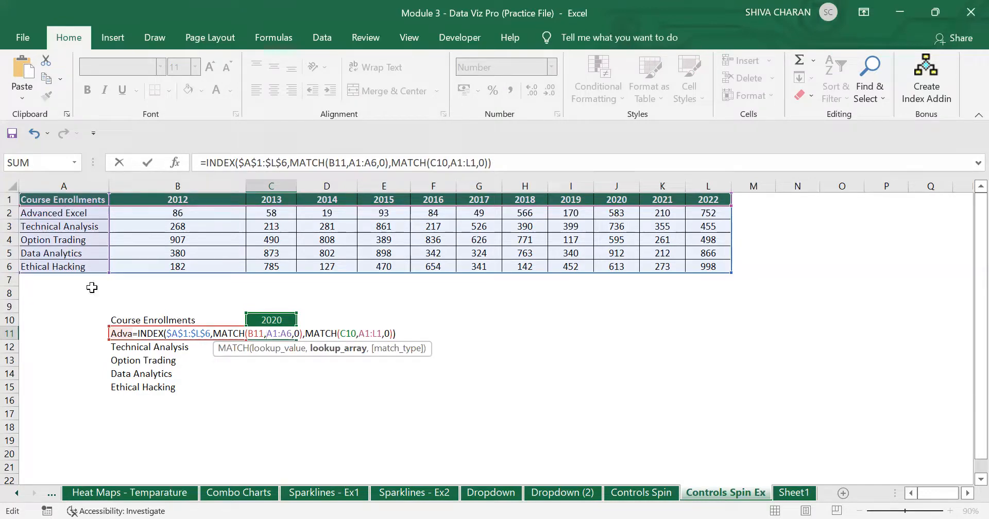
text($A)
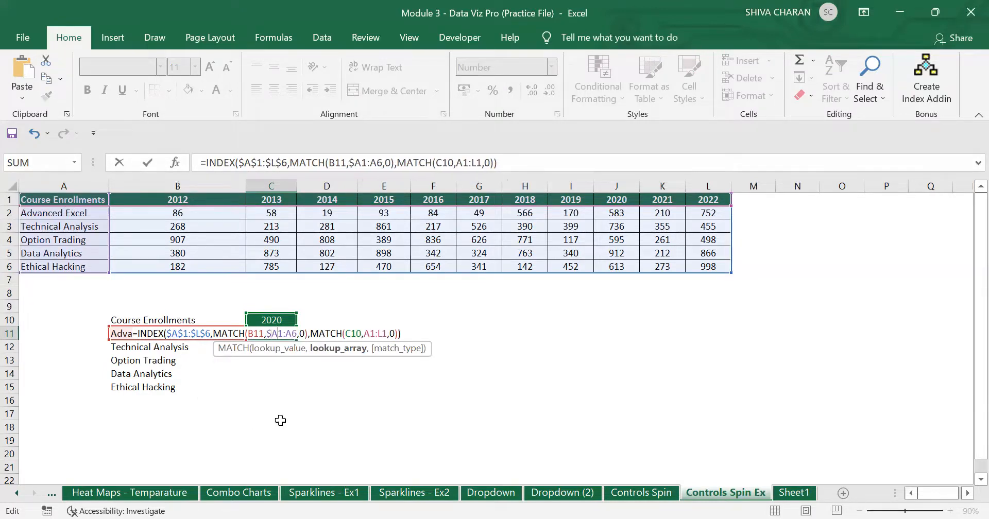
text($)
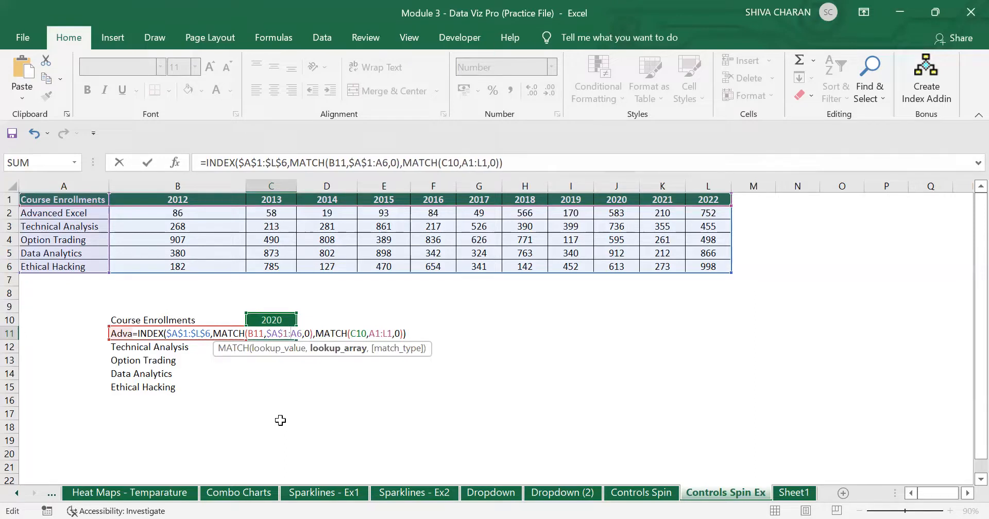
key(Right)
key(Right)
text($)
key(Right)
text($)
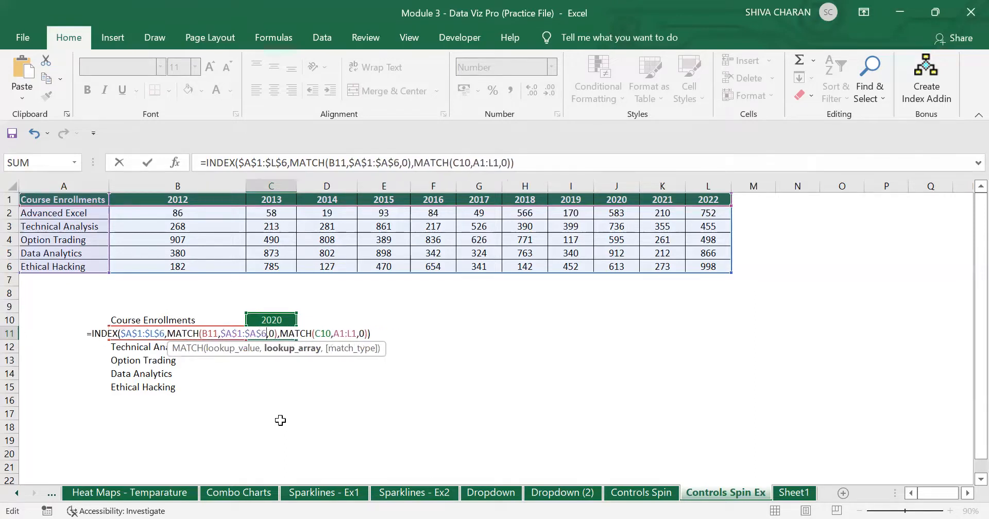
Step: Make the lookup array of the column MATCH in C11 absolute as $A$1:$L$1
key(Right)
key(Right)
key(Right)
key(Right)
key(Right)
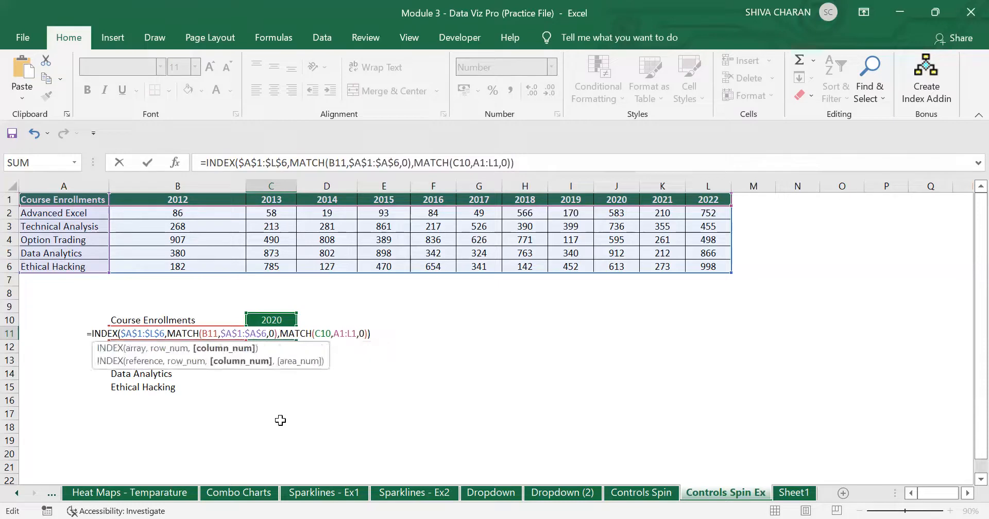
key(Right)
key(Right)
key(Right)
key(Right)
key(Right)
key(Right)
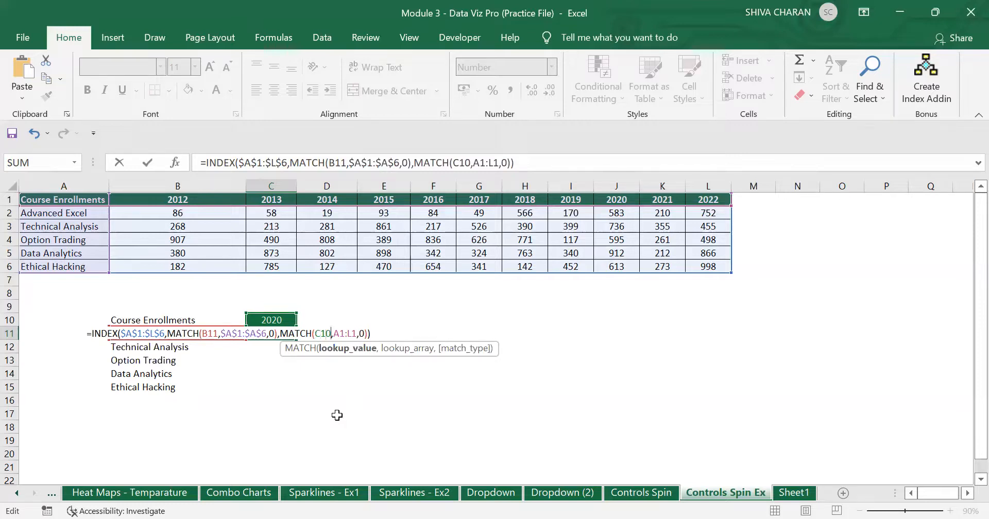
key(Right)
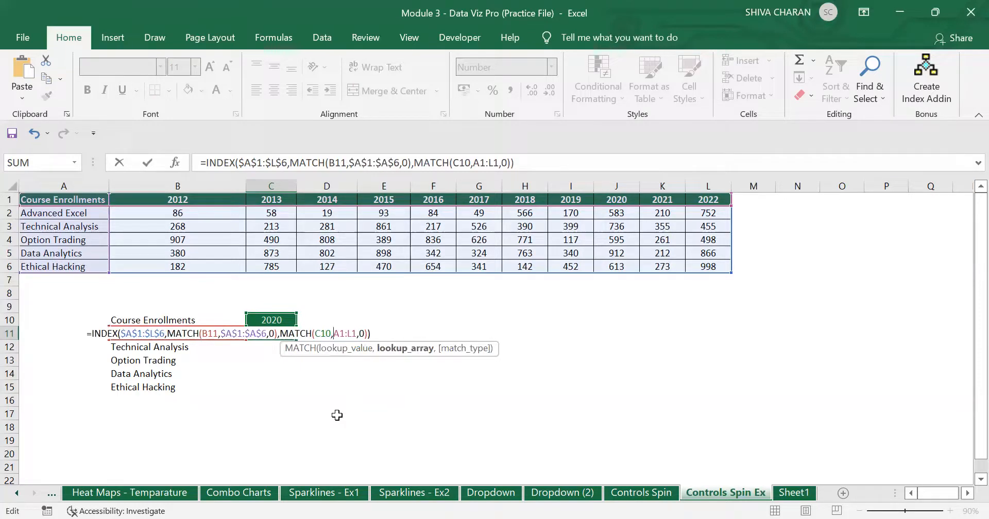
text(#)
key(BackSpace)
text($A)
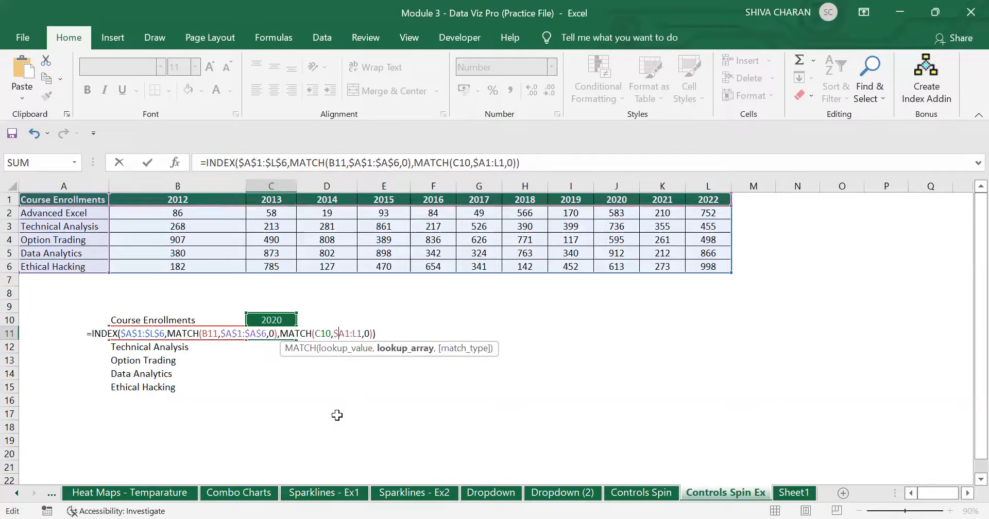
text($)
key(Right)
key(Right)
text($)
key(Right)
text($)
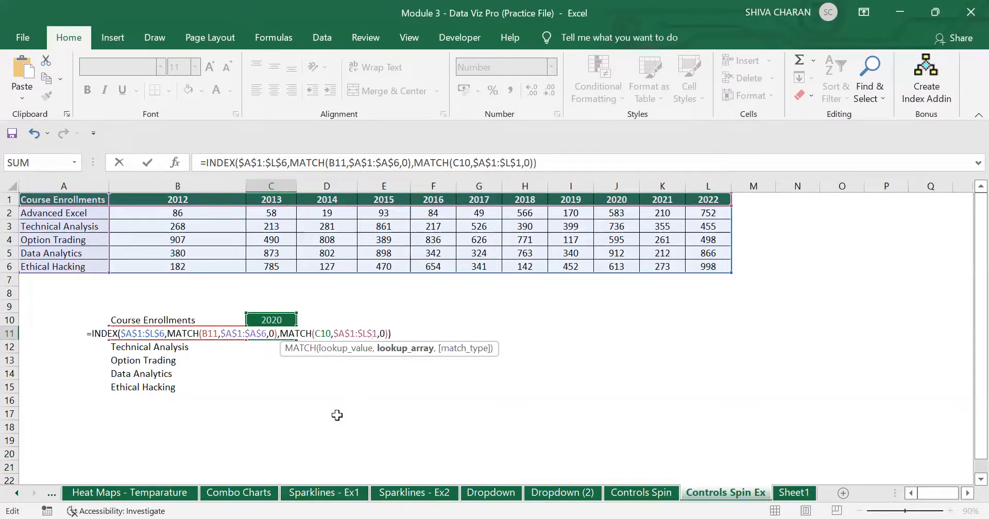
Step: Check the cell references throughout C11's INDEX-MATCH formula and commit the edited formula
key(Left)
key(Left)
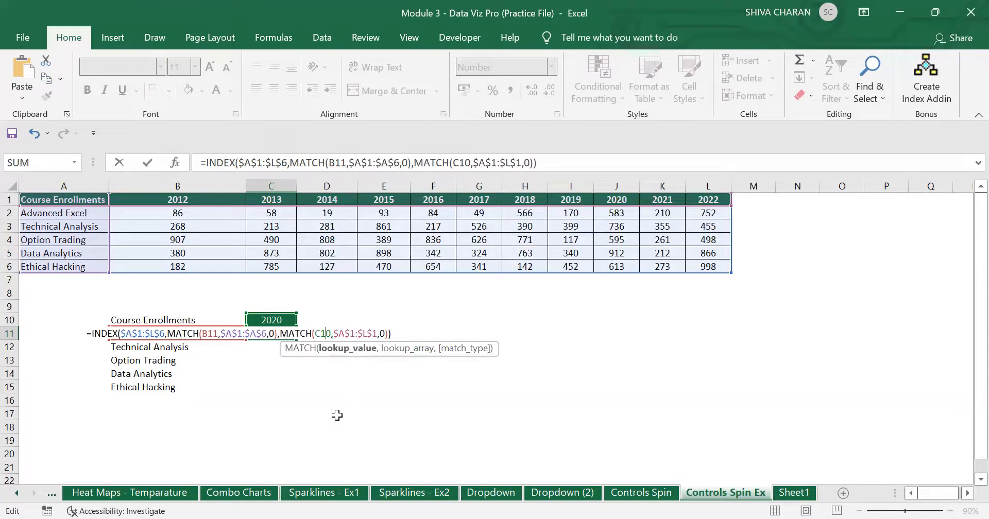
key(Left)
key(Left)
key(Left)
key(Left)
key(Left)
key(Left)
key(Left)
key(Left)
key(Left)
key(Left)
key(Left)
key(Left)
key(Left)
key(Left)
key(Left)
key(Left)
key(Left)
key(Left)
key(Left)
key(Left)
key(Right)
key(Right)
key(Right)
key(Right)
key(Right)
key(Right)
key(Right)
key(Right)
key(Right)
key(Right)
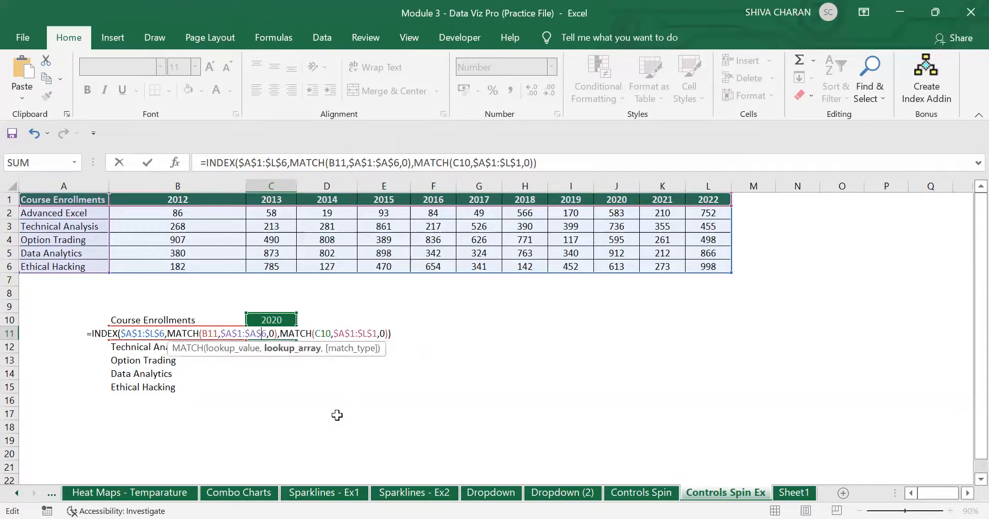
key(Right)
key(Right)
key(Right)
key(Right)
key(Right)
key(Right)
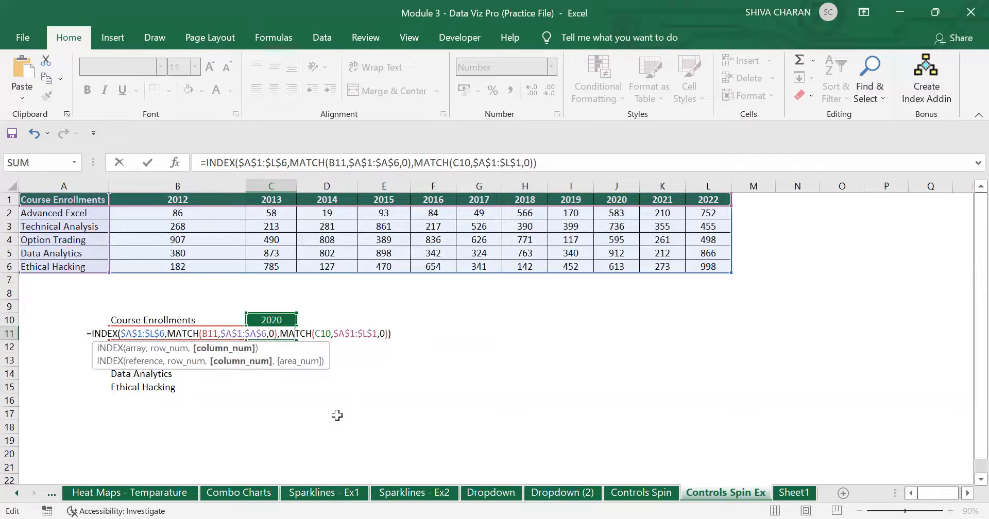
key(Right)
key(Right)
key(Right)
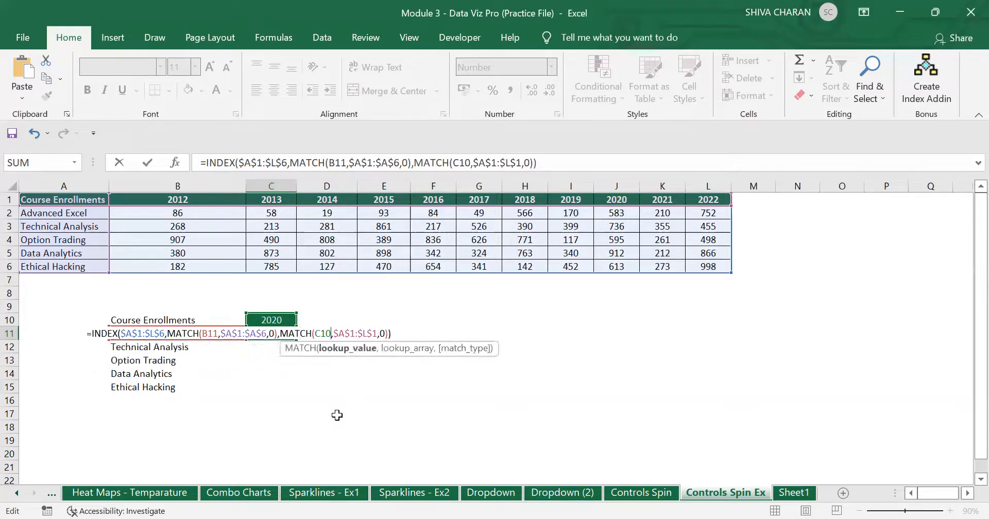
key(Right)
key(Right)
key(Right)
key(Right)
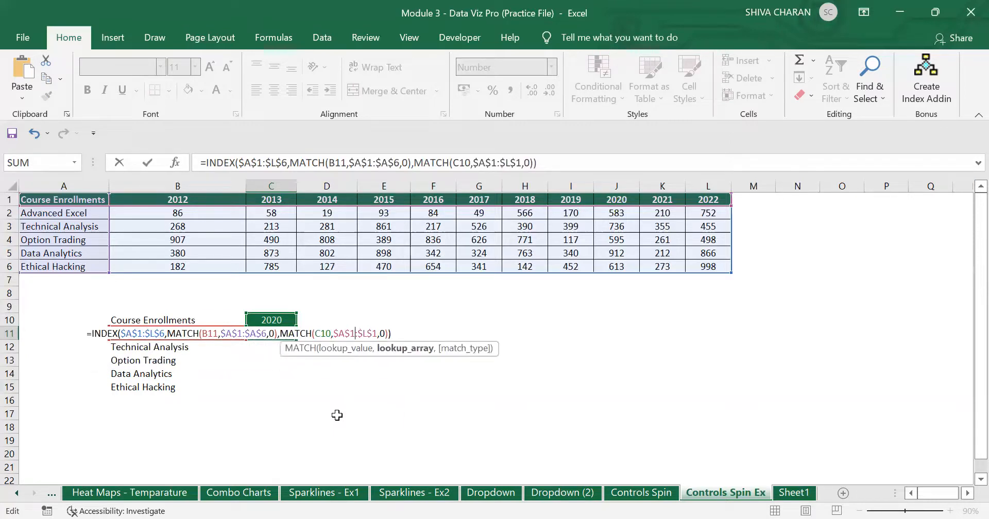
key(Return)
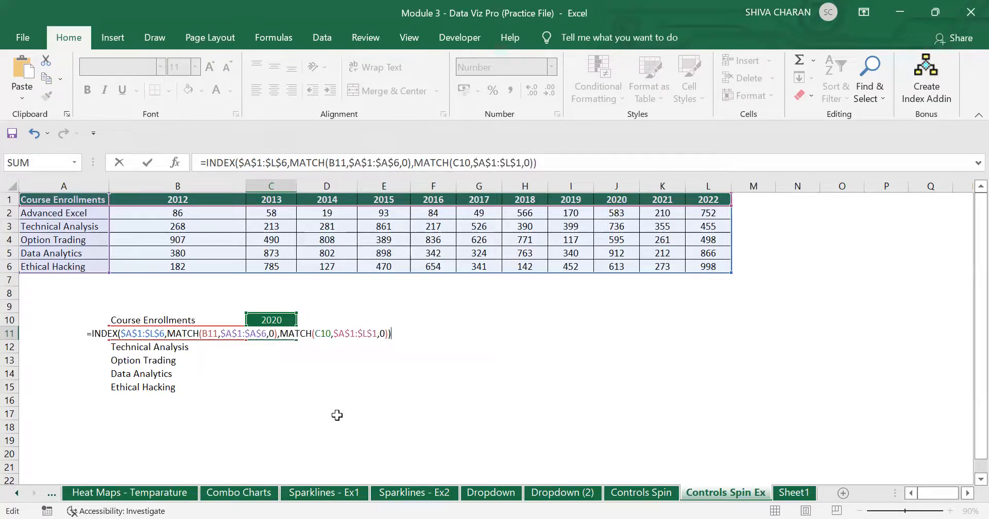
key(Return)
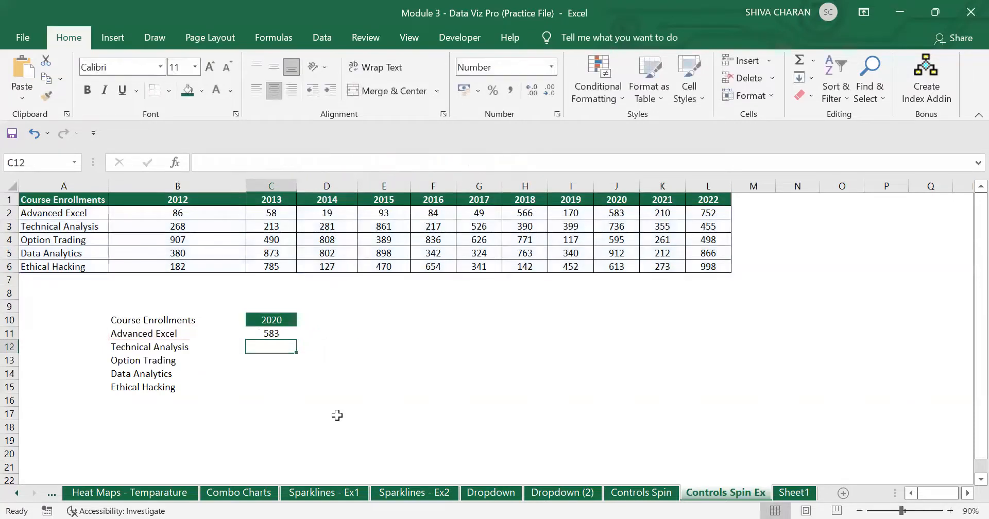
Step: Try to fill C11's lookup formula down through C15
click(292, 335)
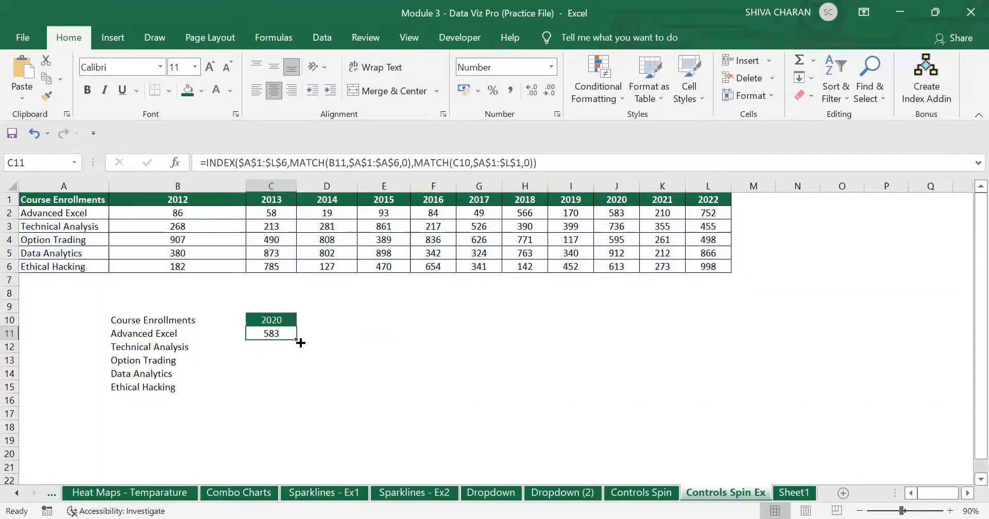
drag(300, 343, 289, 393)
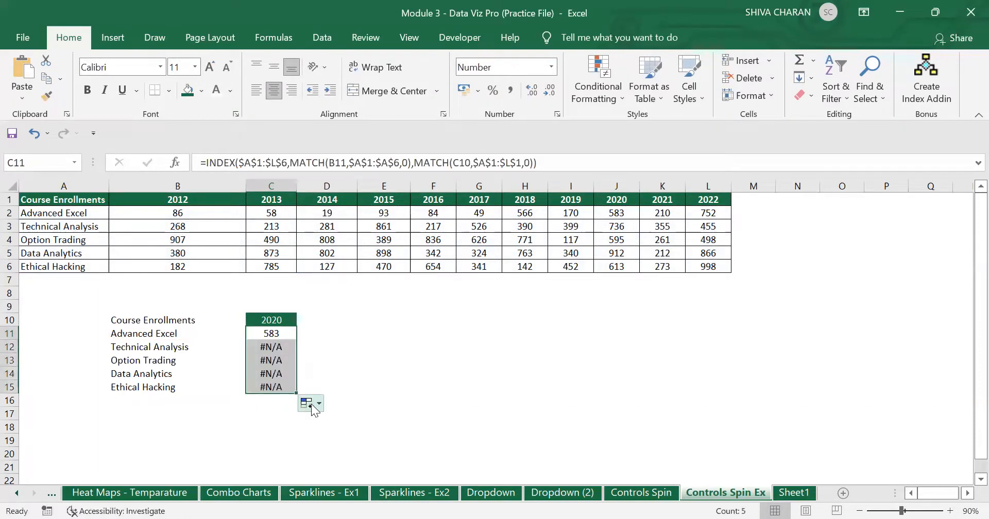
key(ctrl+z)
Step: Make the year lookup value of the column MATCH in C11's formula absolute as $C$10
double_click(285, 334)
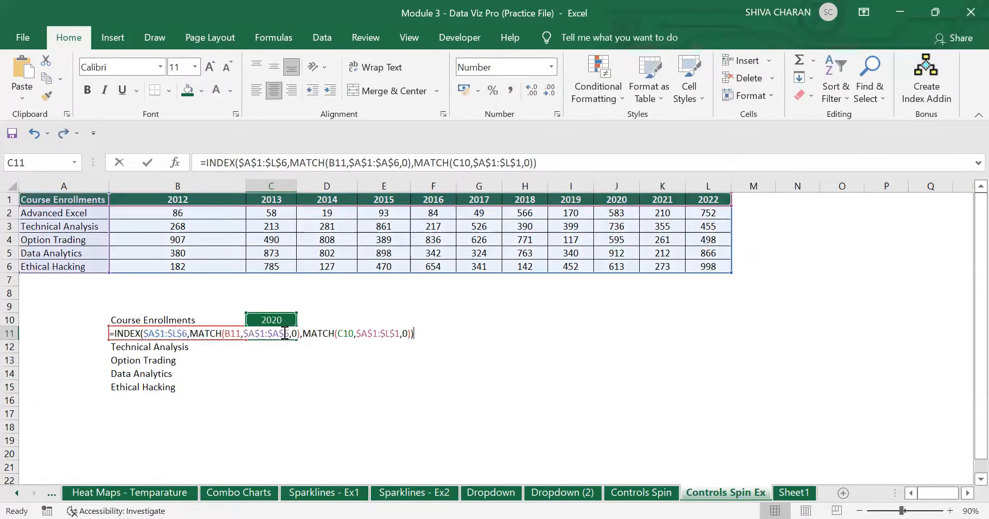
click(337, 333)
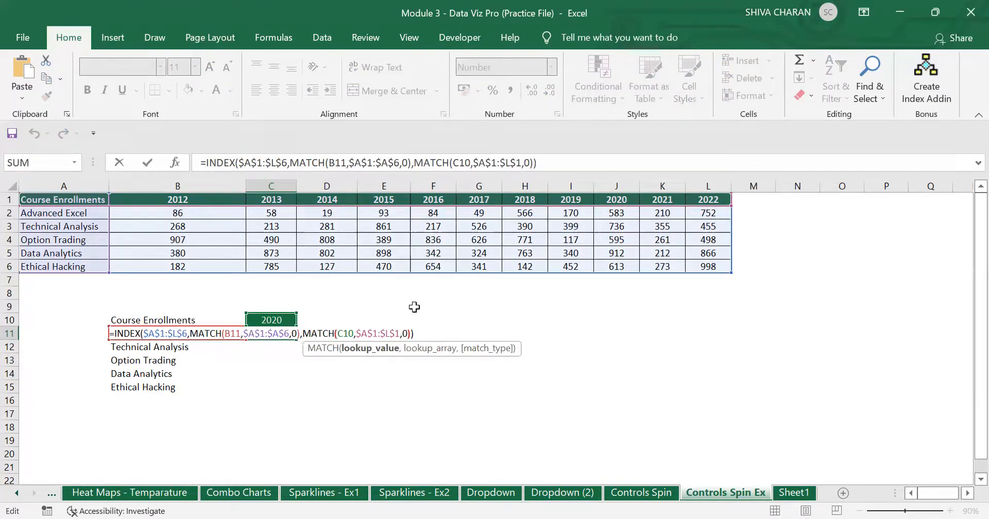
key(Left)
key(Left)
key(Left)
key(Left)
key(Left)
key(Left)
key(Left)
key(Left)
key(Left)
key(Left)
key(Left)
key(Left)
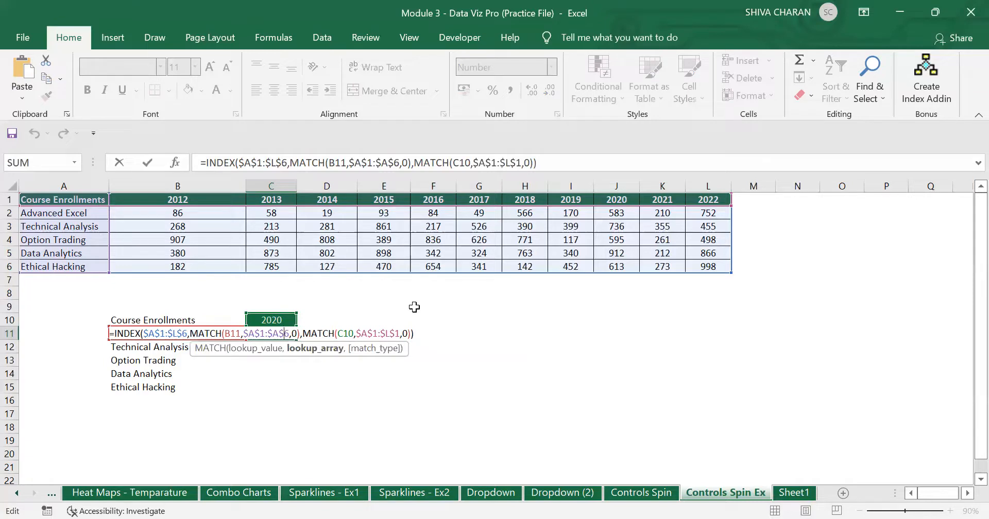
key(Right)
key(Right)
key(Right)
key(Right)
key(Right)
key(Right)
key(Right)
key(Right)
key(Right)
key(Right)
key(Right)
key(Right)
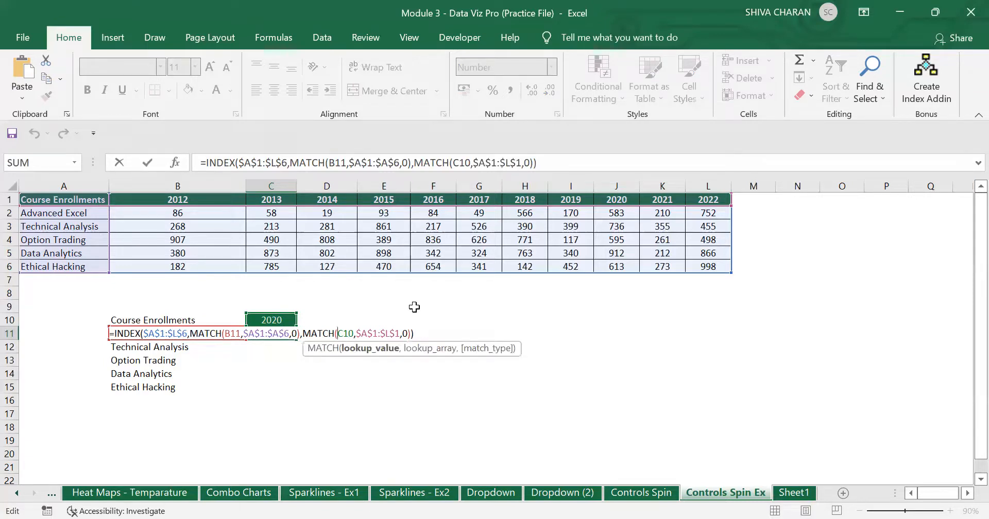
text($)
key(Right)
text($)
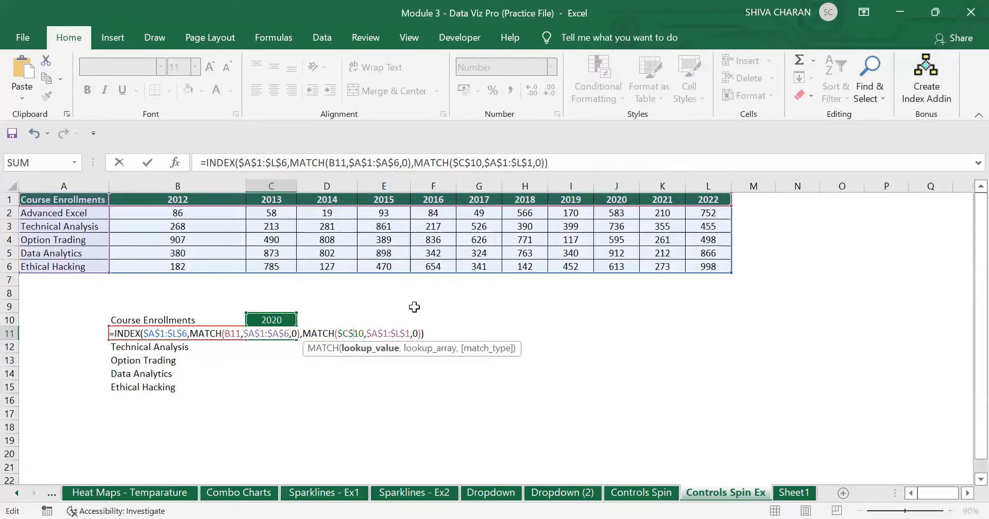
Step: Commit the edited formula in C11 and fill it down through C15
key(Return)
key(Up)
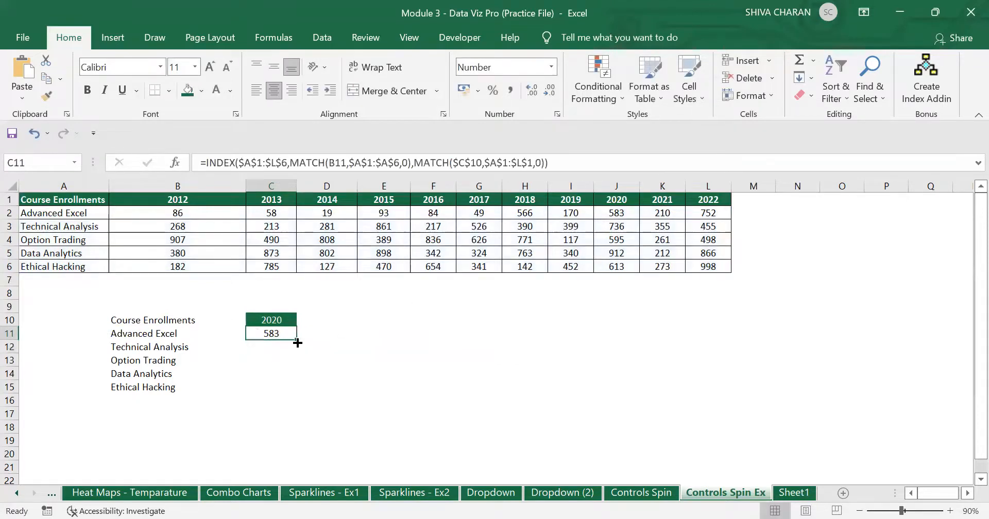
drag(296, 342, 295, 390)
click(286, 333)
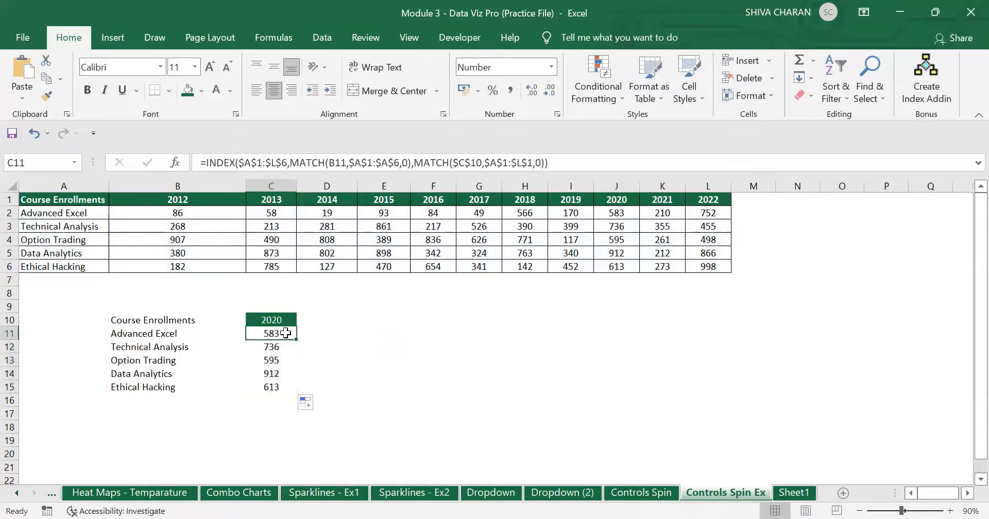
Step: Review the absolute $C$10 and relative B11 references in C11's formula, and look over the filled cells below it
double_click(286, 333)
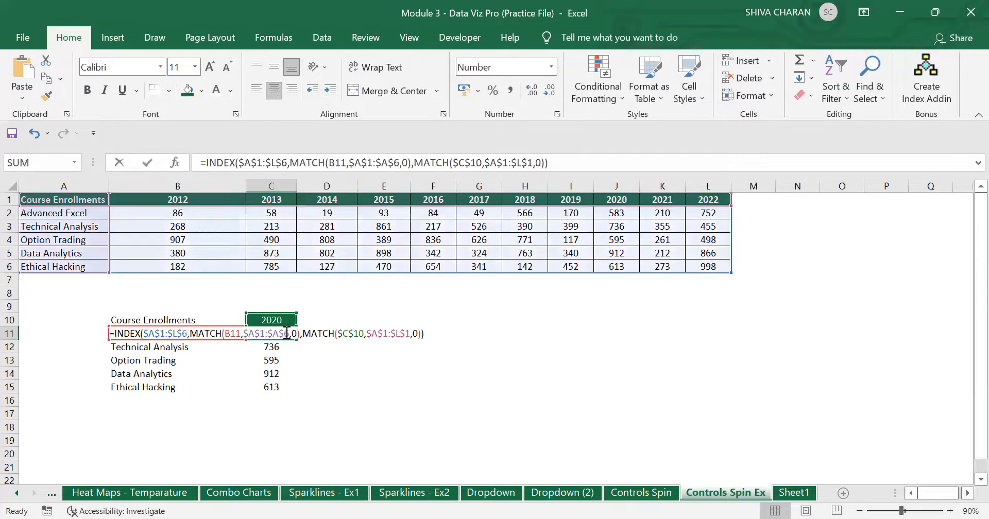
drag(338, 333, 363, 334)
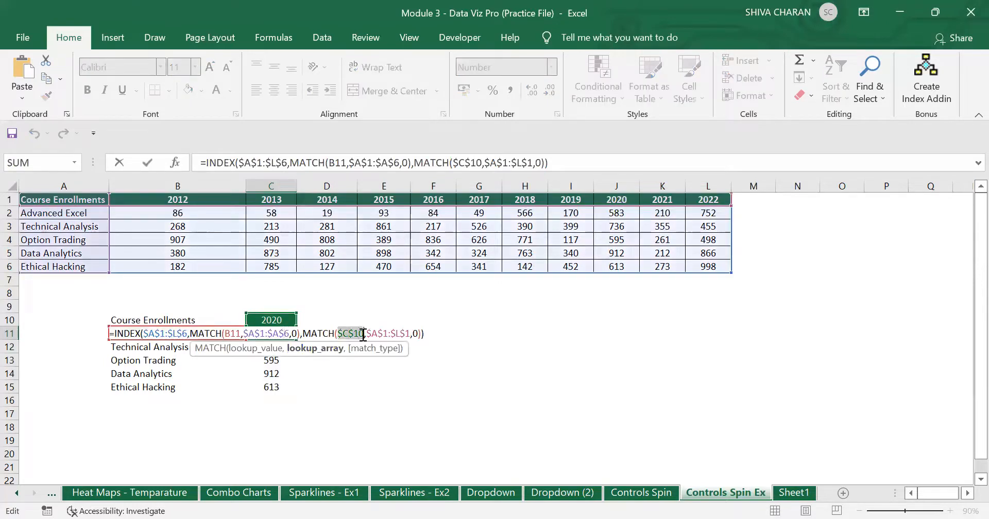
click(233, 334)
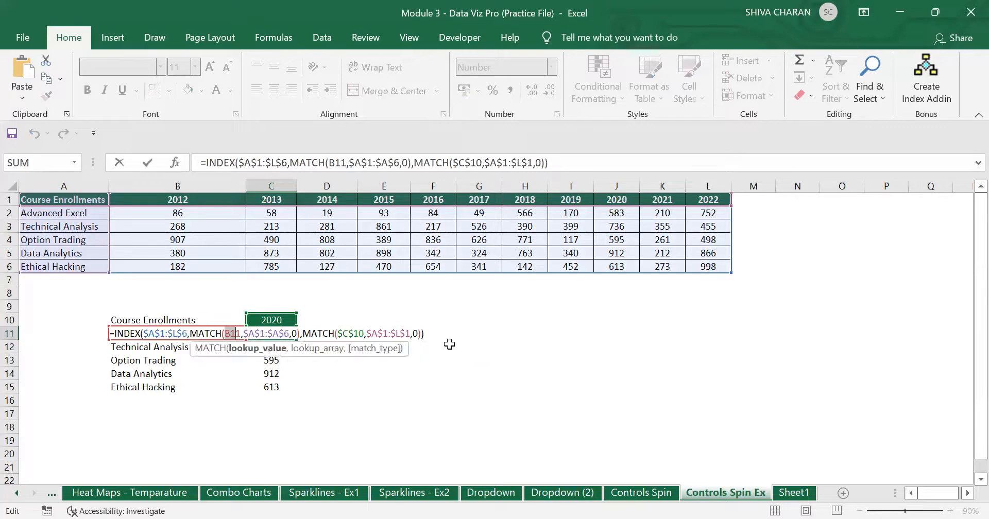
key(Tab)
click(291, 335)
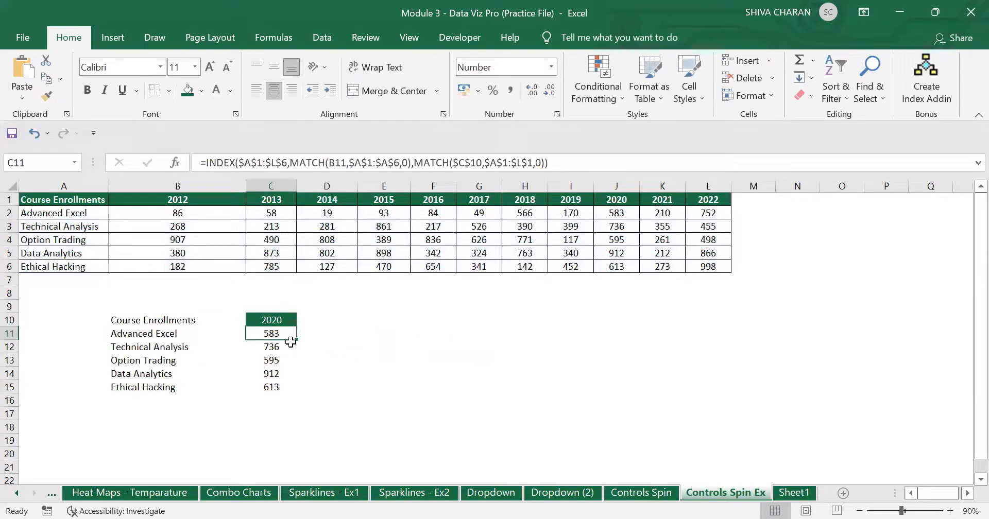
click(289, 348)
click(289, 371)
click(290, 399)
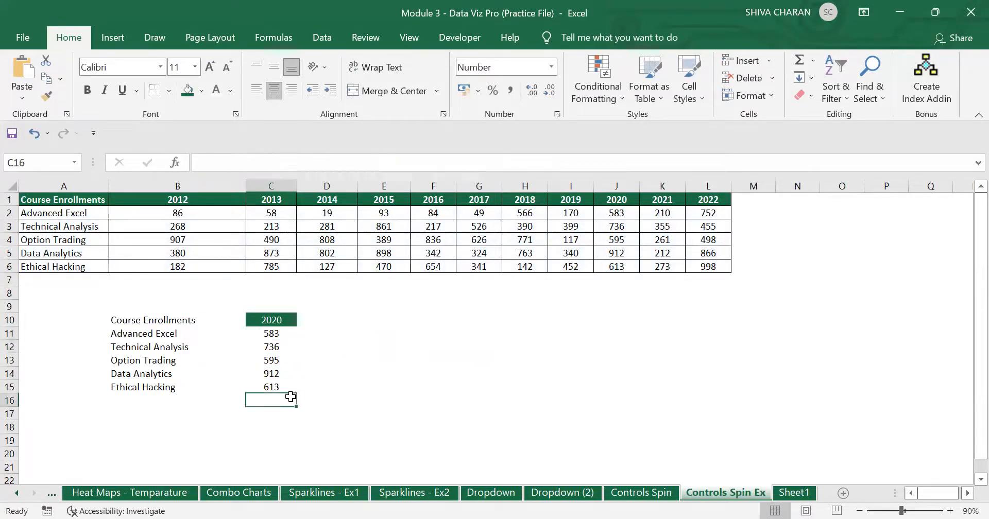
Step: Compare the helper table's lookup results for each course with the 2020 column of the enrollments table
click(180, 348)
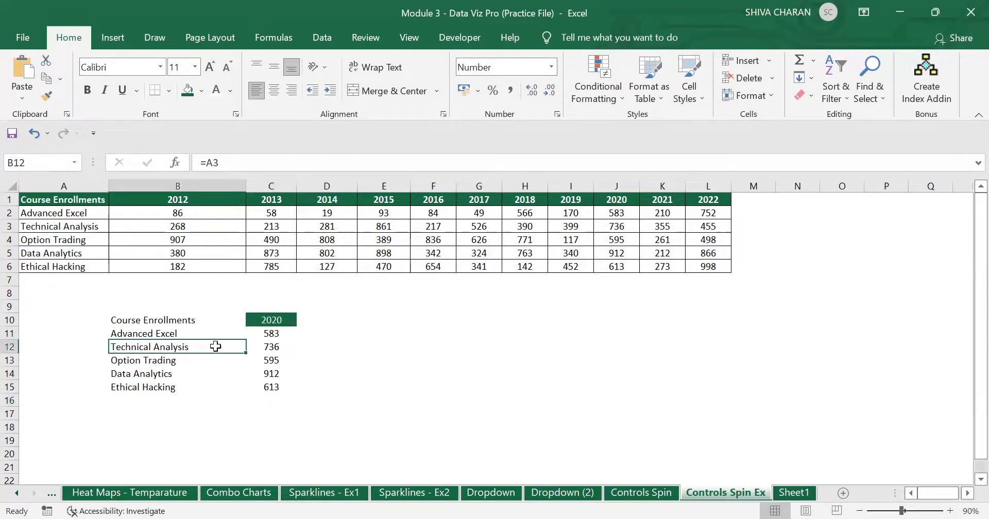
click(264, 345)
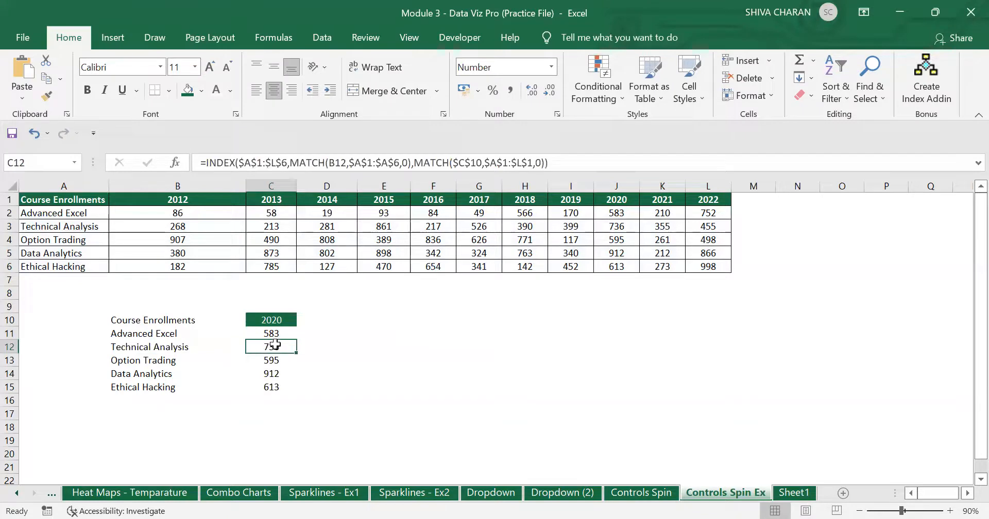
click(273, 323)
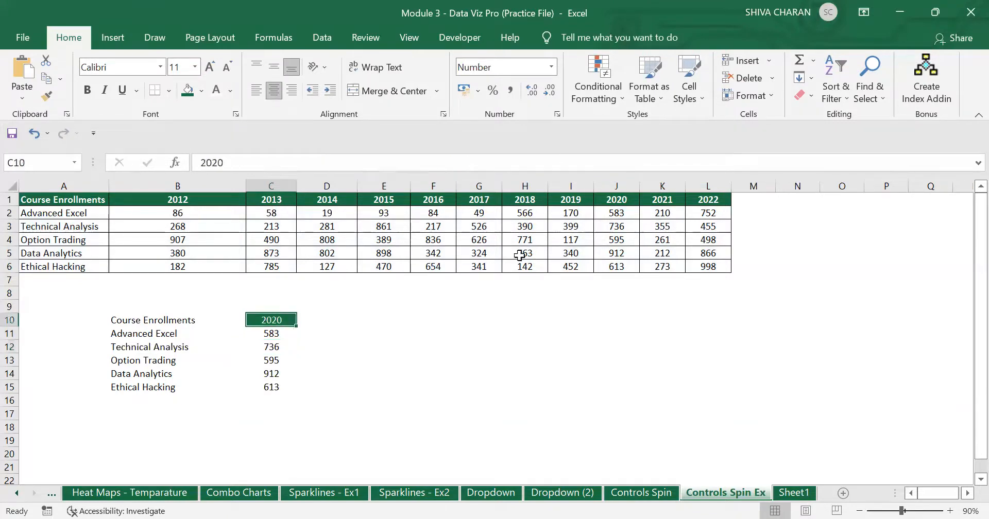
click(624, 227)
click(279, 344)
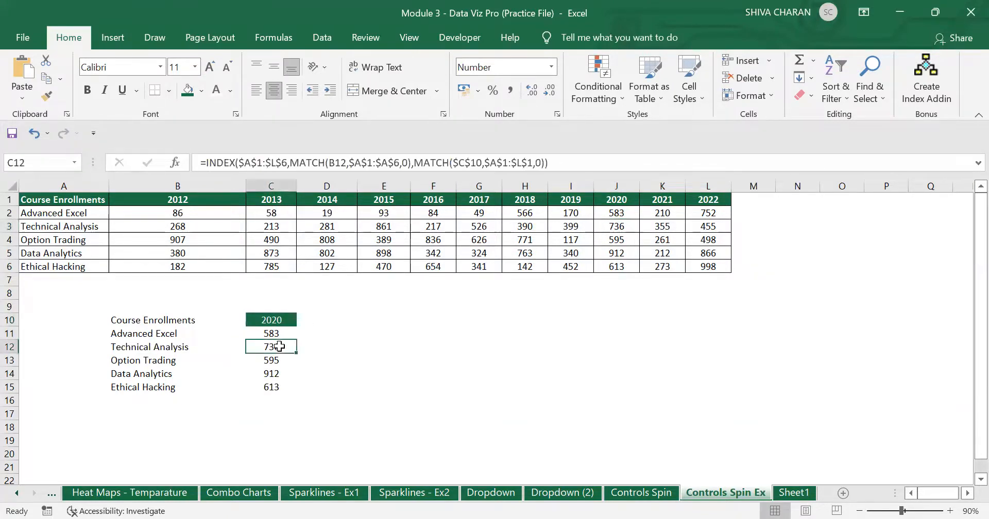
click(622, 227)
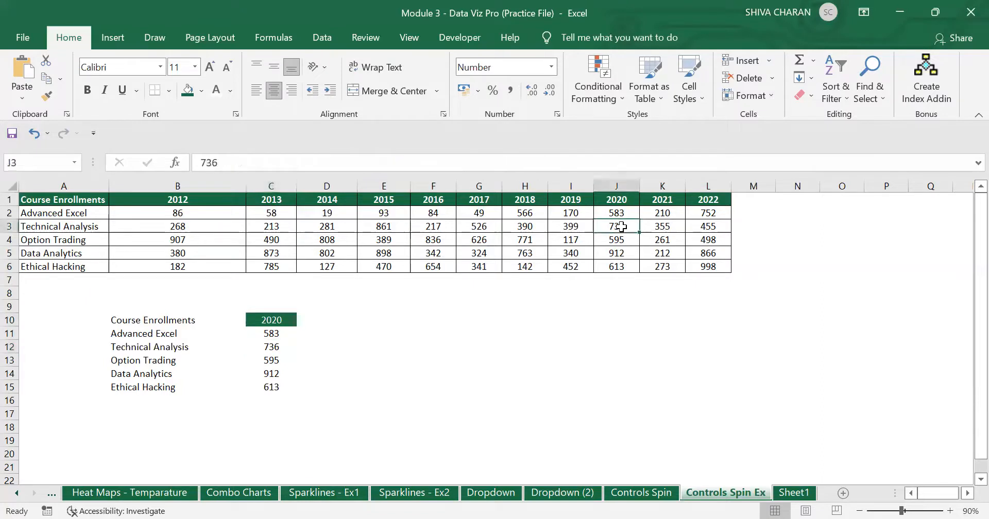
click(287, 359)
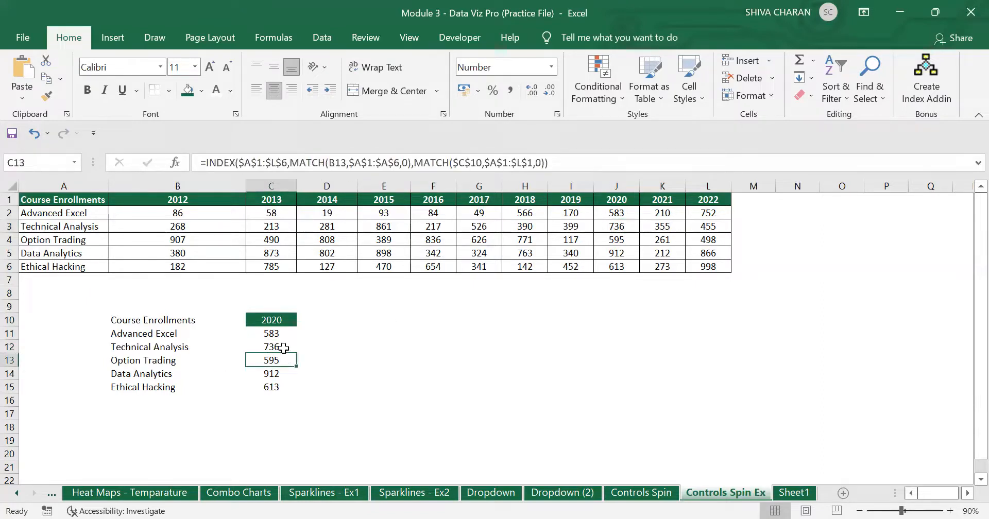
click(621, 235)
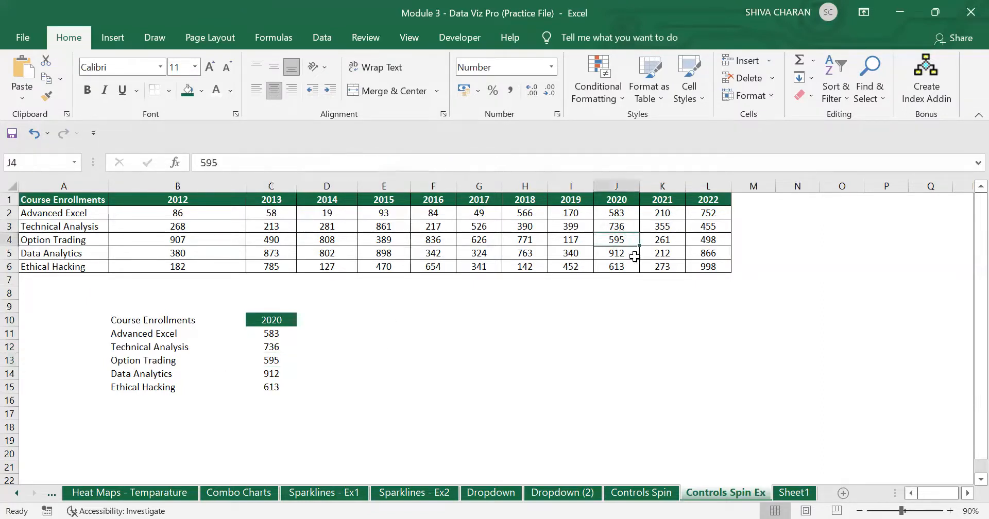
click(632, 253)
click(630, 267)
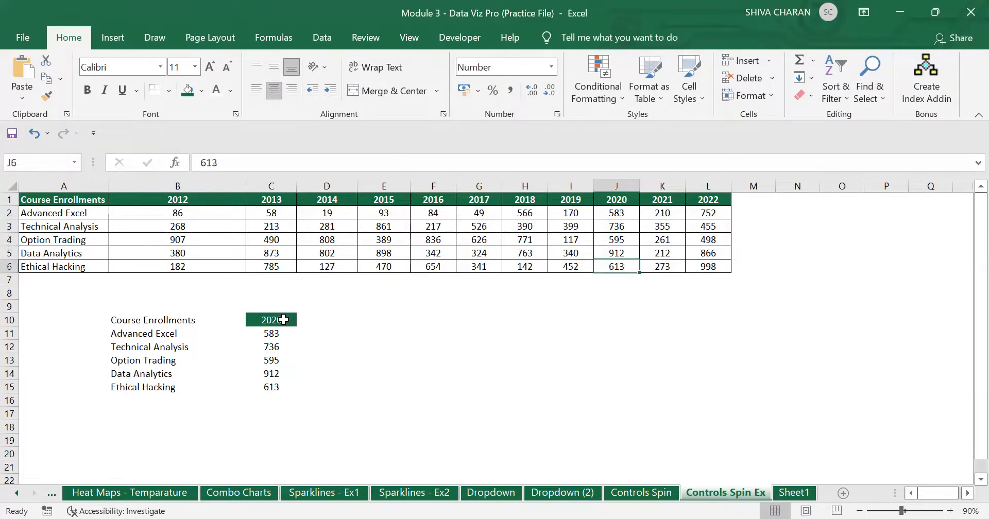
Step: Set the helper table's year in C10 to 2013
click(289, 320)
text(2013)
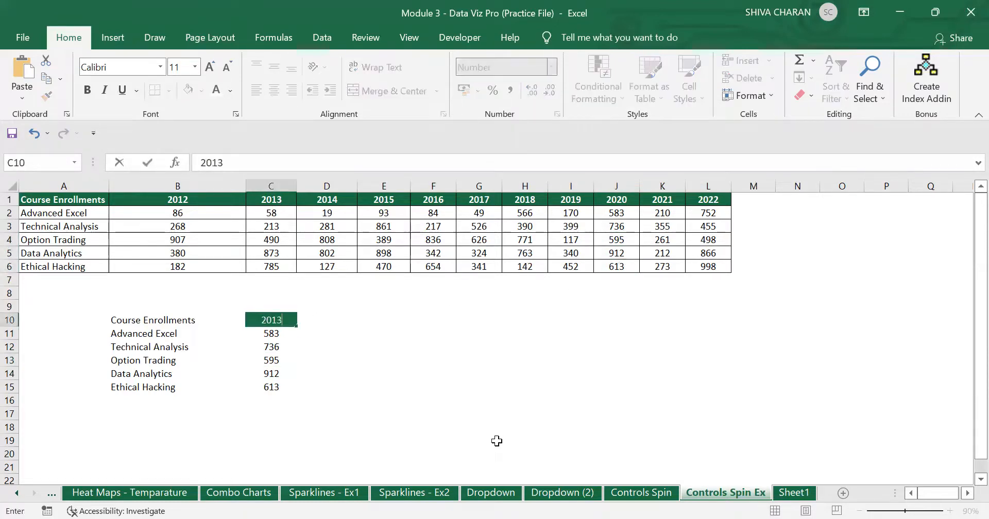
key(Return)
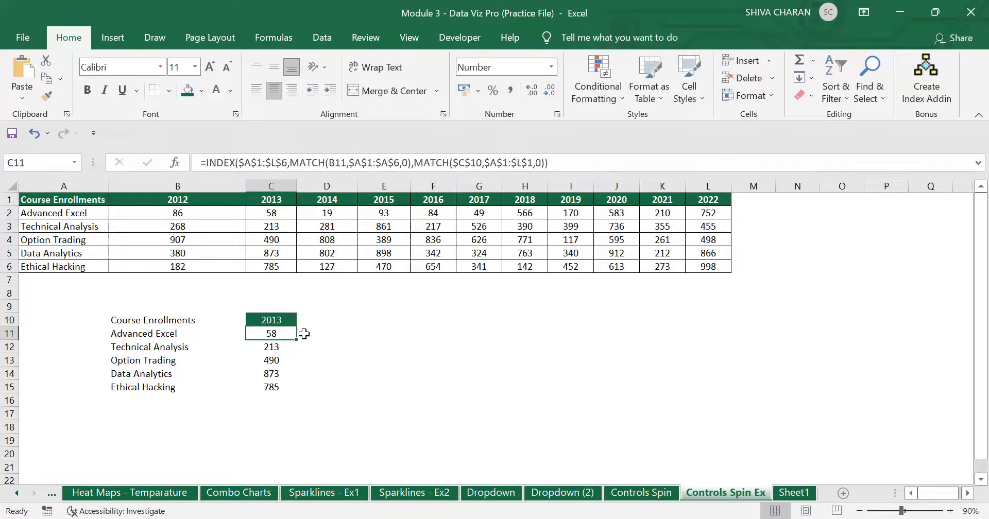
Step: Compare the lookup results in C11:C15 with the 2013 enrollments in C2:C6
drag(278, 333, 283, 390)
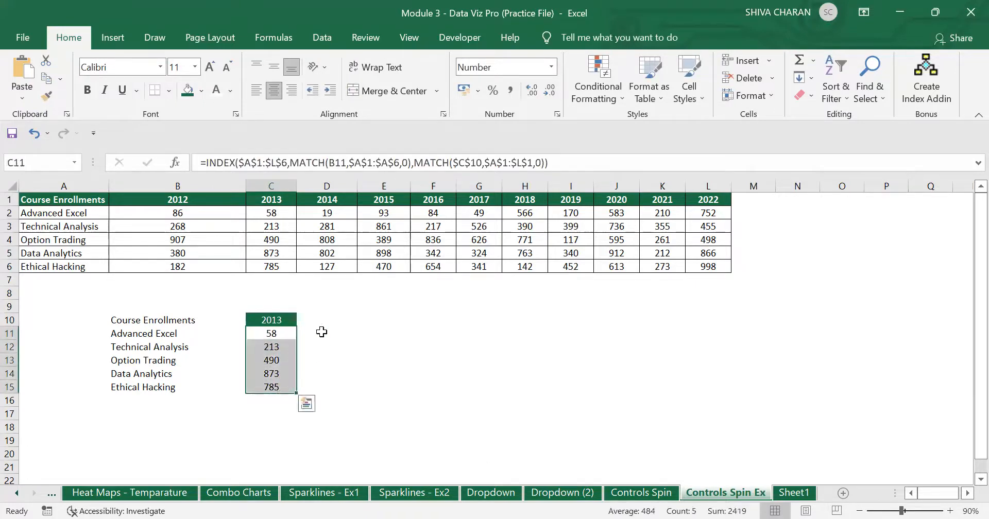
drag(275, 216, 278, 263)
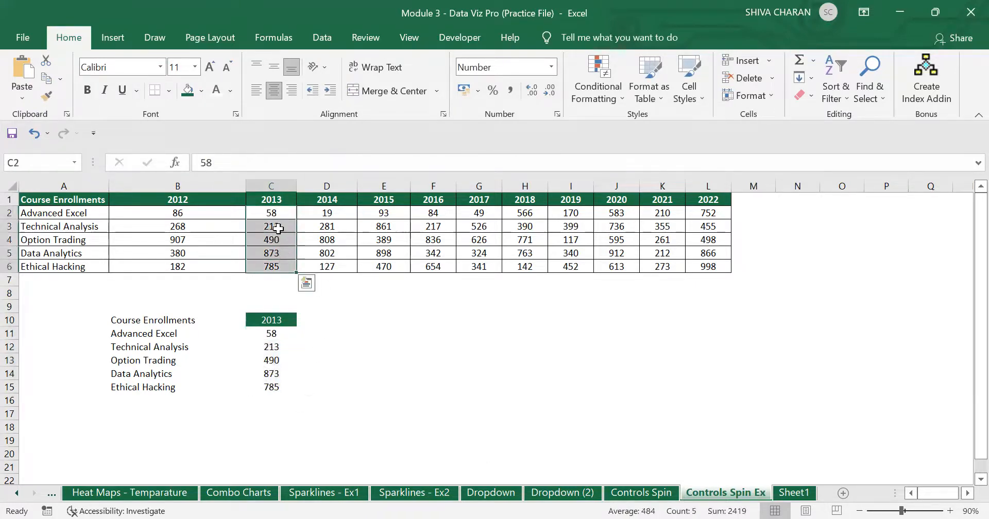
drag(289, 334, 291, 389)
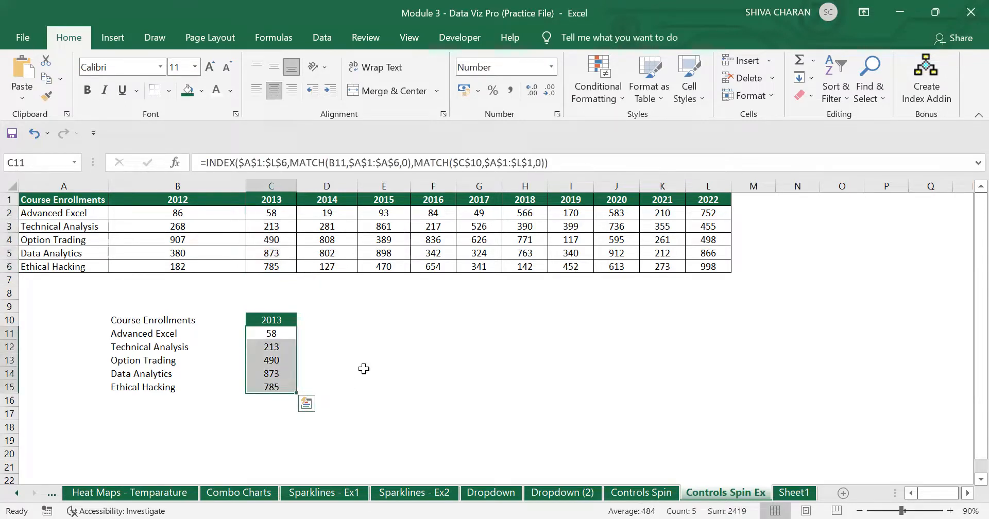
drag(288, 335, 285, 387)
click(363, 387)
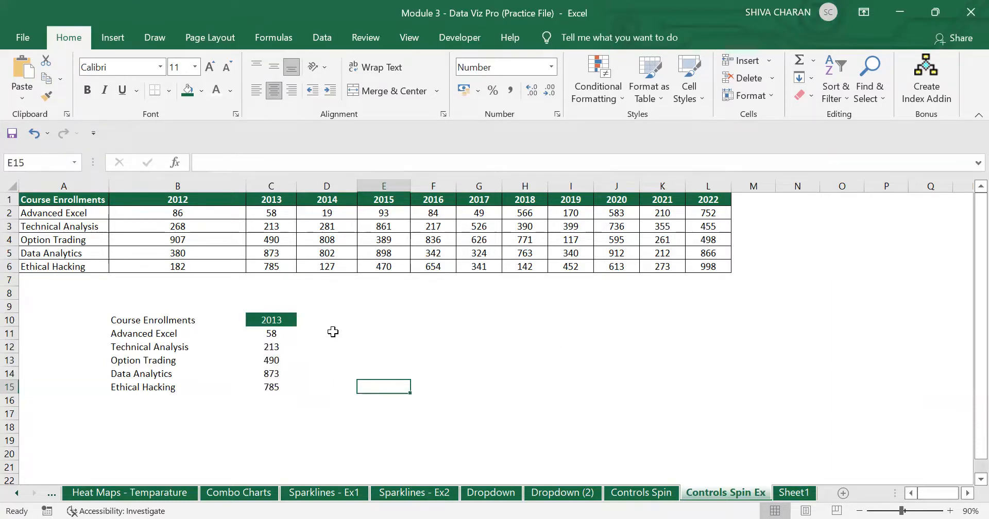
click(309, 318)
click(272, 322)
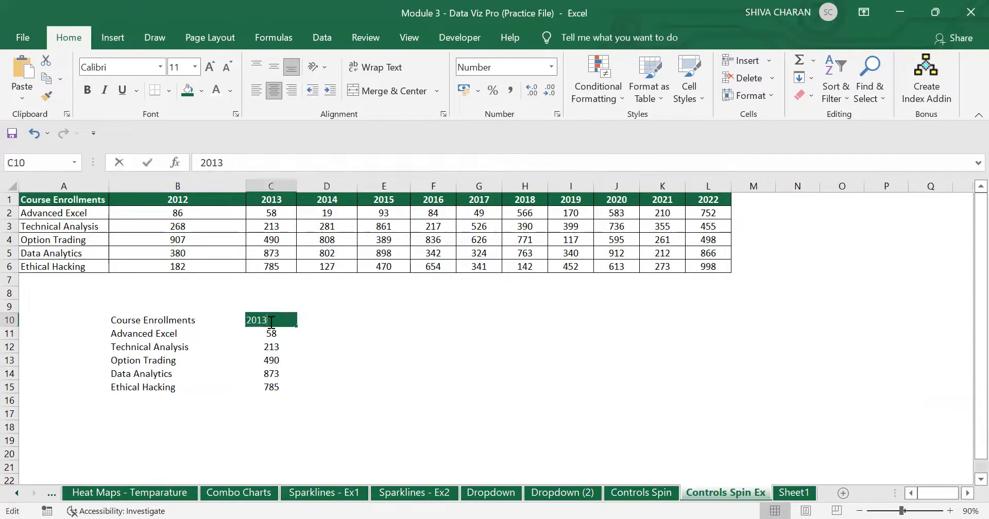
click(316, 344)
click(268, 316)
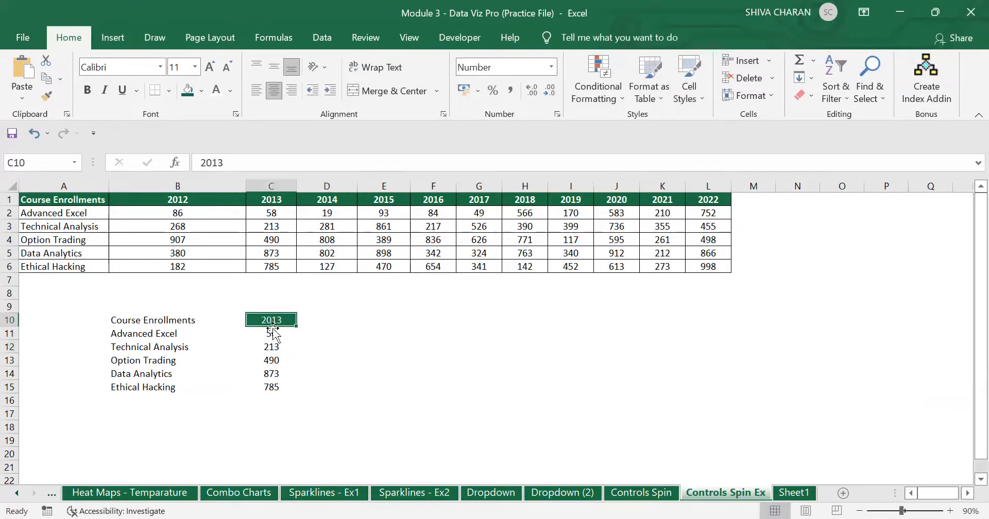
click(308, 319)
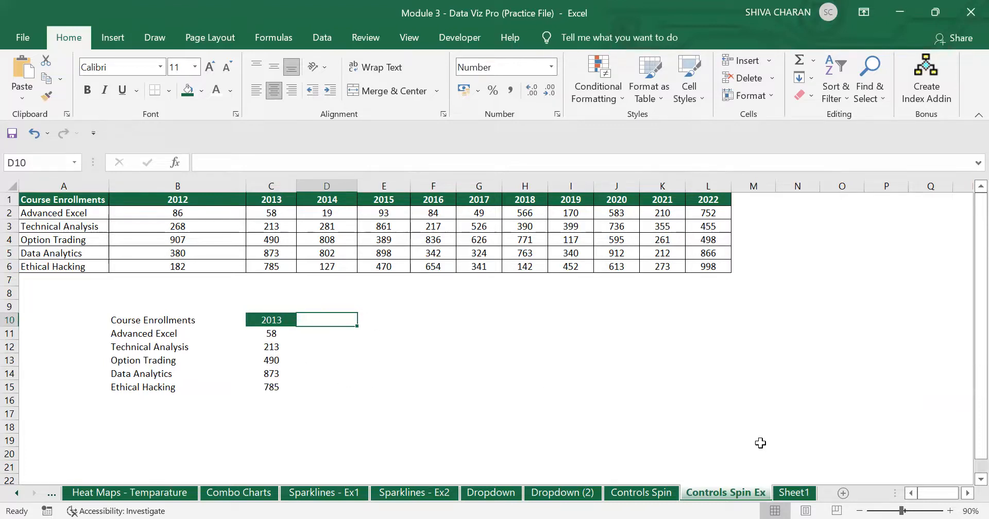
Step: Insert a Spin Button form control below the enrollments table, across columns K and L at about rows 9 to 12
click(447, 43)
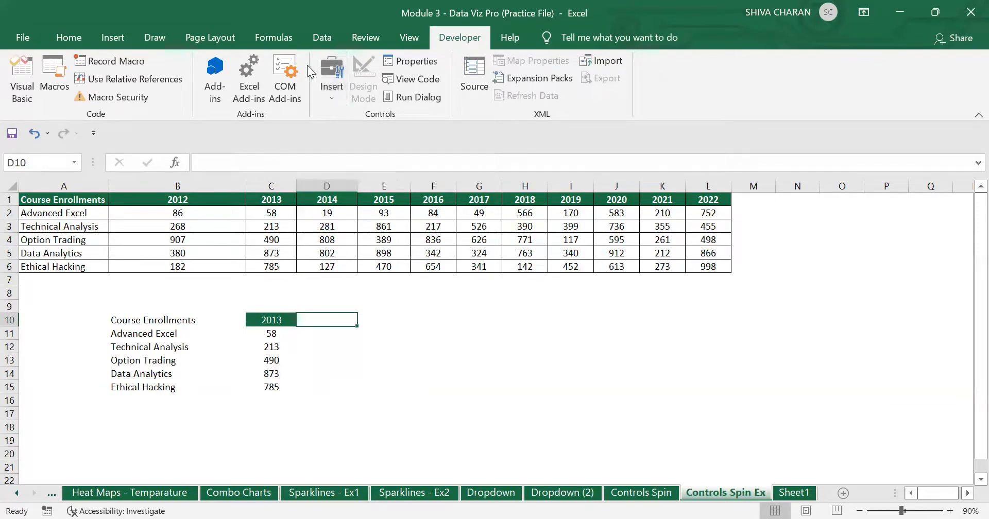
click(335, 98)
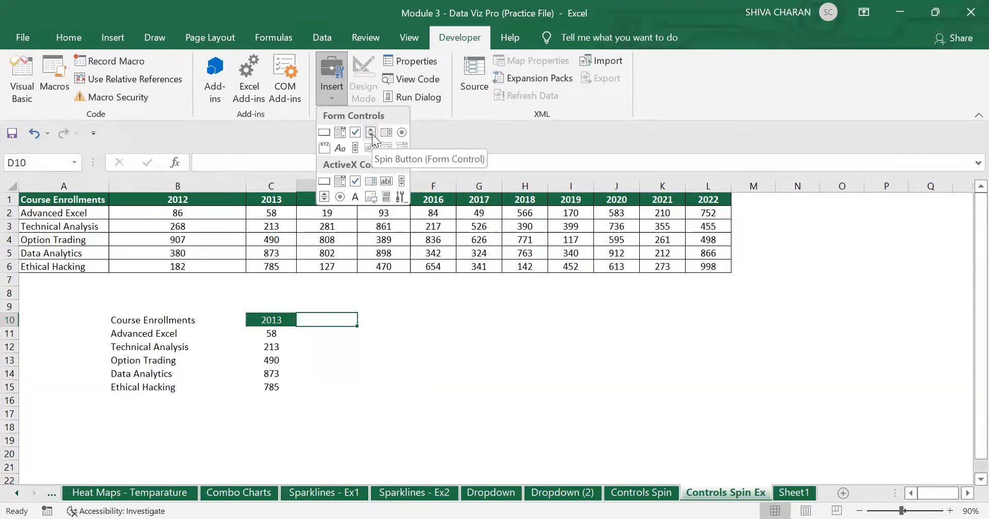
click(371, 133)
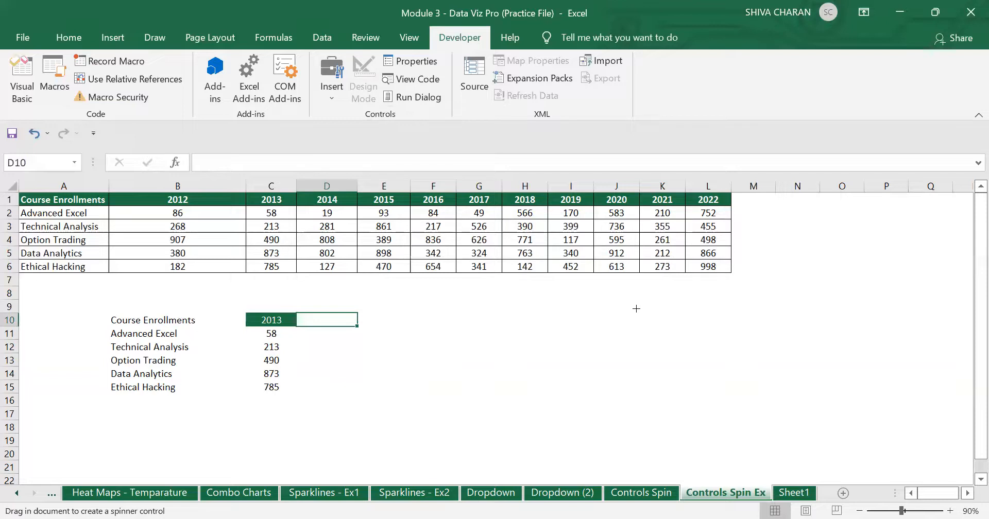
drag(642, 297, 718, 355)
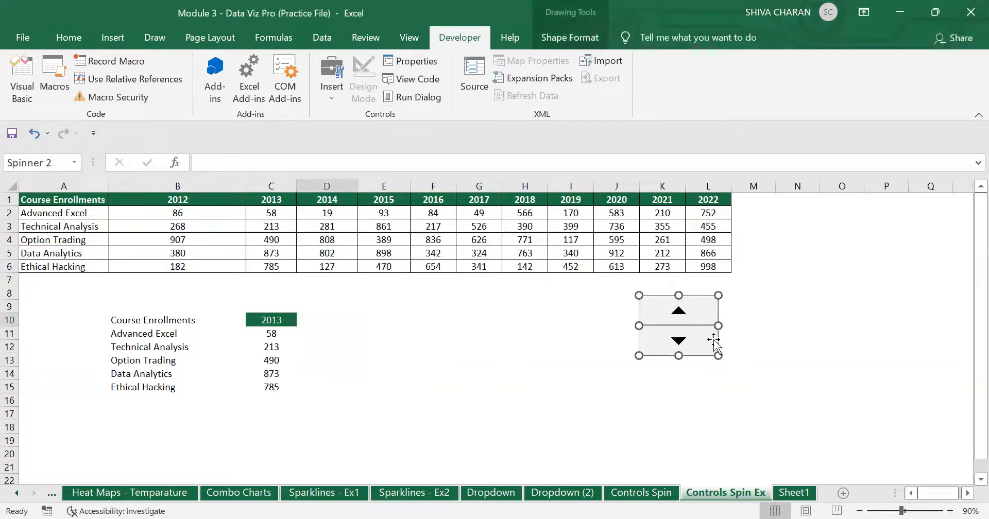
click(809, 365)
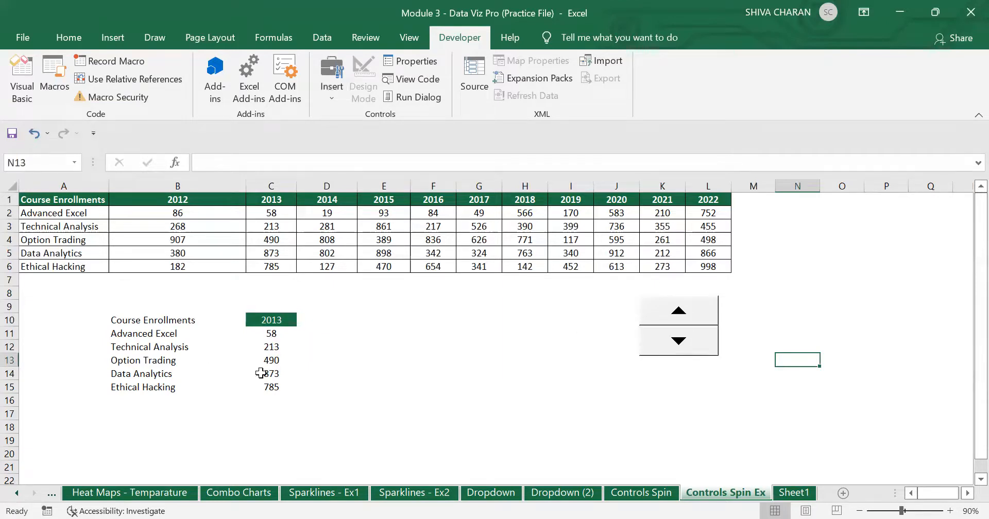
click(283, 325)
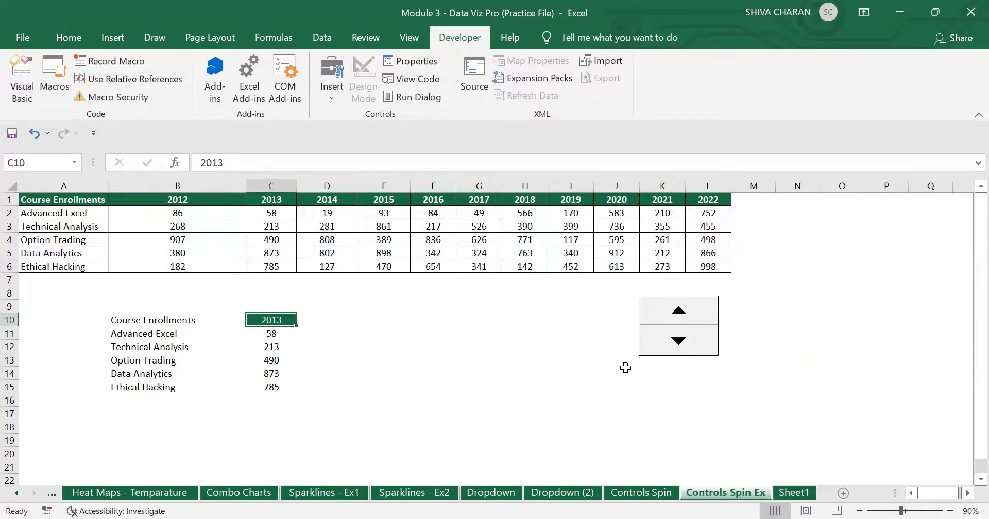
click(80, 34)
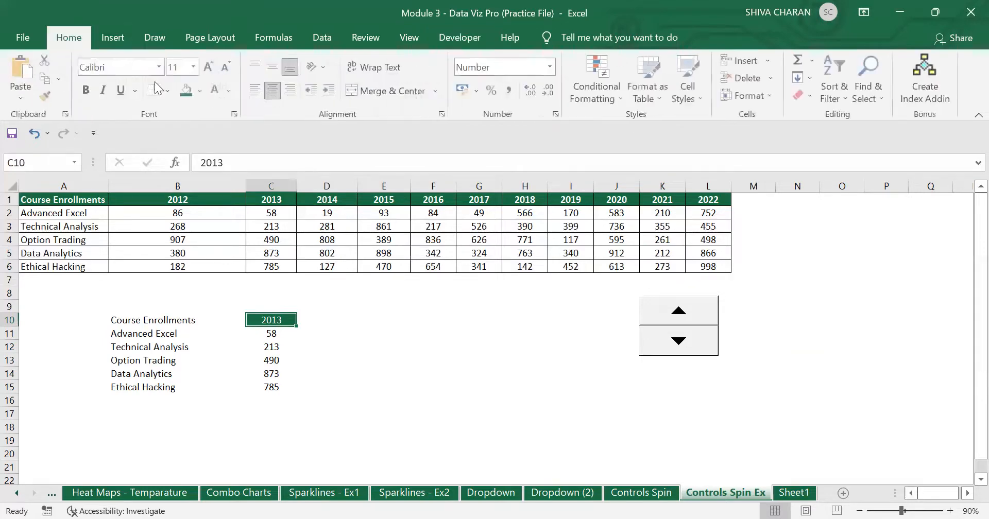
ctrl+click(710, 336)
right_click(710, 334)
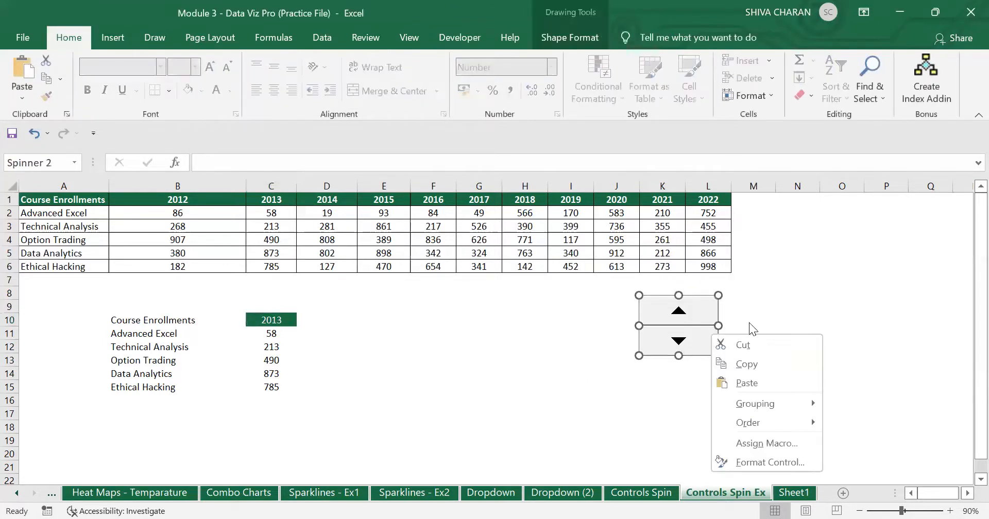
click(772, 316)
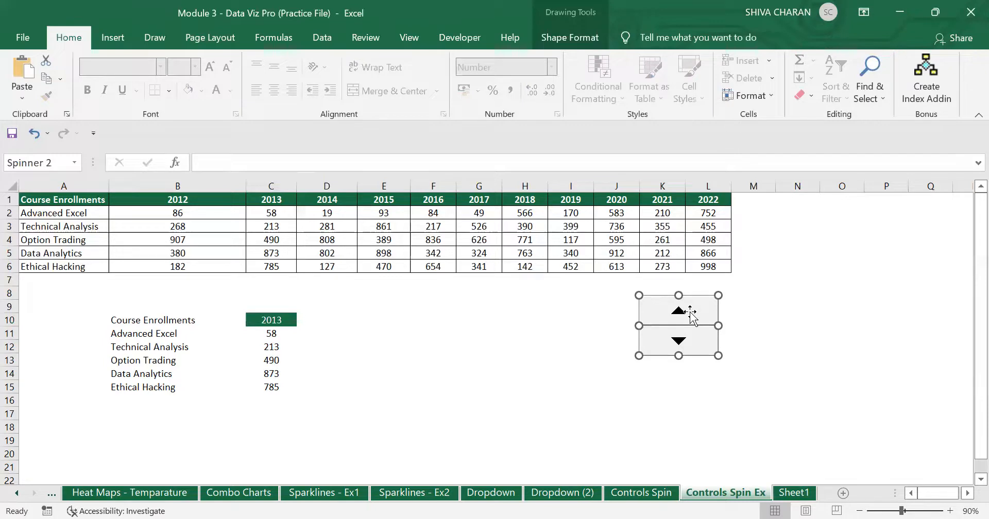
click(781, 359)
Step: Try the up and down arrows of the spin button before linking it to a cell
click(676, 316)
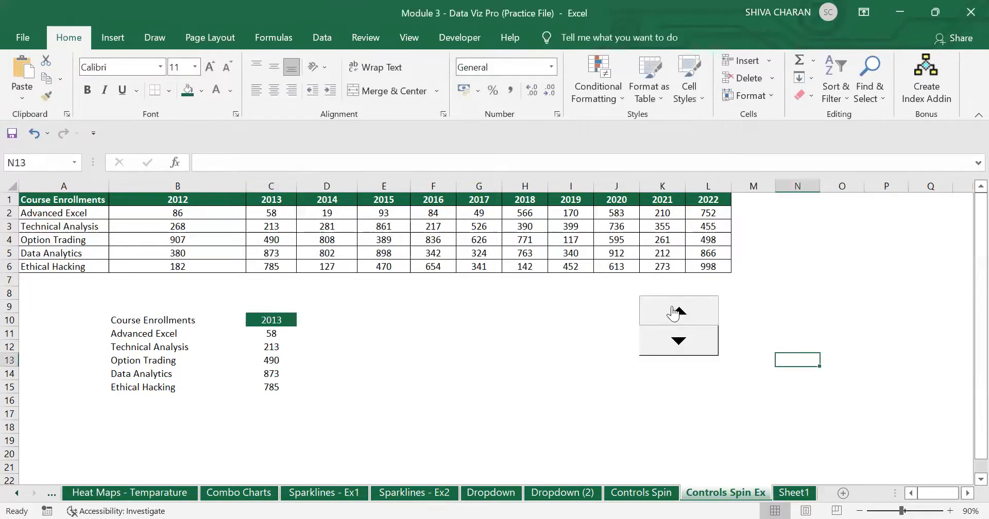
click(678, 338)
click(680, 341)
click(679, 317)
click(676, 343)
right_click(689, 310)
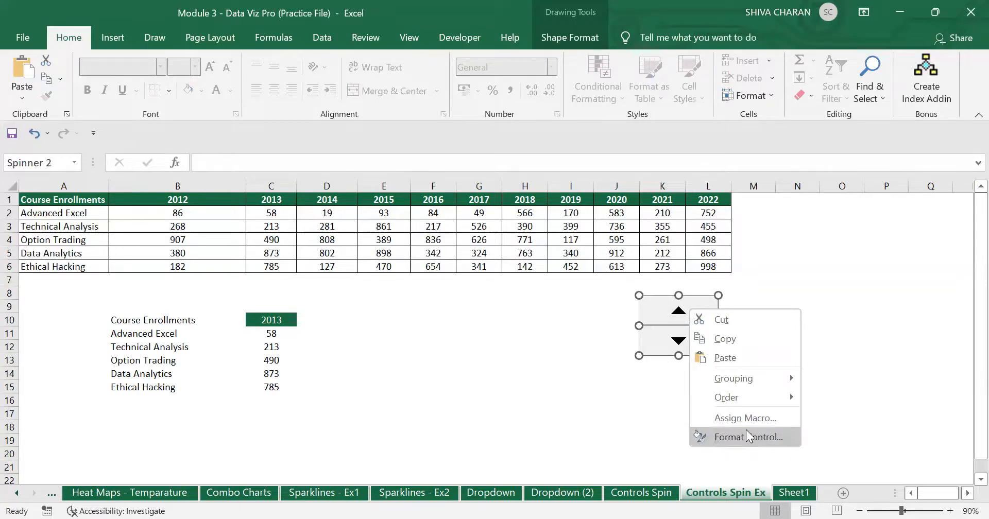
click(659, 354)
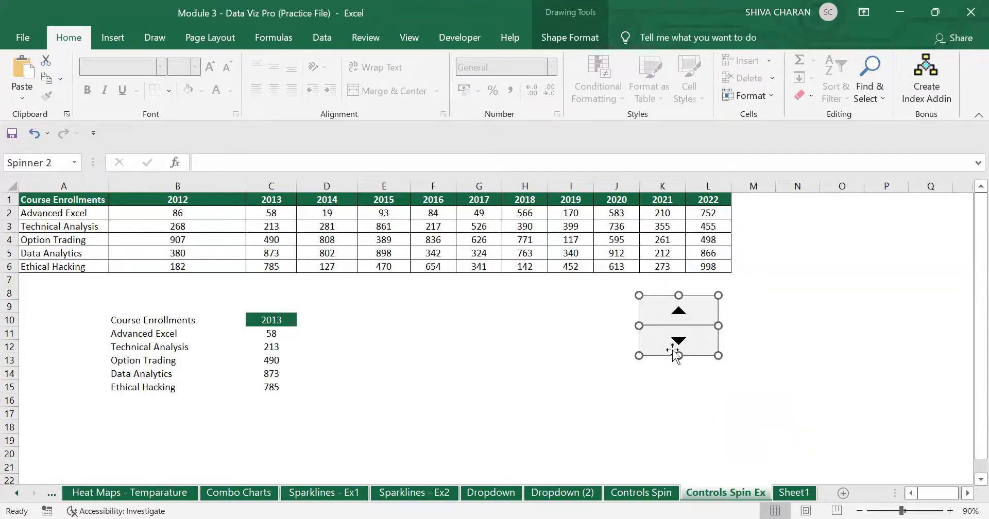
click(260, 320)
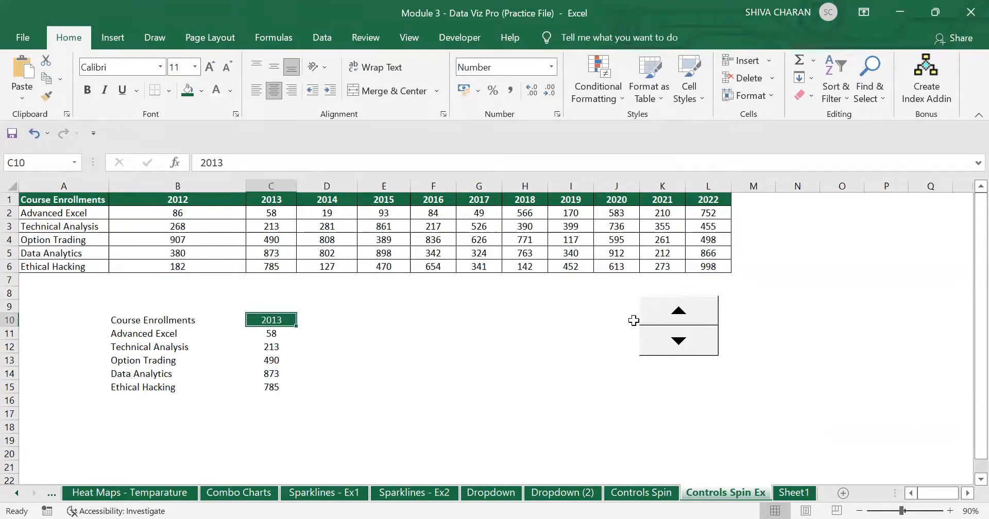
Step: Set the spin button's current value to 2013 in its format control settings
ctrl+click(681, 313)
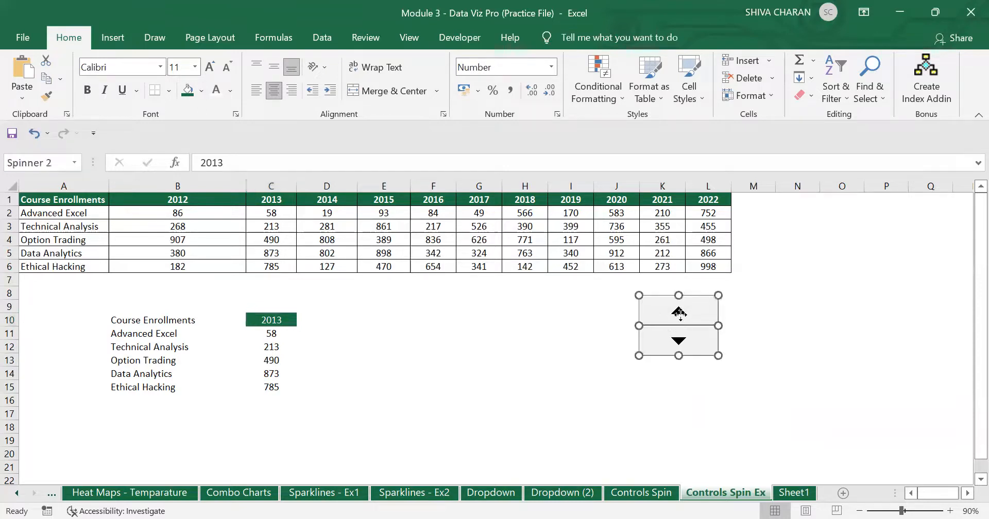
right_click(680, 314)
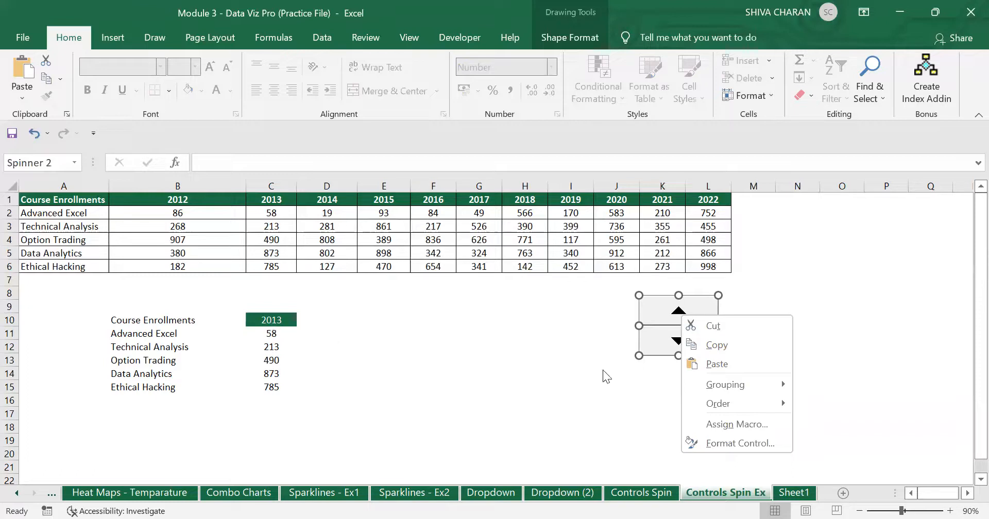
right_click(664, 307)
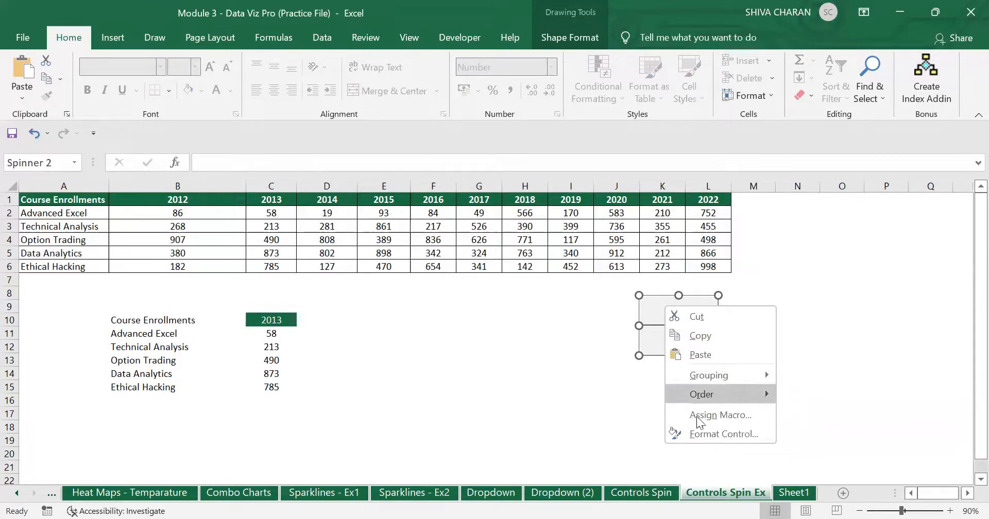
click(711, 435)
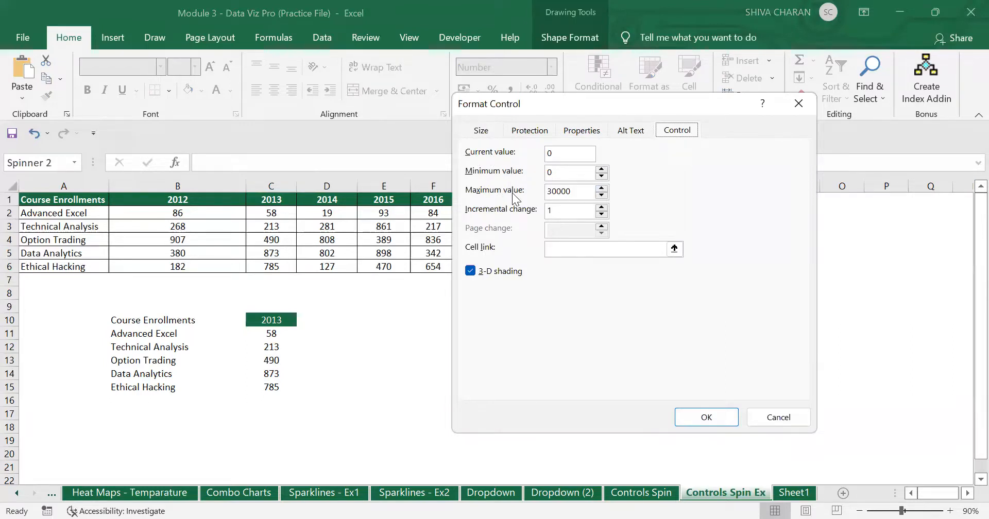
click(560, 151)
drag(577, 104, 503, 245)
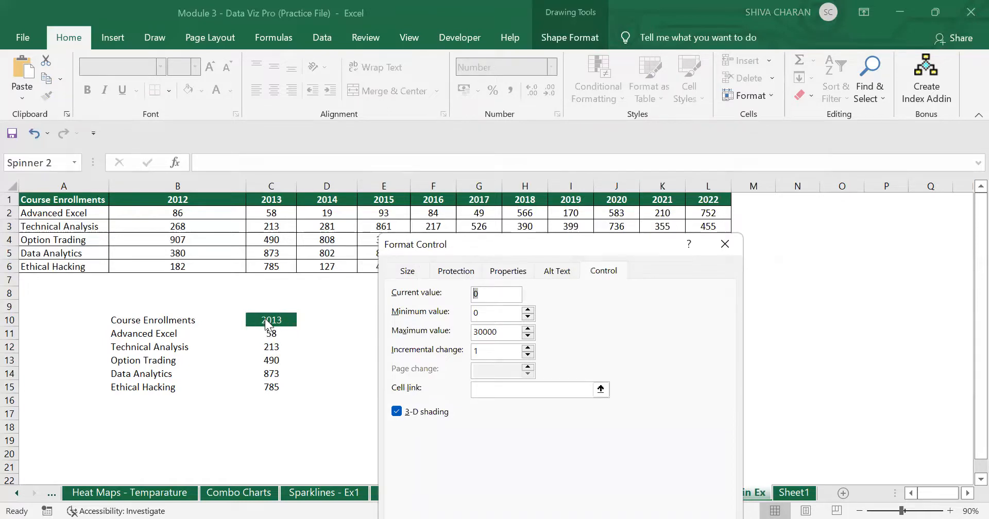
text(2)
text(013)
Step: Set the spin button's minimum value to 2012 and its maximum value to 2022
text(20)
text(12)
double_click(476, 332)
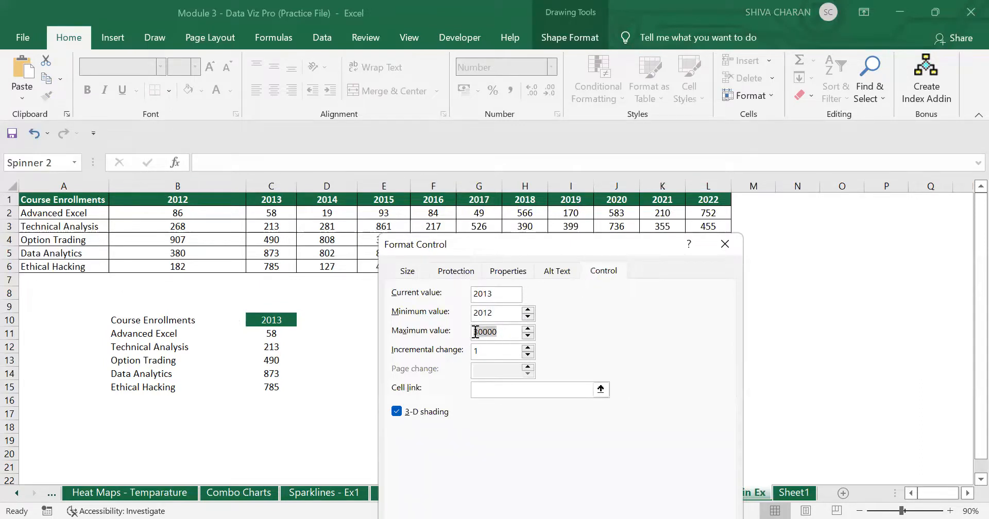
key(BackSpace)
text(2022)
Step: Set the spin button's incremental change to 1 and link it to cell $C$10
click(484, 352)
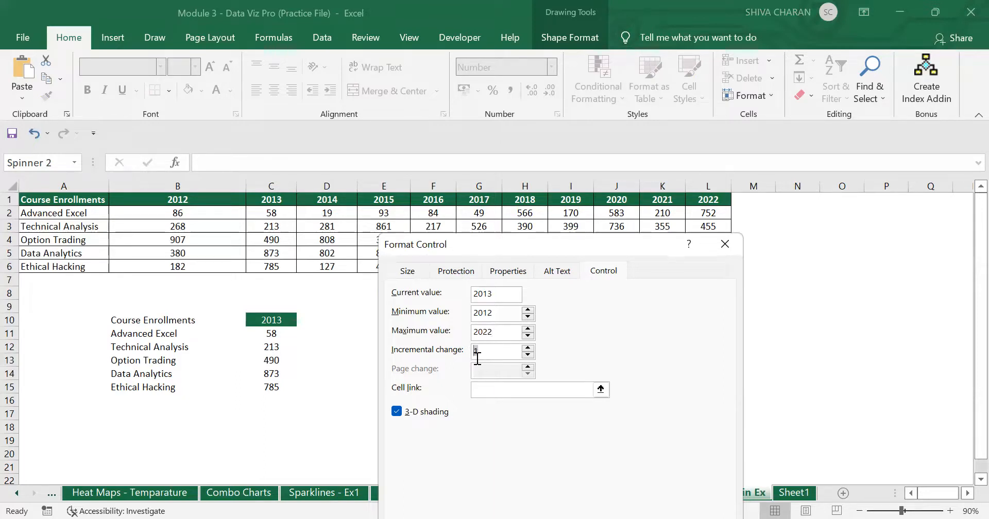
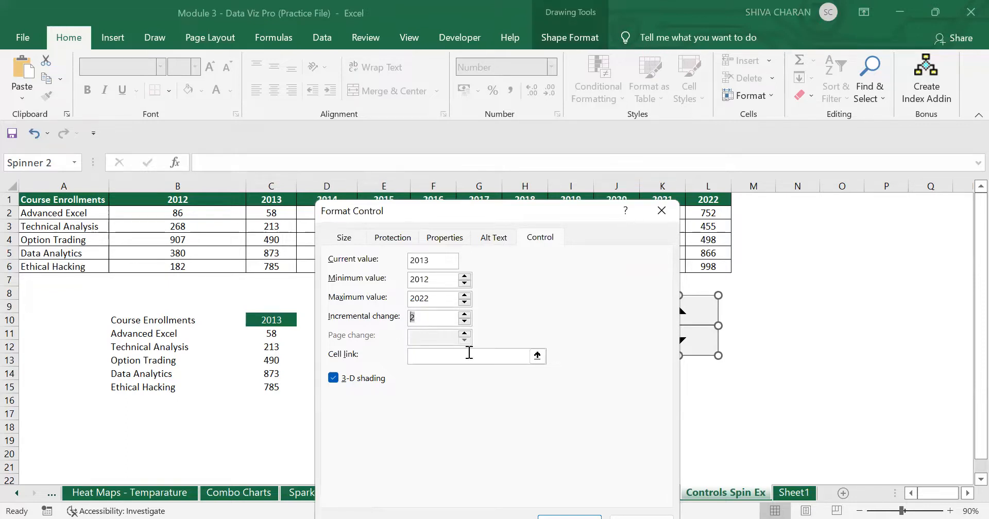
text(1)
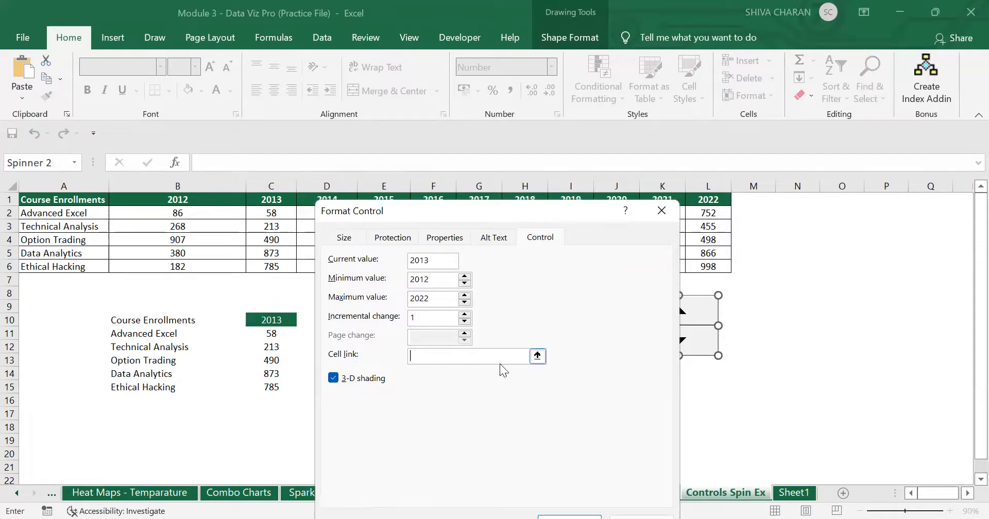
click(537, 356)
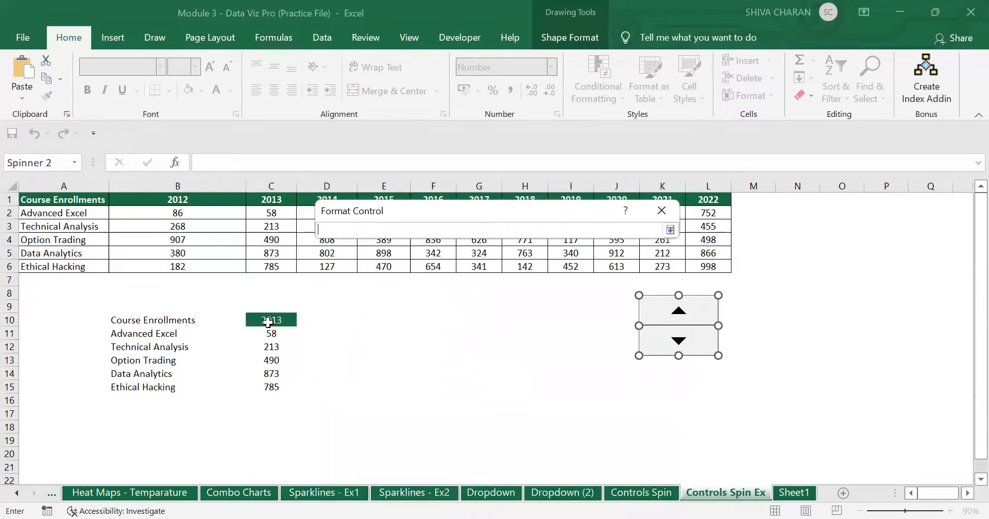
click(270, 319)
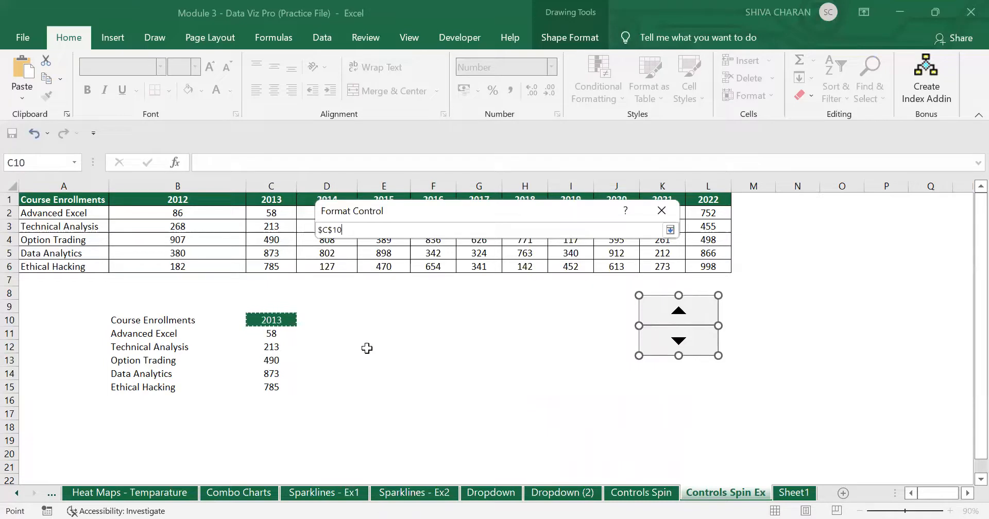
key(Return)
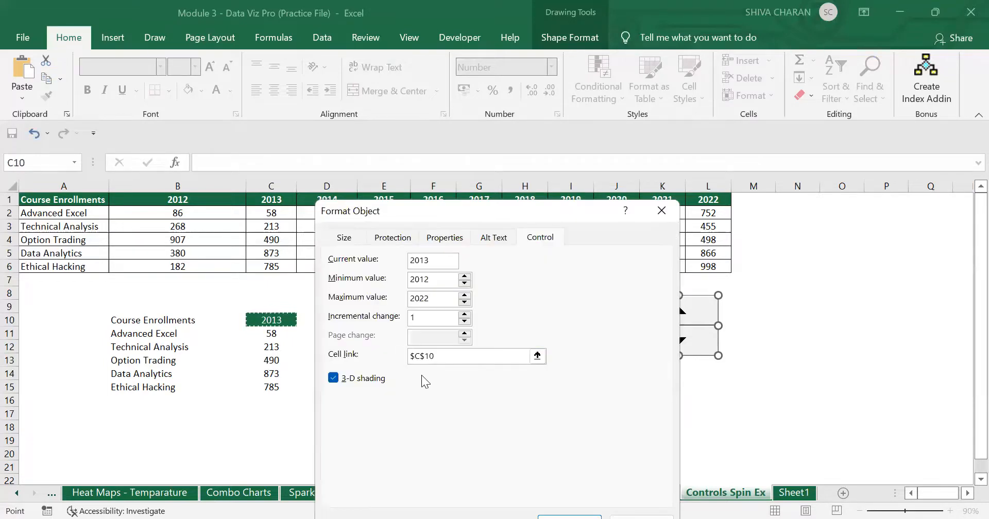
Step: Turn off 3-D shading for the spin button, apply the control settings and deselect it
click(334, 387)
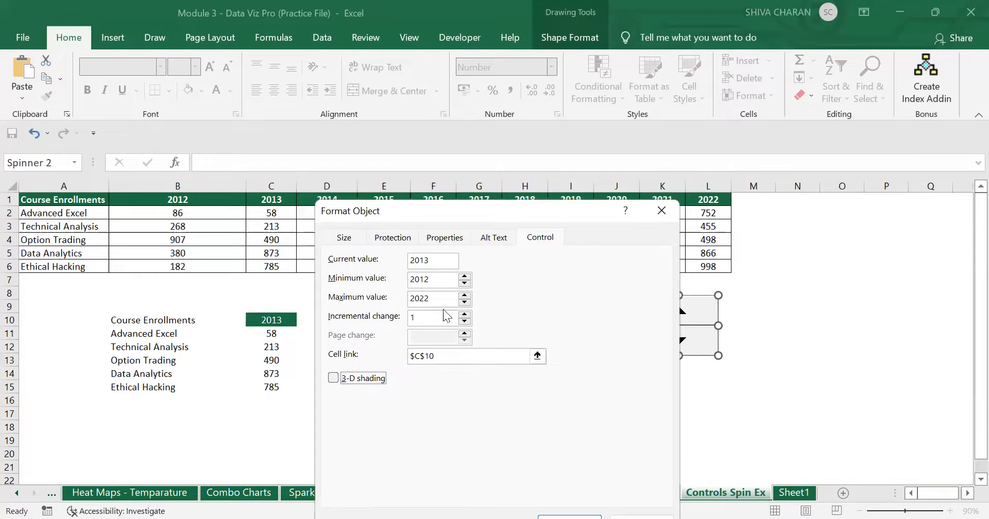
click(576, 517)
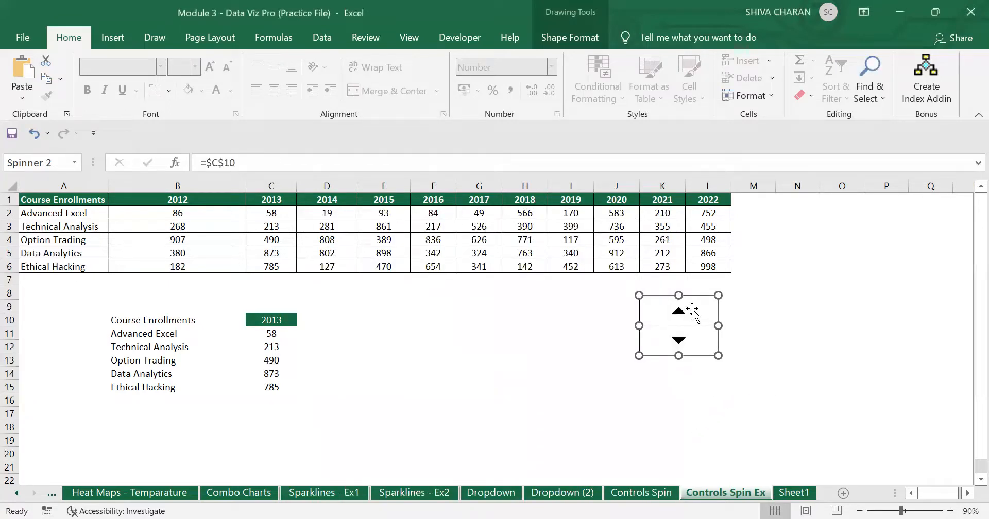
key(Escape)
Step: Raise the year in C10 to 2014 and 2015 with the spin button, examining the lookup results in C11:C15
click(693, 313)
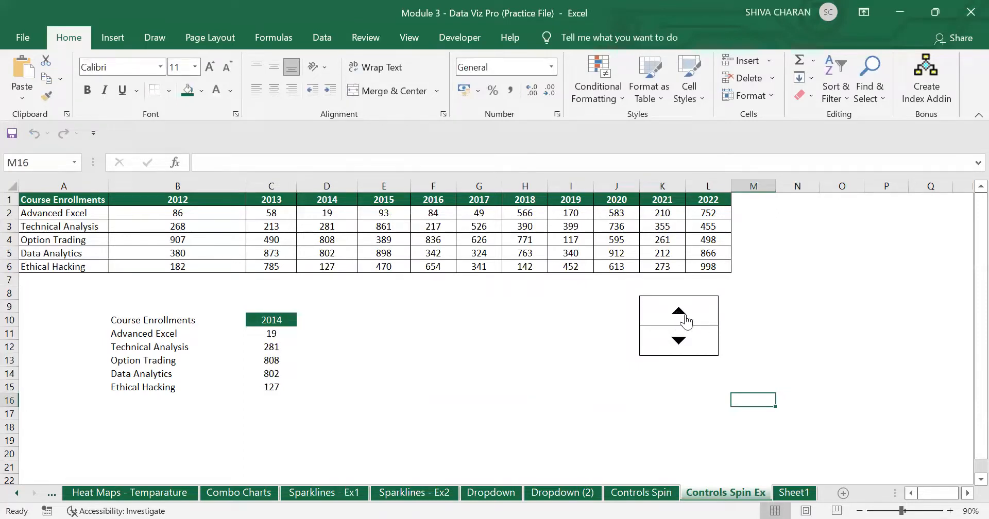
drag(280, 318, 292, 383)
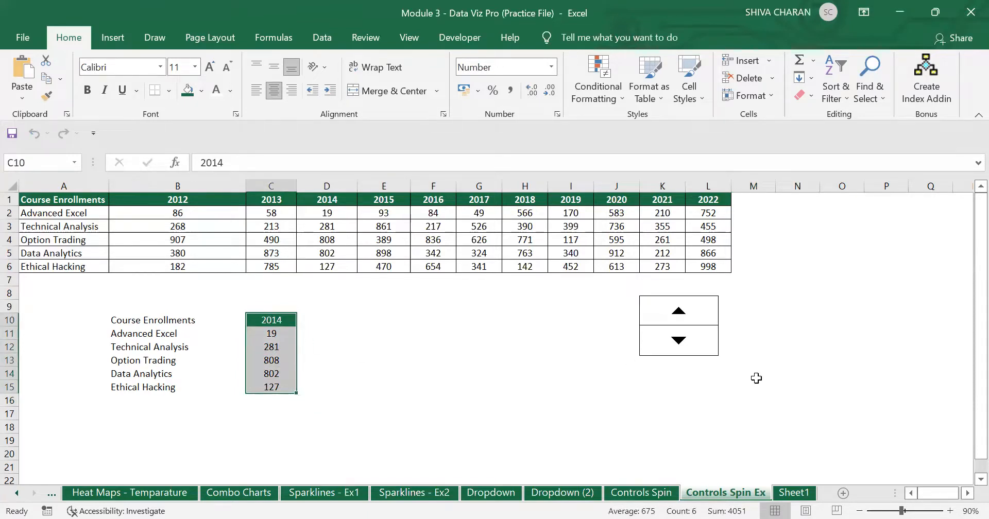
click(757, 378)
click(704, 314)
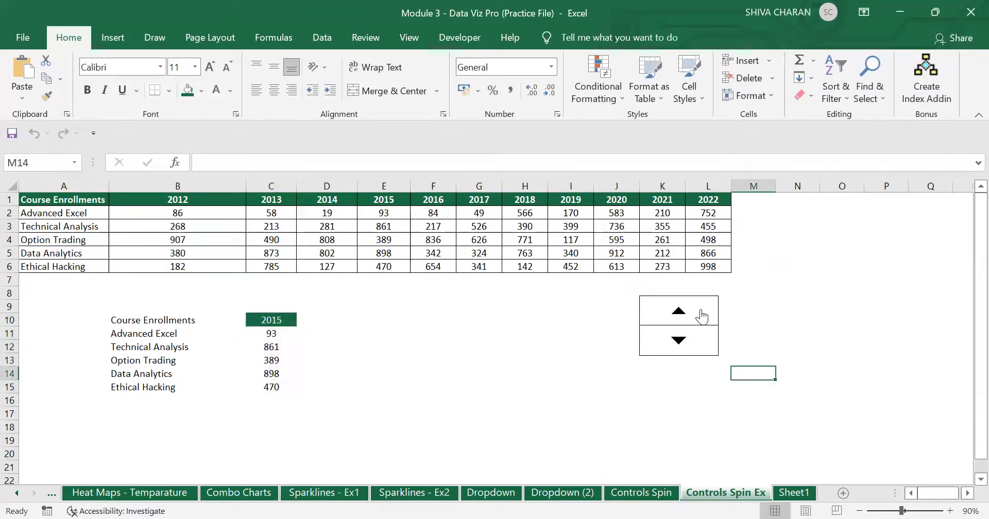
click(272, 320)
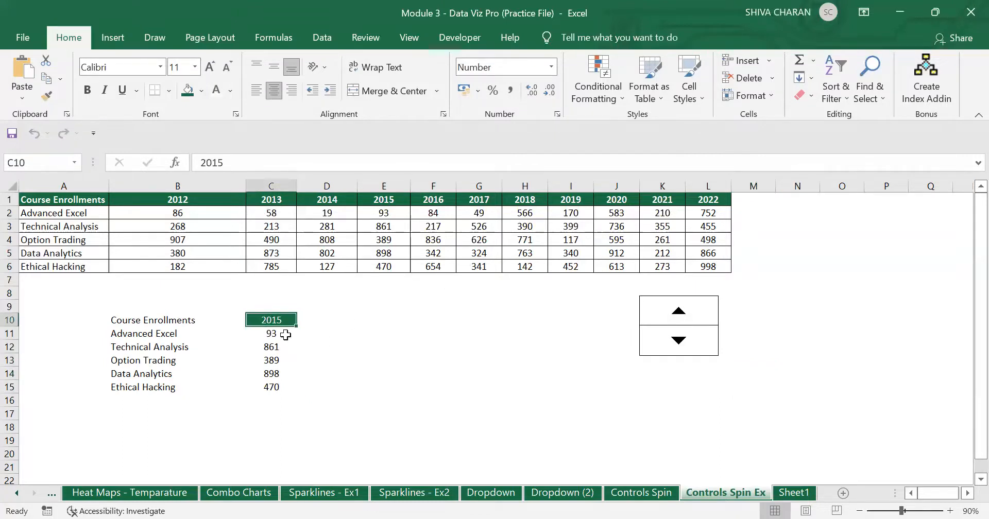
drag(286, 335, 287, 386)
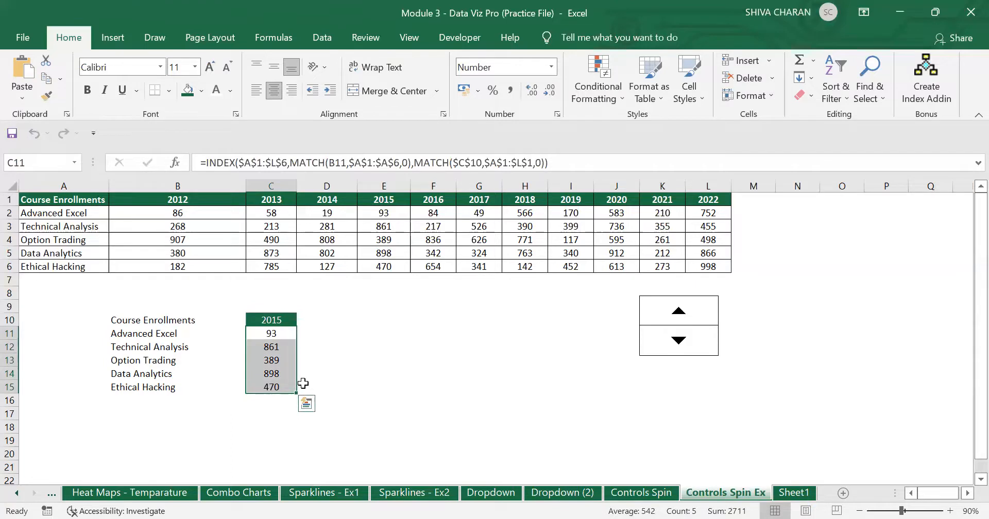
click(272, 321)
Step: Raise the year in C10 one step at a time to 2022 with the spin button
click(715, 315)
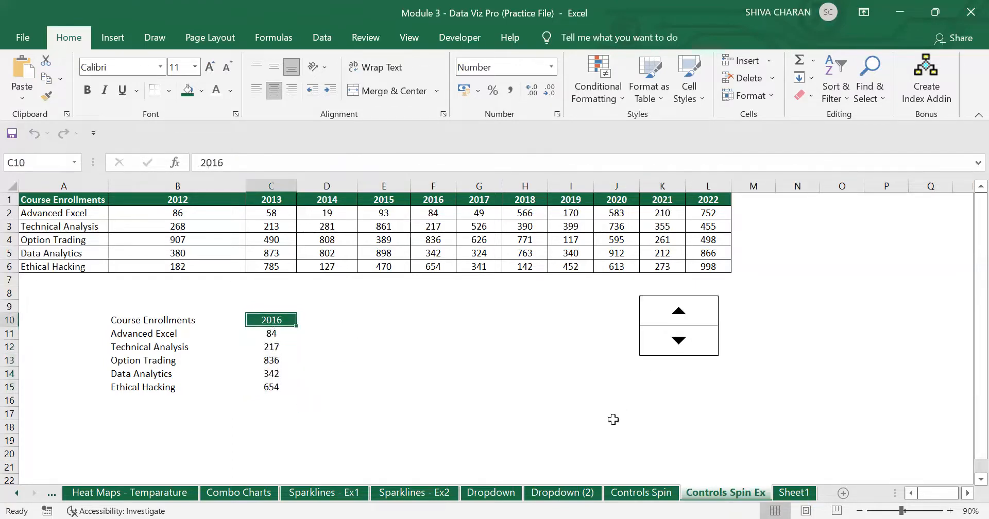
click(515, 444)
click(709, 309)
click(708, 309)
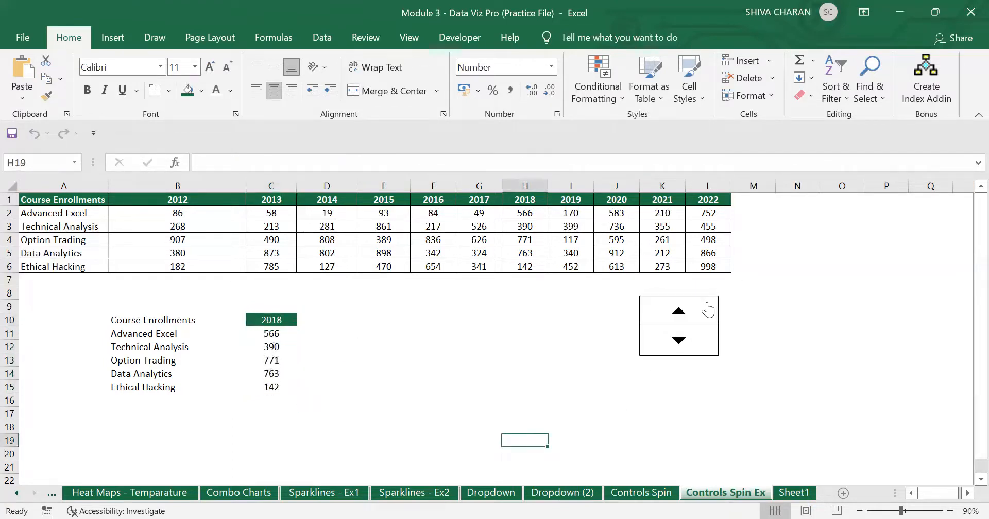
click(708, 308)
click(708, 309)
click(707, 309)
click(708, 308)
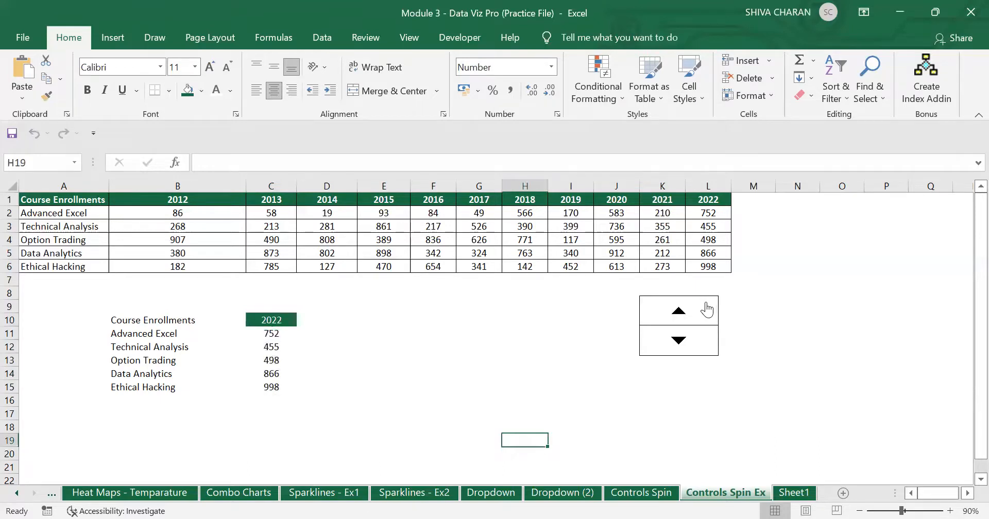
Step: Lower the year in C10 with the spin button to its 2012 minimum and try going below that limit
click(702, 345)
click(703, 346)
click(702, 346)
click(703, 345)
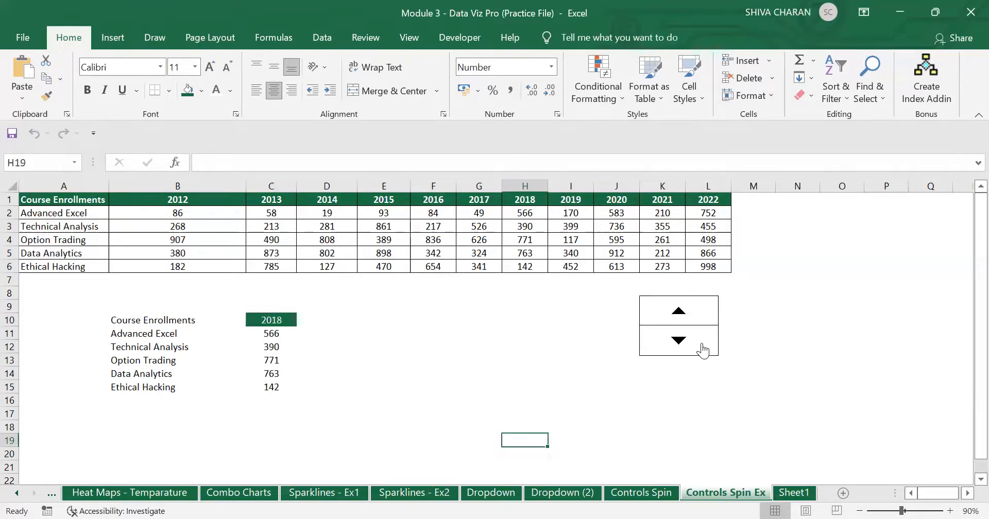
click(702, 345)
click(702, 345)
click(702, 346)
click(702, 345)
click(702, 346)
click(702, 346)
click(691, 351)
click(691, 351)
Step: Bring the year in C10 back up to 2022 with the spin button and try going past that limit
click(708, 309)
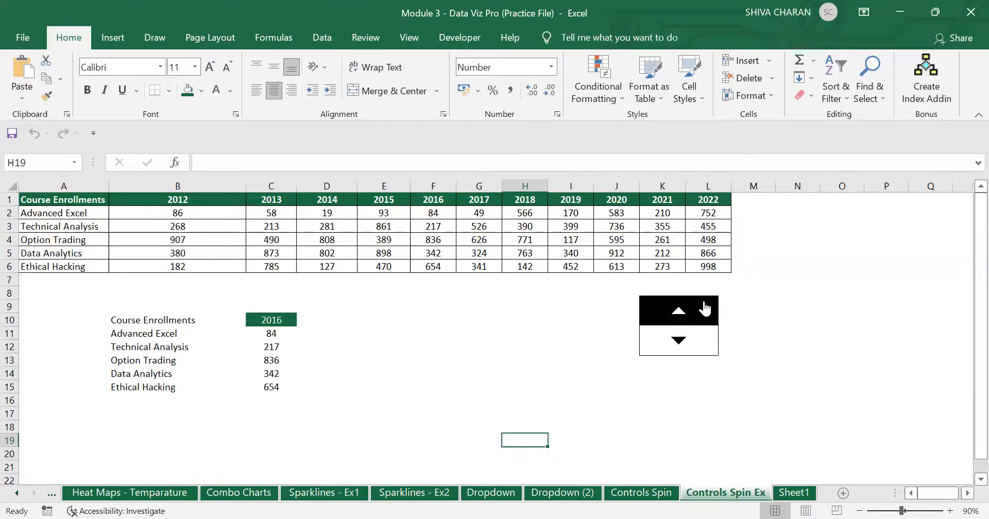
triple_click(705, 308)
click(706, 308)
click(703, 308)
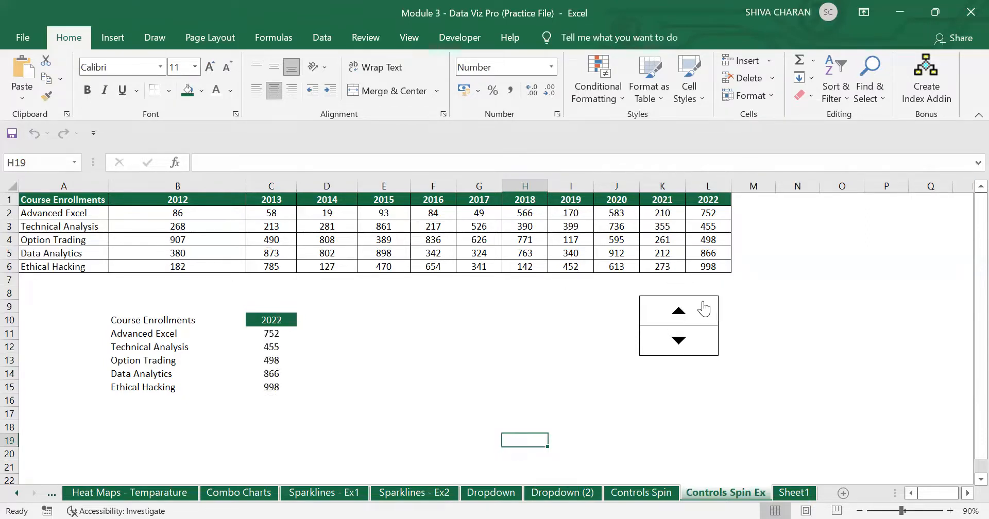
click(702, 307)
Step: Check the first and last year headers, B1 and L1, against the spin button's limits
click(205, 196)
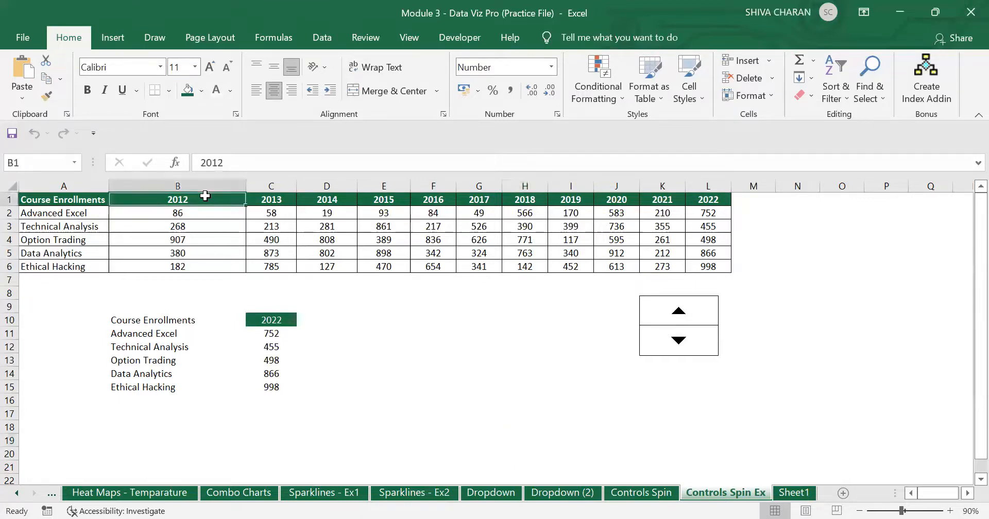
click(711, 199)
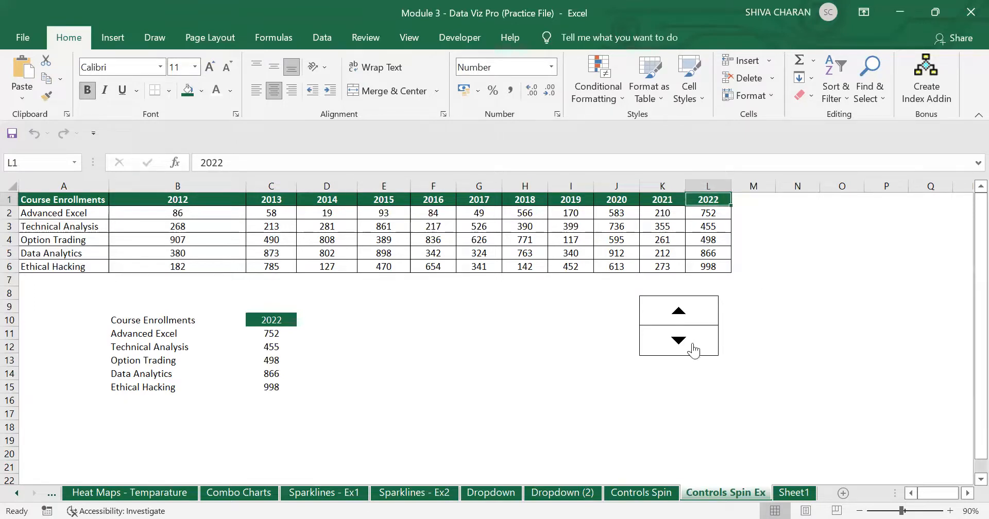
click(698, 401)
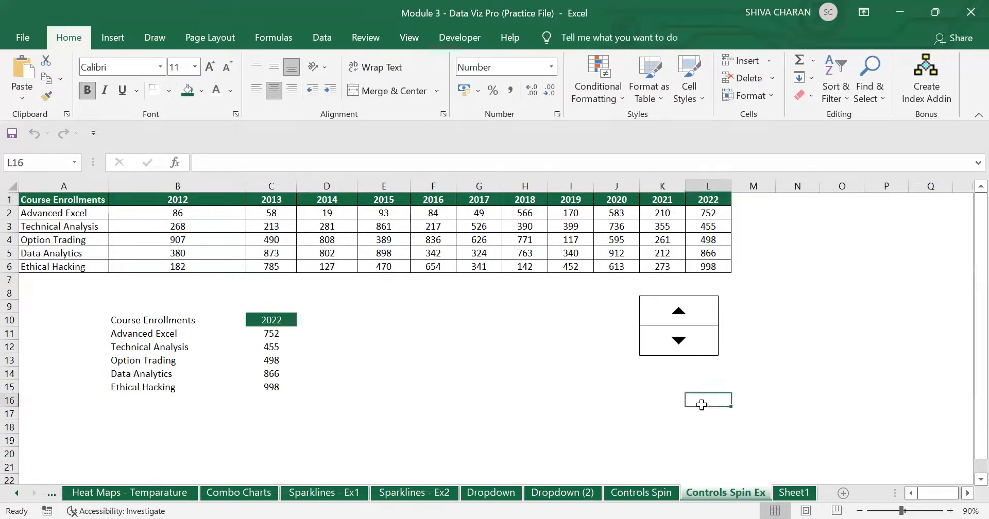
Step: Lower the year in C10 to 2020 with the spin button
click(692, 322)
click(696, 350)
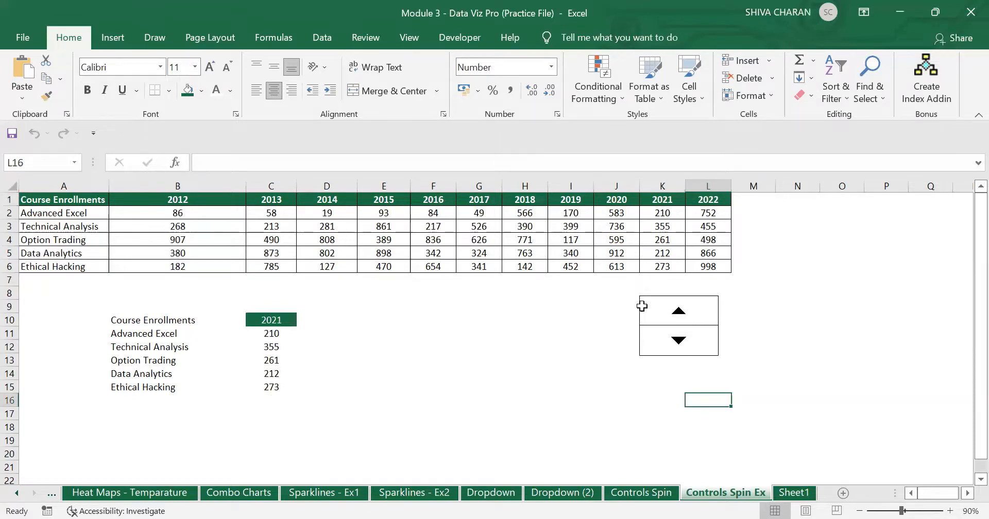
click(679, 343)
click(809, 376)
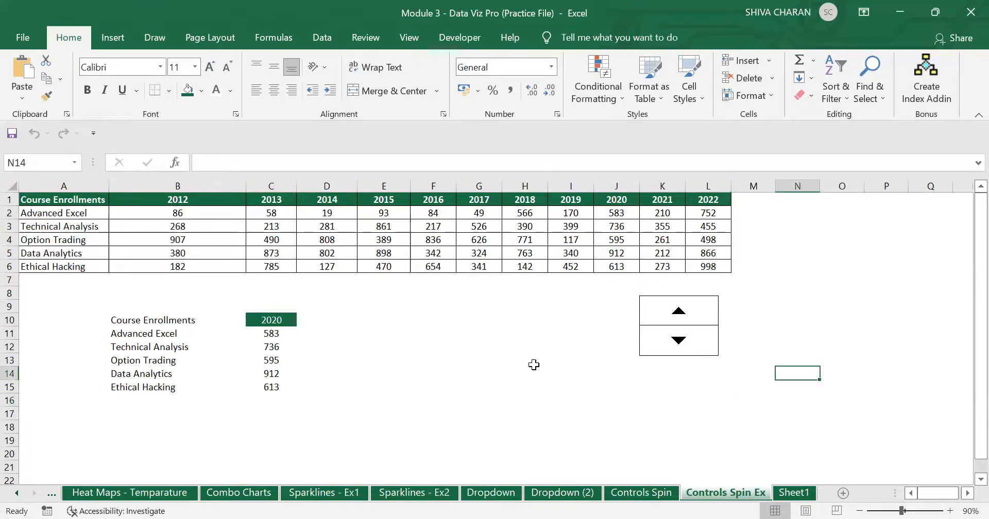
Step: Delete the empty row 7 between the enrollment data and the lookup table
click(9, 279)
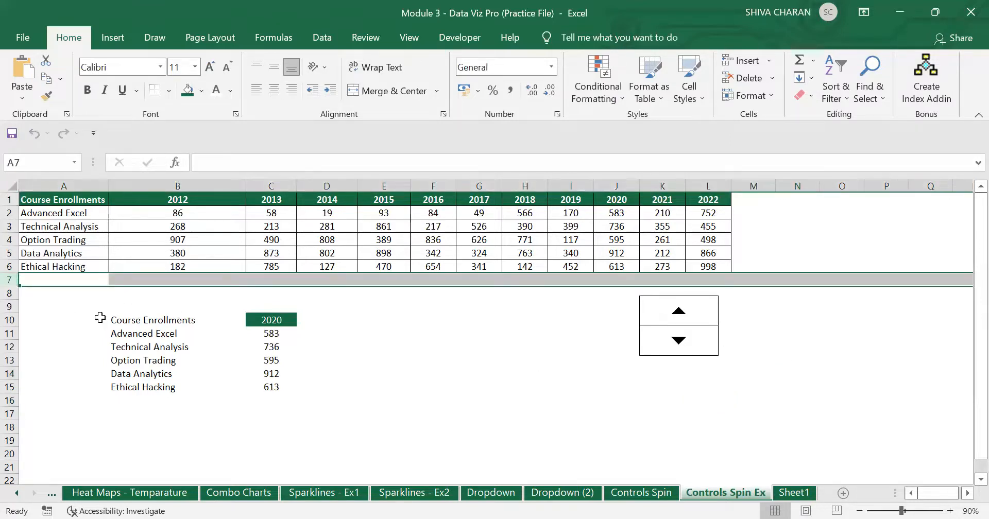
key(ctrl+minus)
click(444, 409)
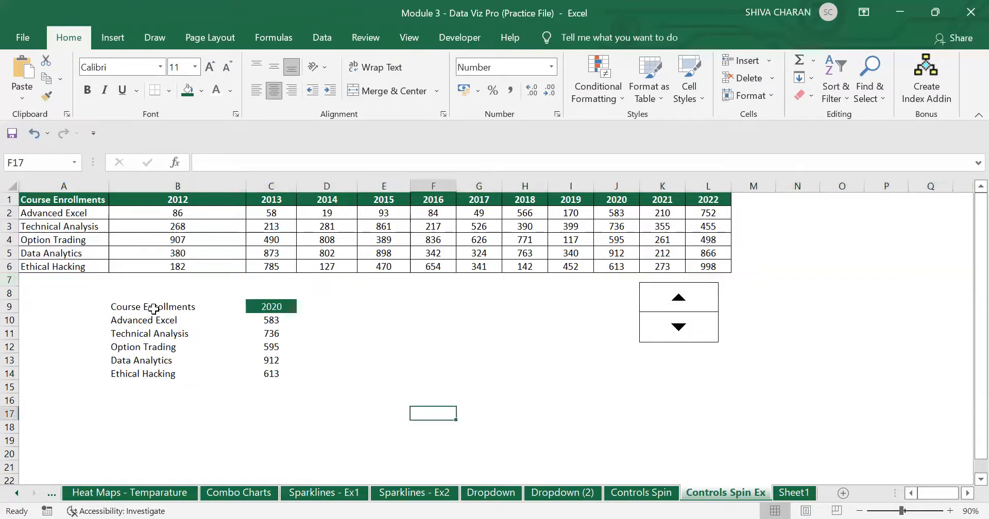
Step: Make the Course Enrollments label in B9 bold
drag(152, 306, 195, 370)
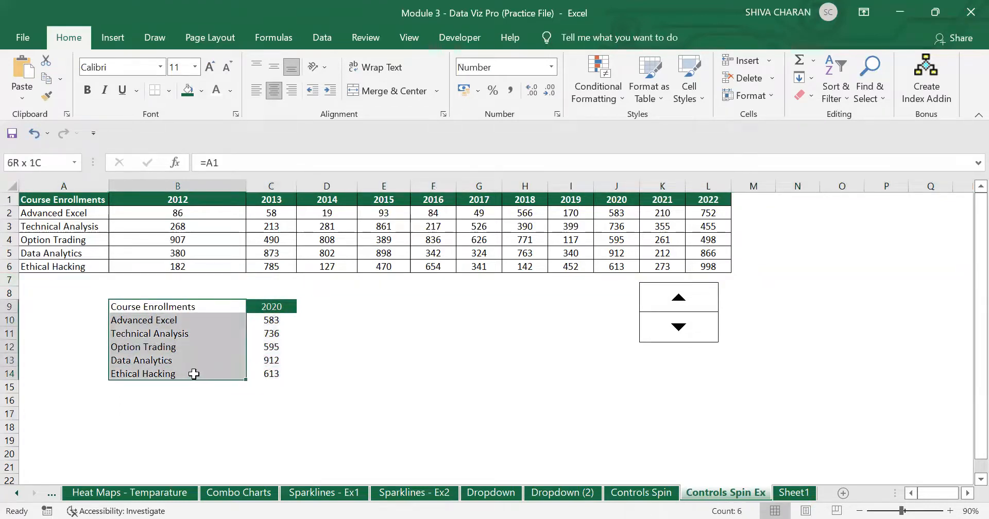
click(343, 386)
click(204, 309)
key(ctrl+b)
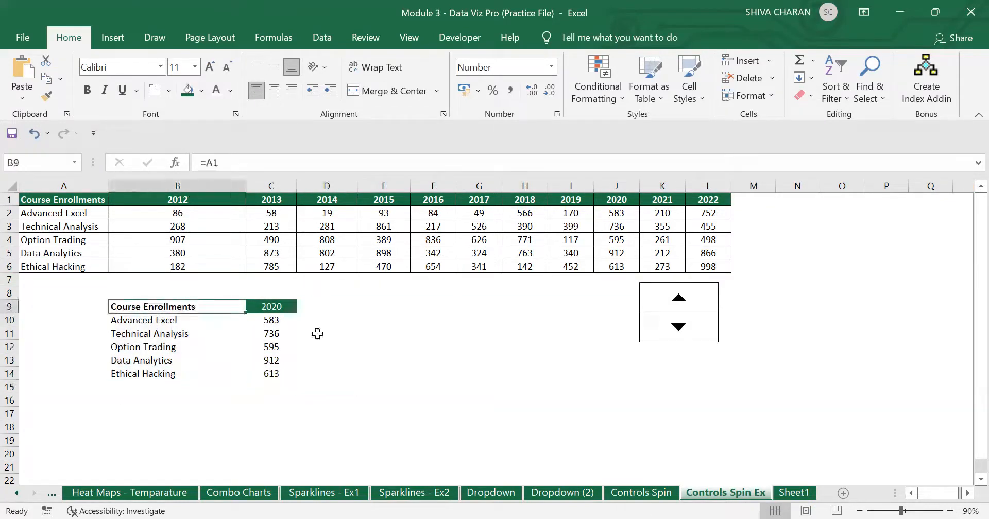
click(342, 412)
Step: Insert a 2-D clustered column chart from B10:C14 and place it between the lookup table and the spin button
drag(174, 319, 289, 375)
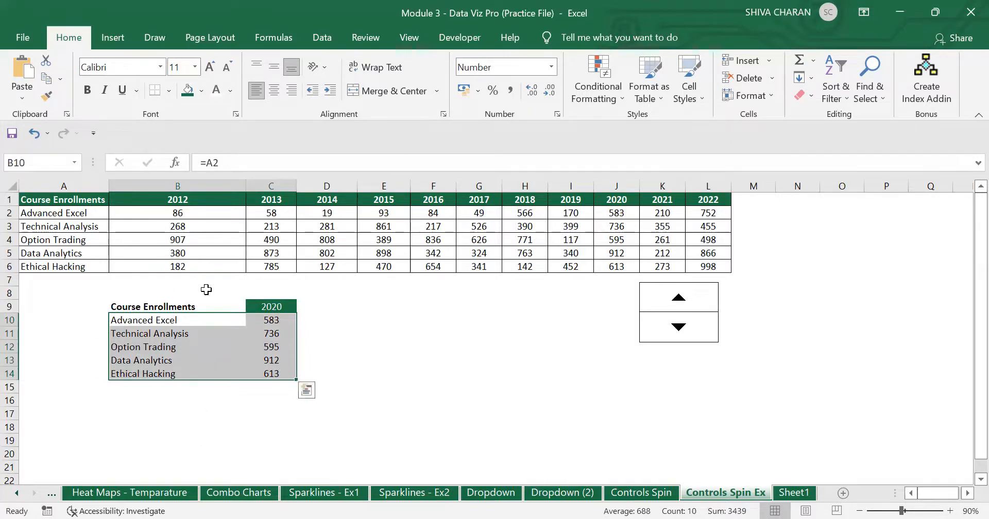
drag(84, 202, 711, 255)
drag(185, 316, 289, 370)
click(121, 40)
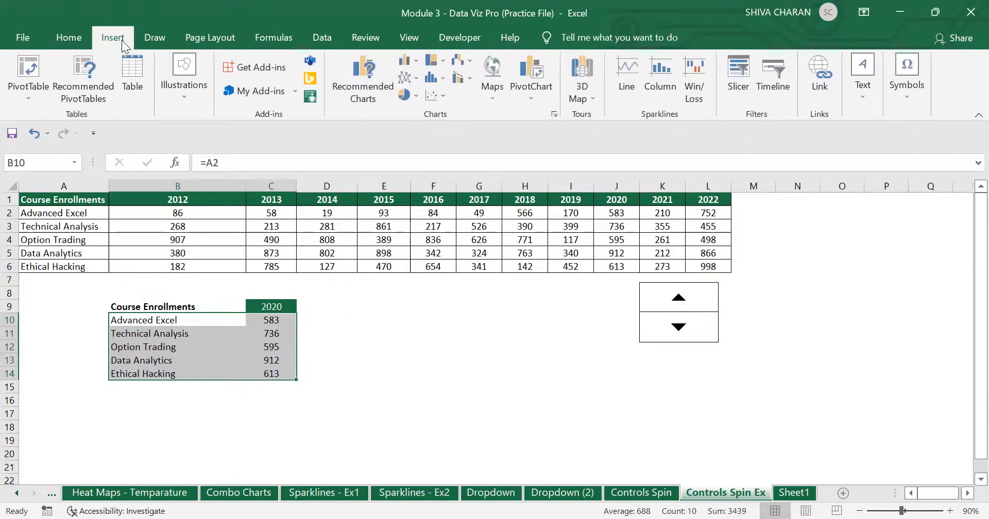
click(405, 60)
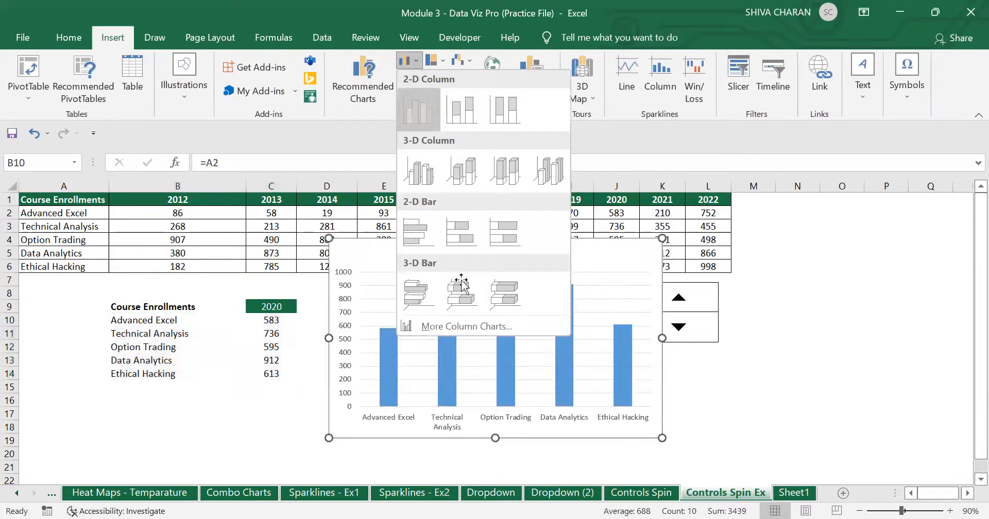
click(426, 119)
drag(565, 261, 537, 294)
click(792, 397)
Step: Test the chart by raising the year in C9 to 2022 with the spin button and lowering it to 2018
click(705, 304)
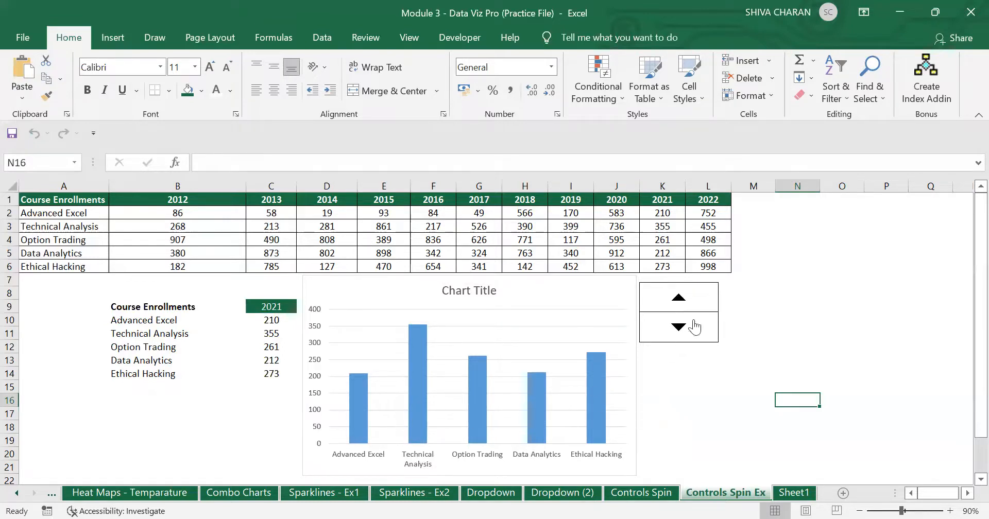
click(697, 301)
click(701, 334)
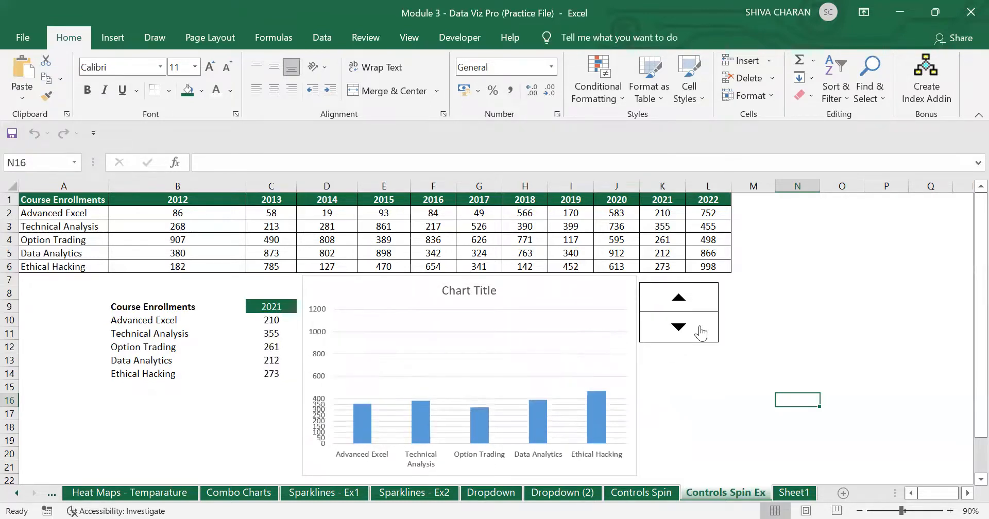
click(701, 334)
click(701, 336)
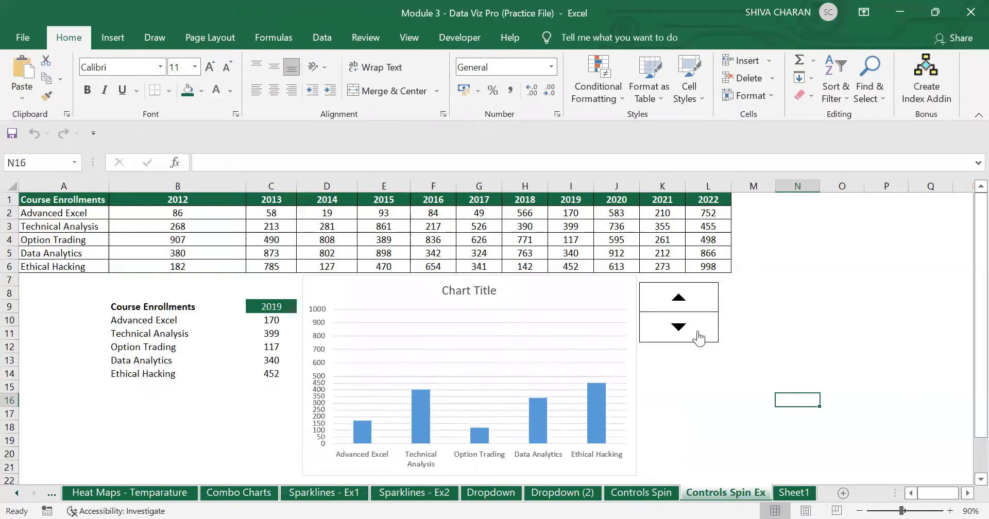
click(699, 334)
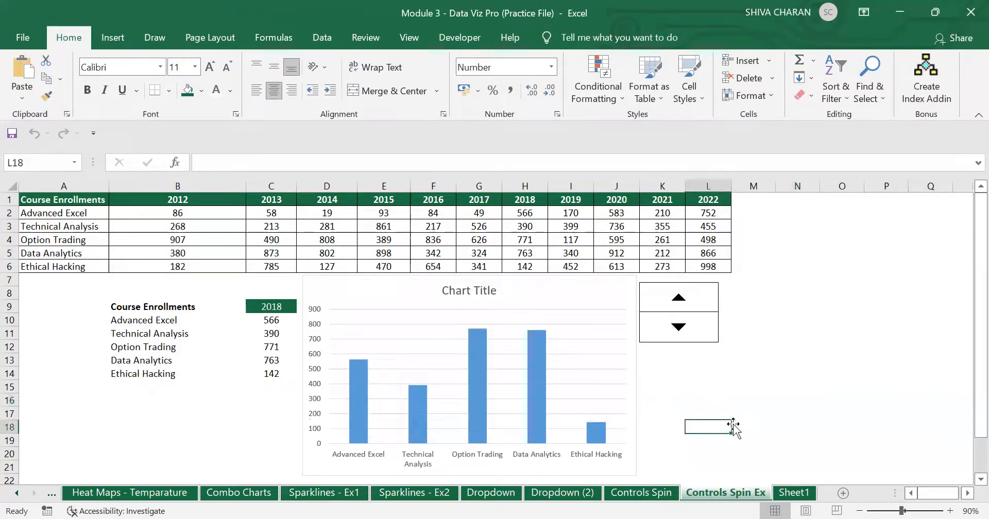
Step: Raise the year in C9 to 2021 with the spin button while checking whether the chart title follows
click(473, 286)
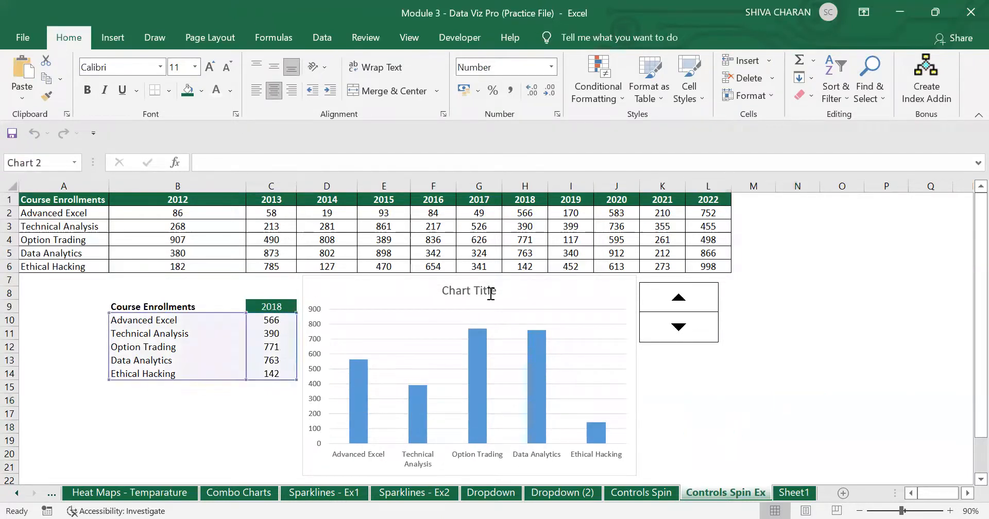
click(796, 426)
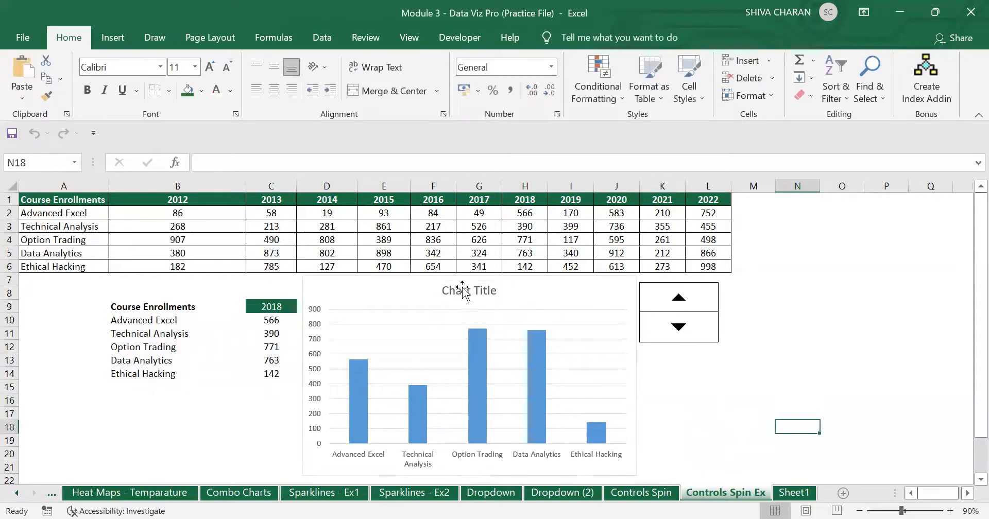
click(695, 306)
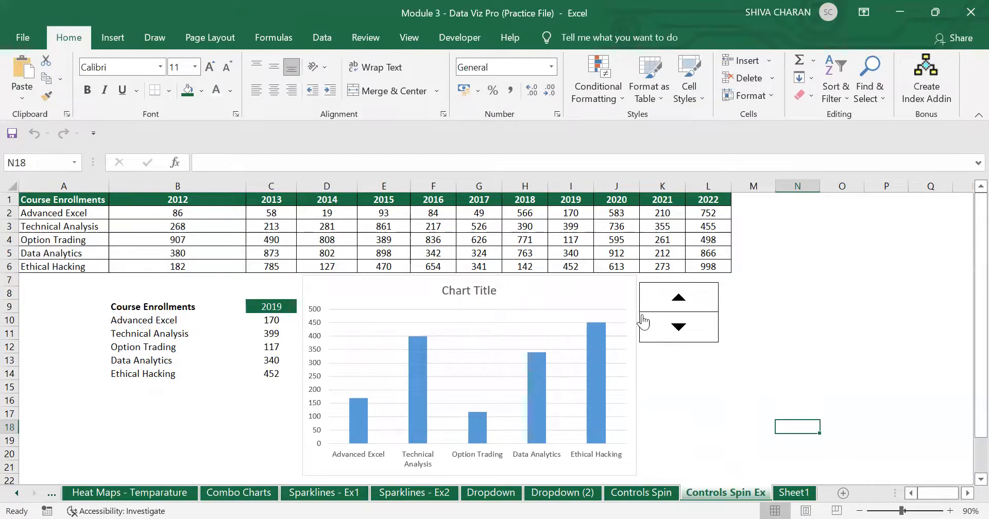
click(680, 306)
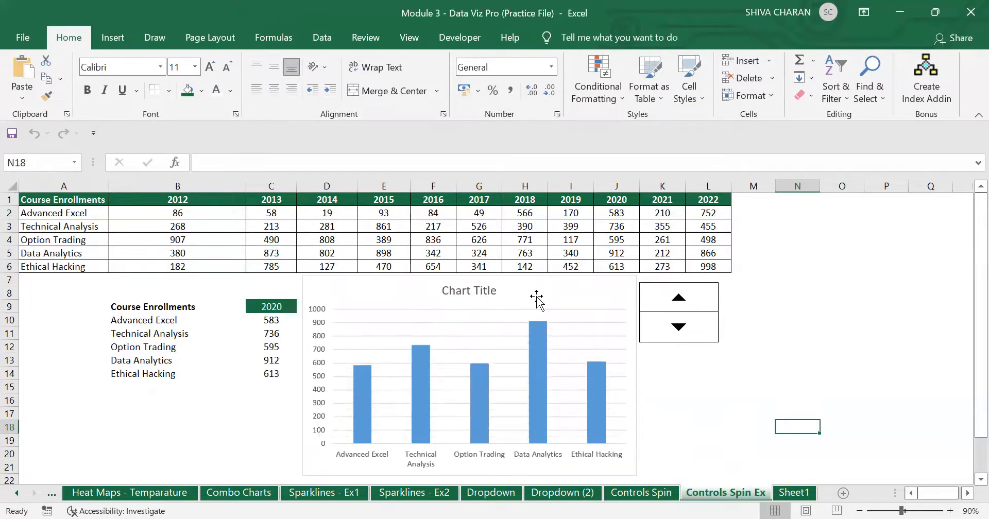
click(688, 306)
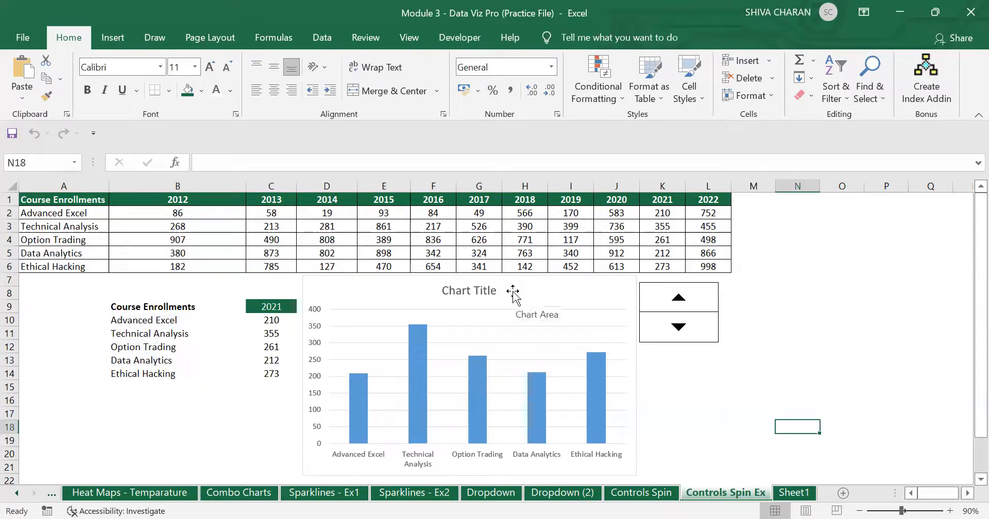
Step: Review the & formula topic in E8 on Sheet1 and return to the Controls Spin Ex sheet with B17 selected
click(120, 409)
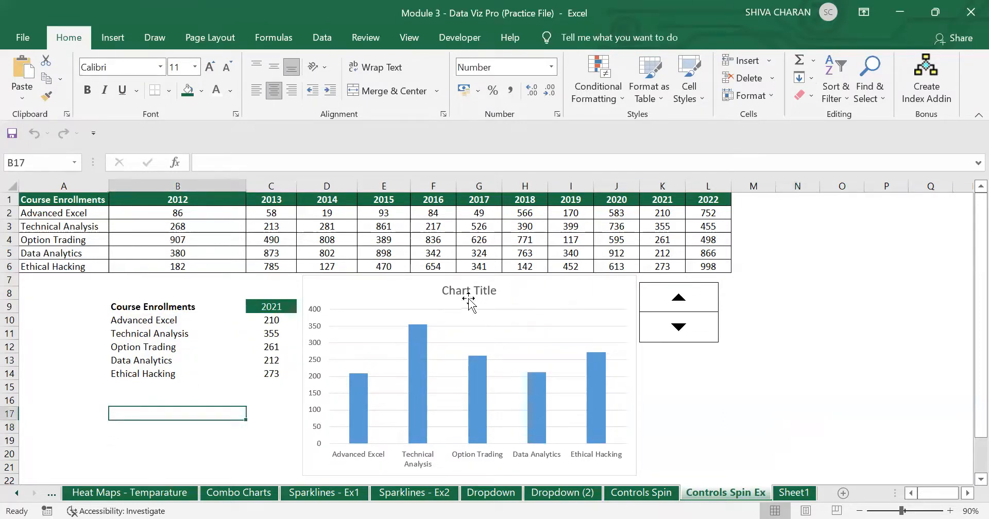
click(794, 494)
click(281, 351)
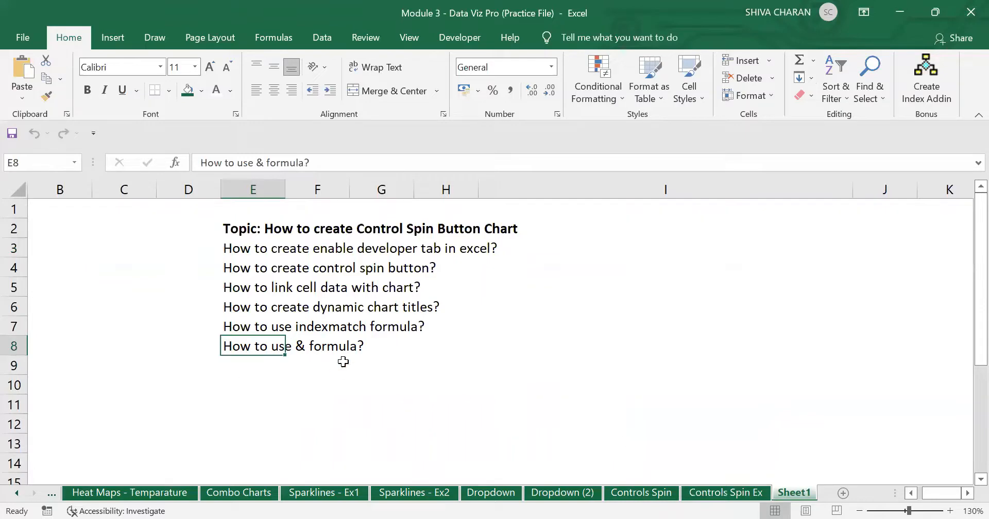
click(726, 494)
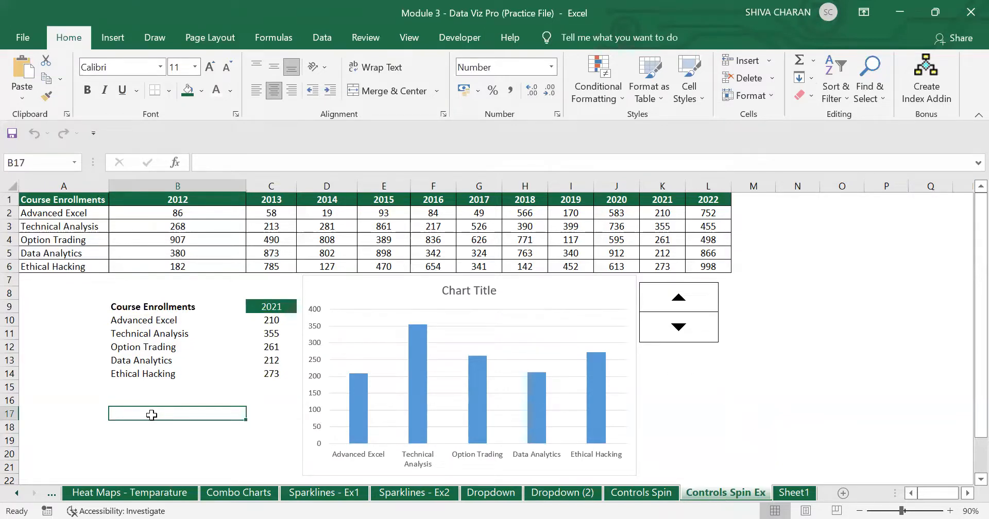
Step: Enter the formula ="Student Enrollment for Year "&C9 in B17 as the dynamic title text
text(="S)
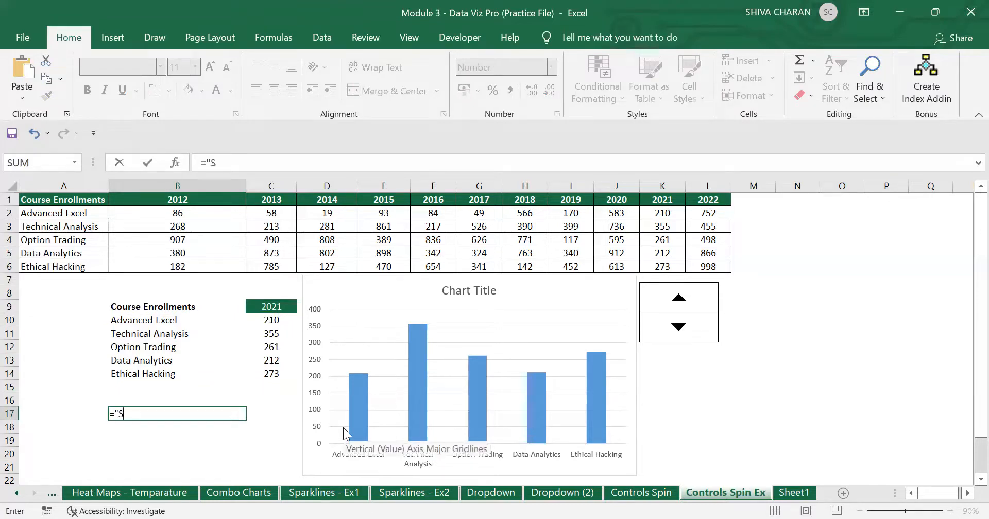
text(dent Enrollem)
key(BackSpace)
key(BackSpace)
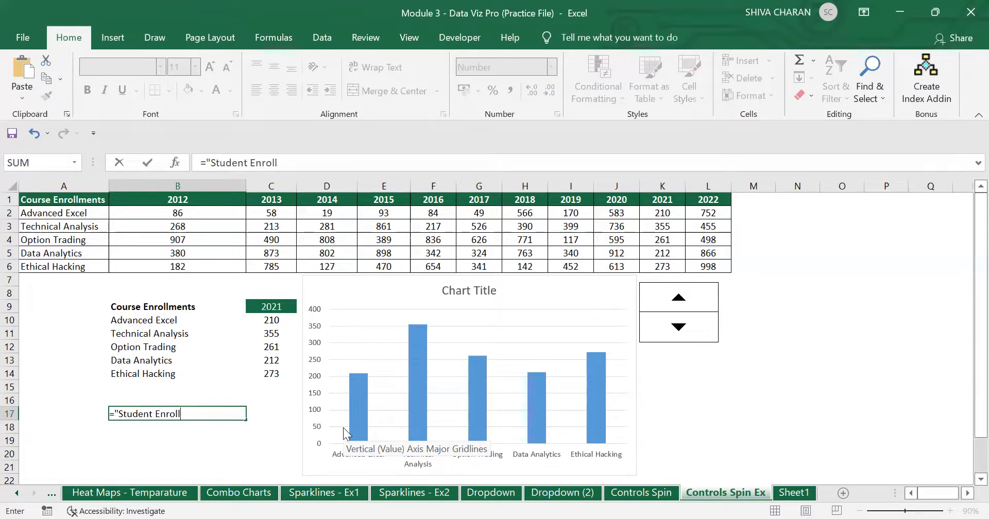
text(ment for Ye)
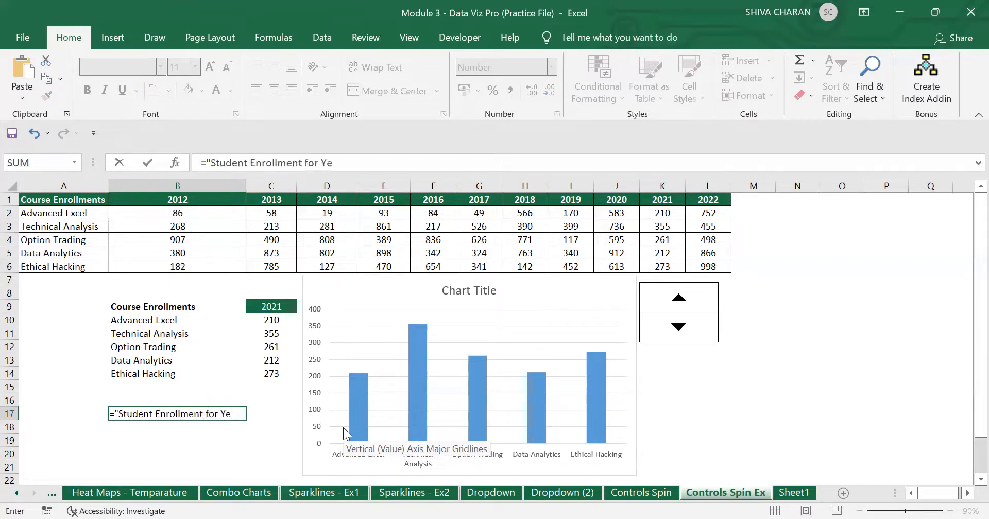
text(ar ")
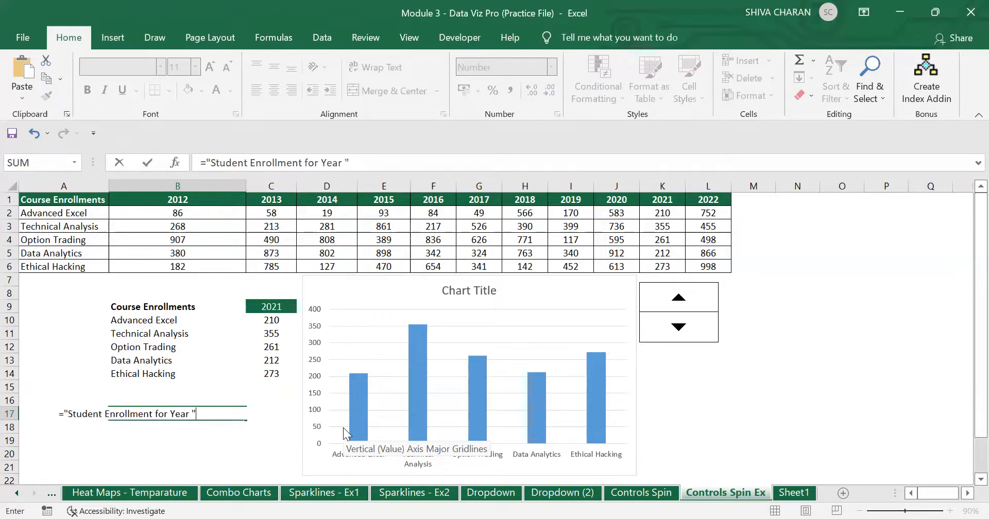
text(&)
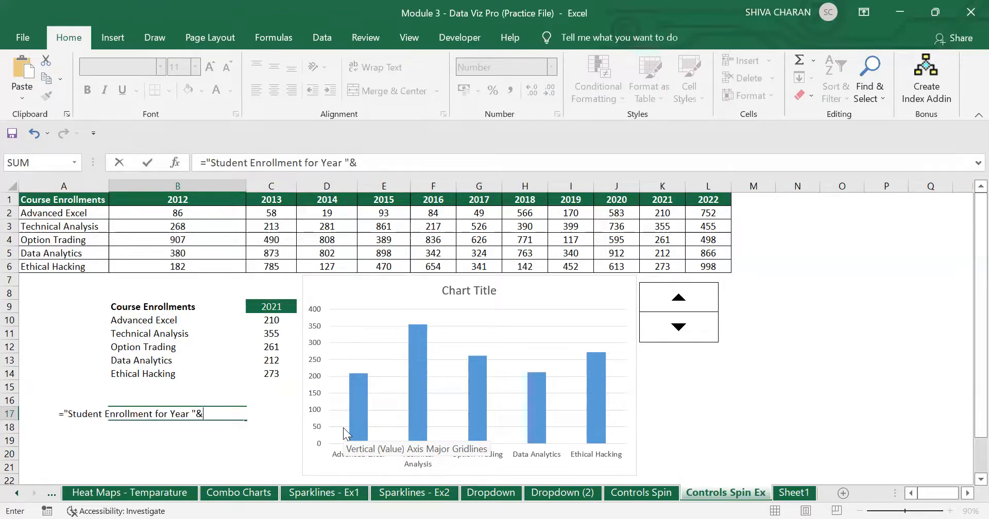
click(267, 307)
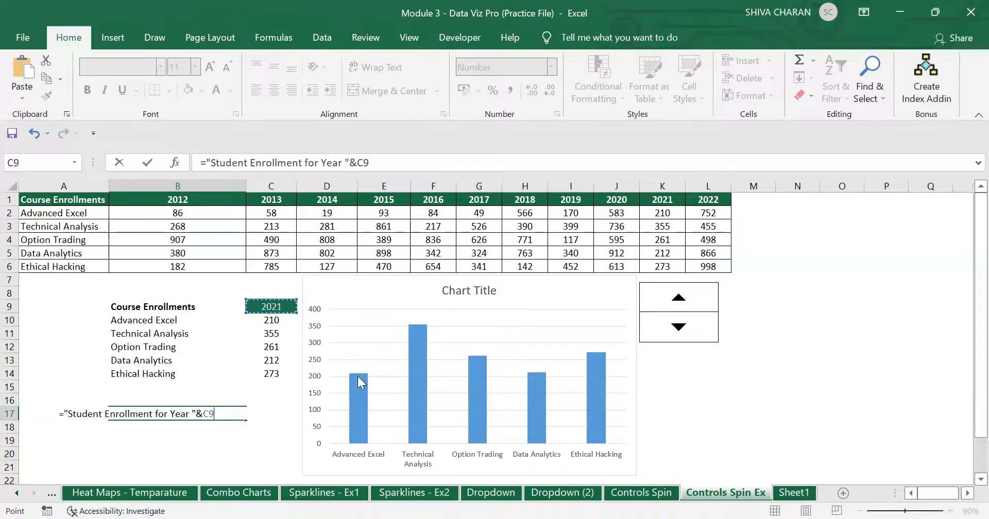
mouse_move(358, 378)
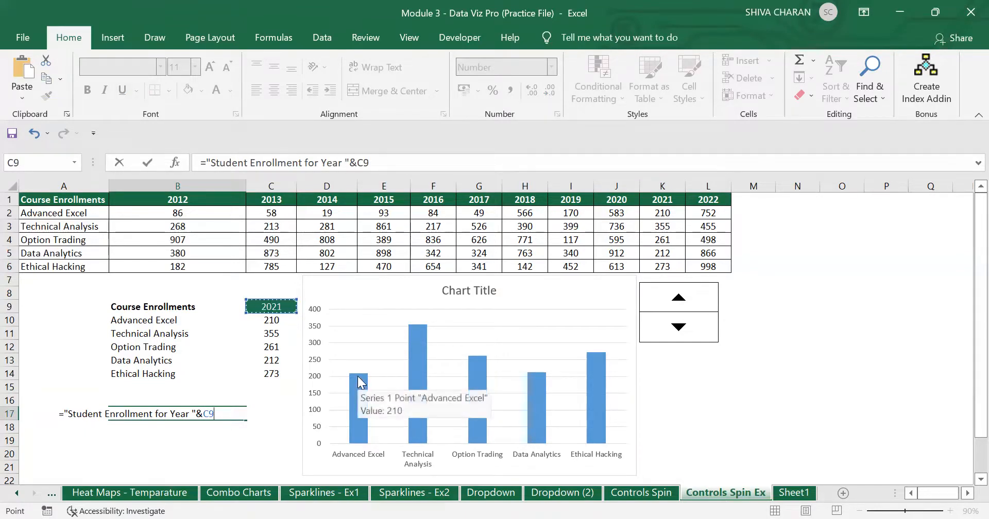
key(Return)
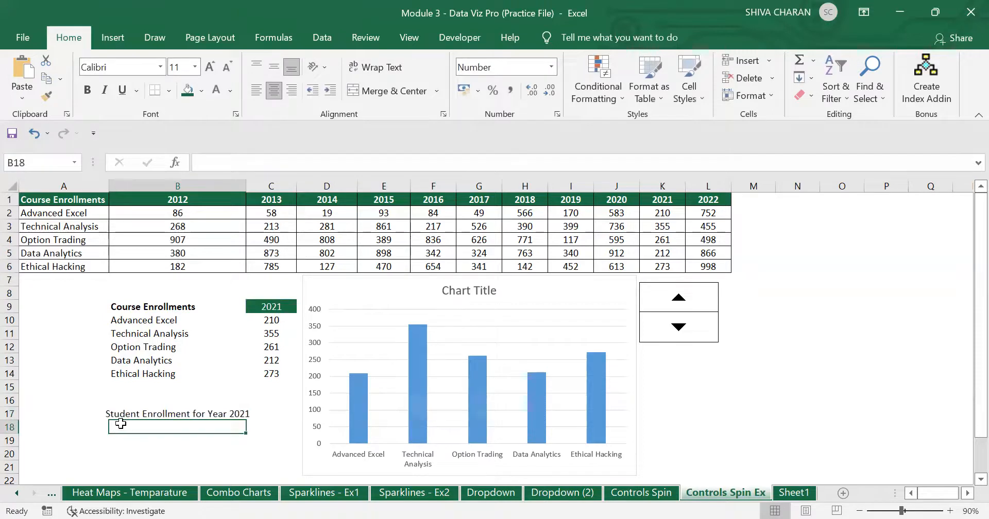
Step: Examine the parts of the title formula in B17: the equals sign, the quoted text, the & operator and the C9 reference
click(105, 413)
click(131, 413)
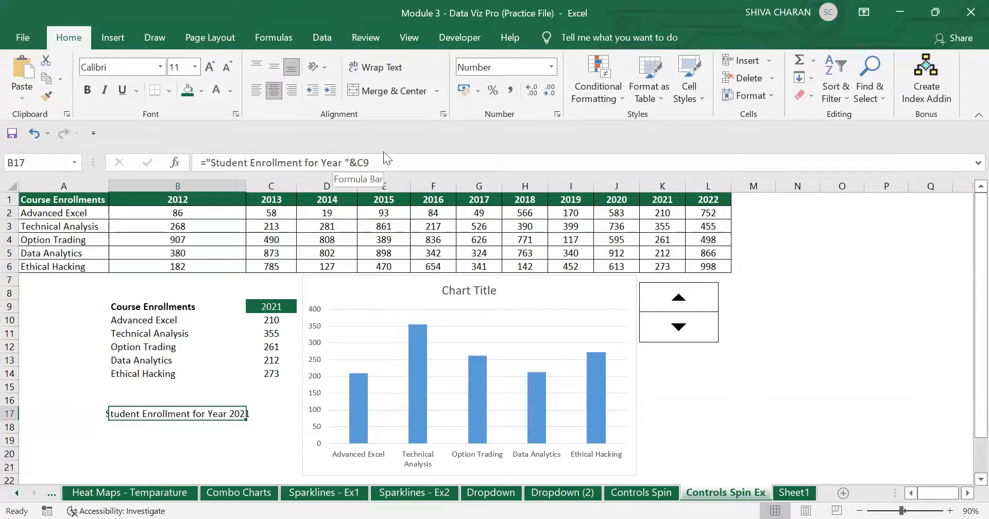
click(354, 163)
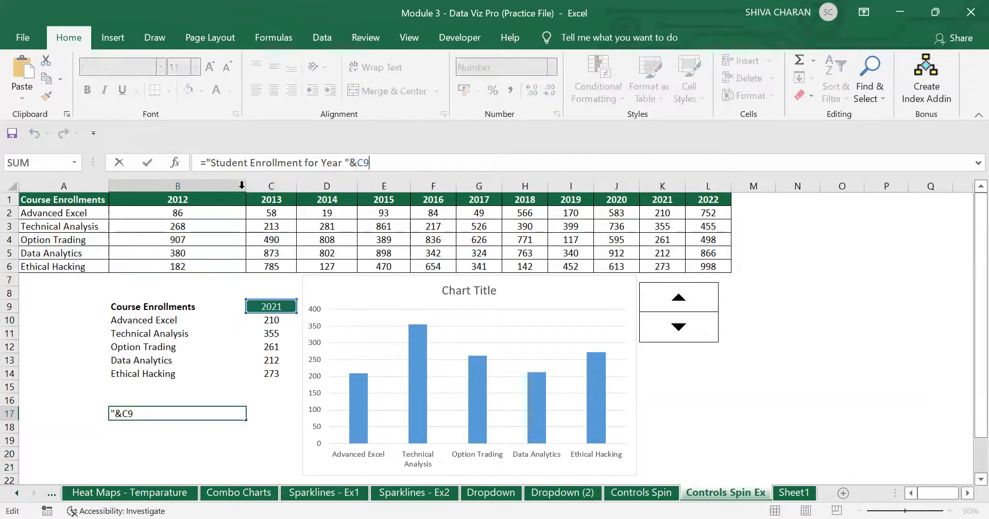
click(209, 162)
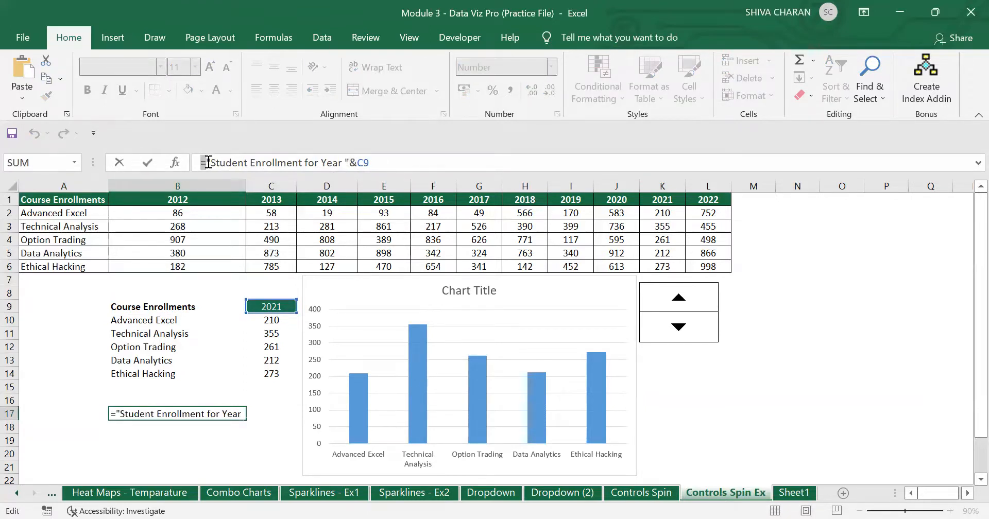
click(210, 162)
drag(222, 162, 344, 160)
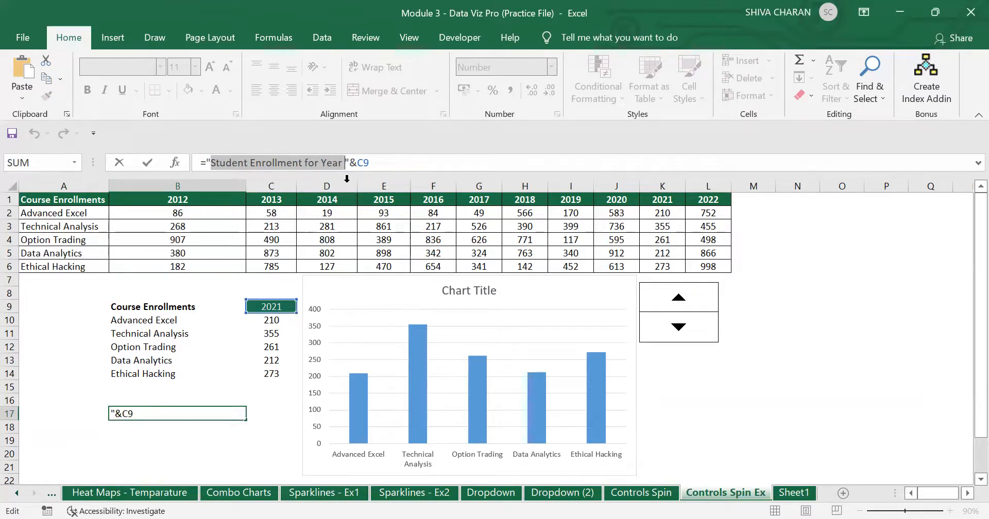
drag(350, 162, 357, 162)
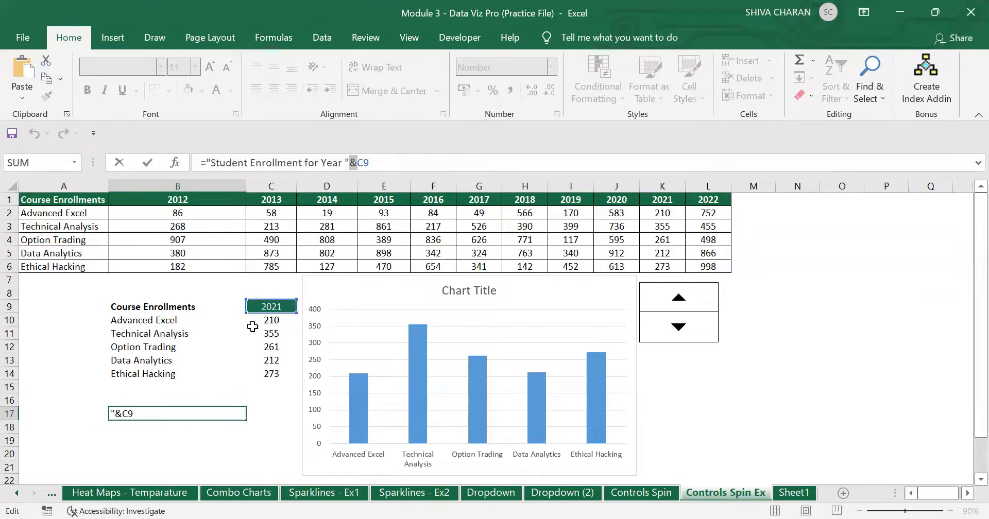
click(387, 165)
key(Return)
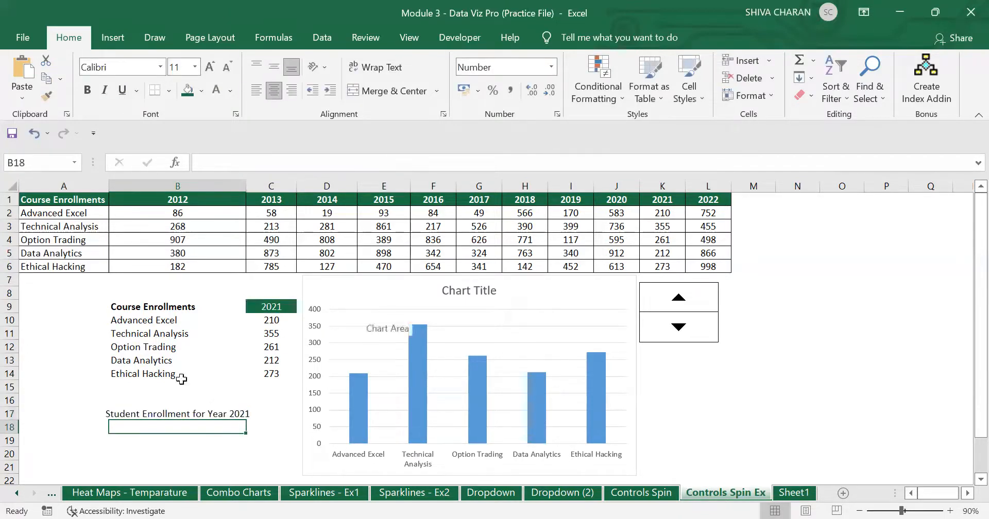
Step: Review the title formula in B17 alongside the year in C9 and the chart's placeholder title
click(114, 414)
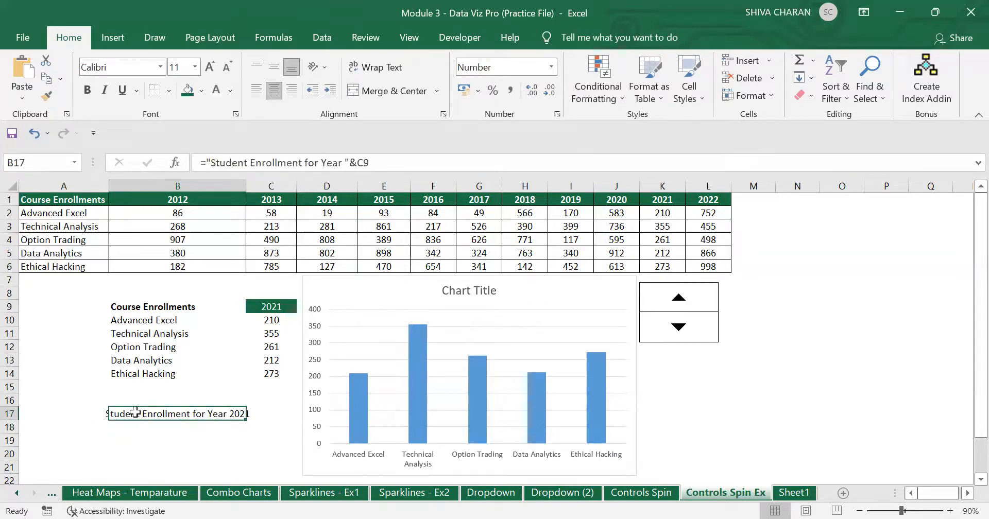
click(392, 287)
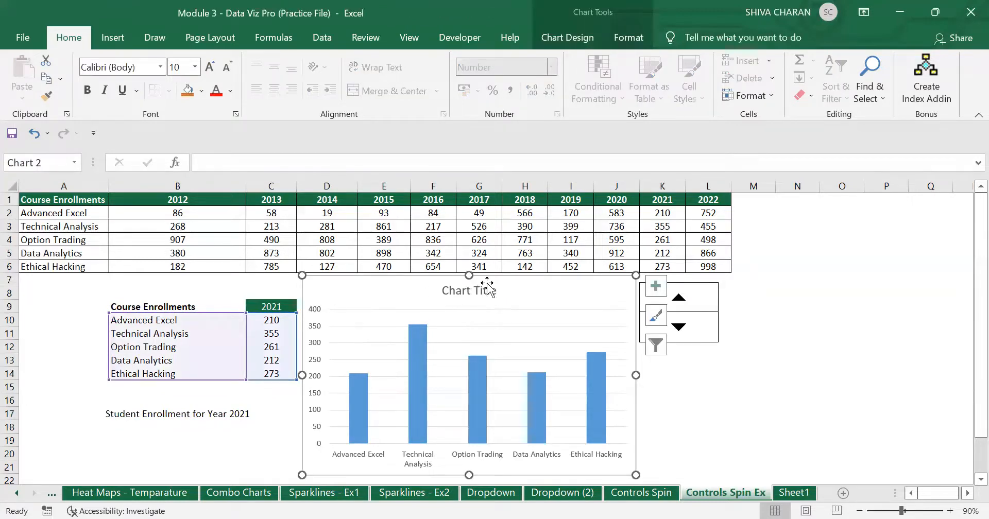
click(142, 419)
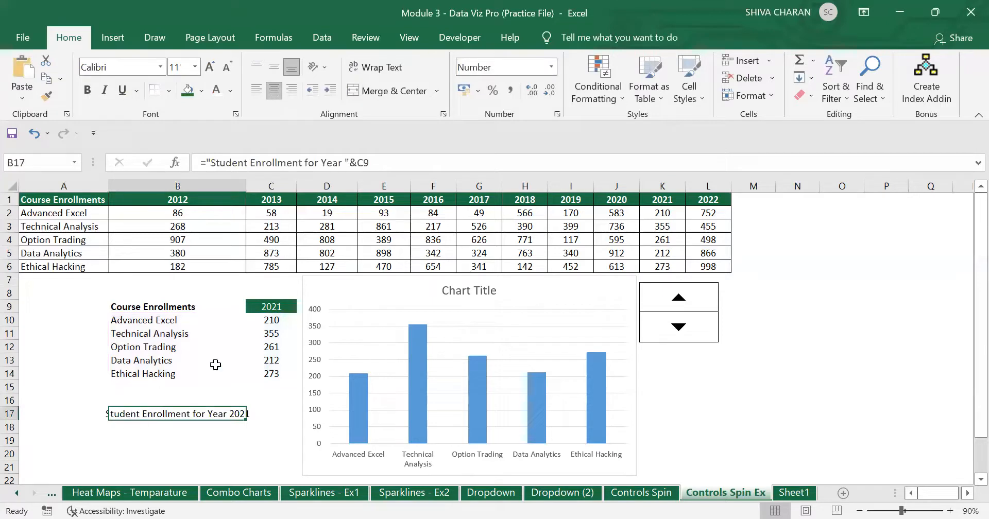
click(274, 308)
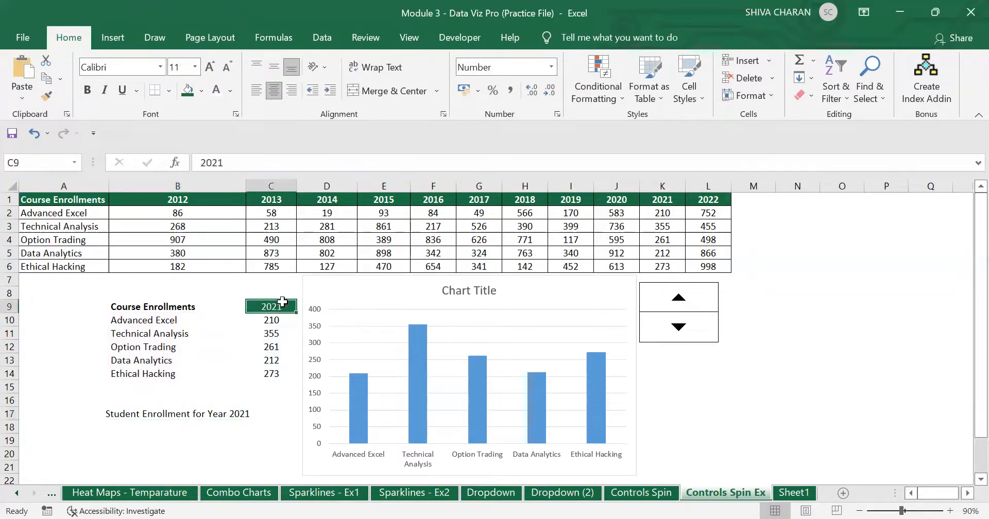
click(107, 414)
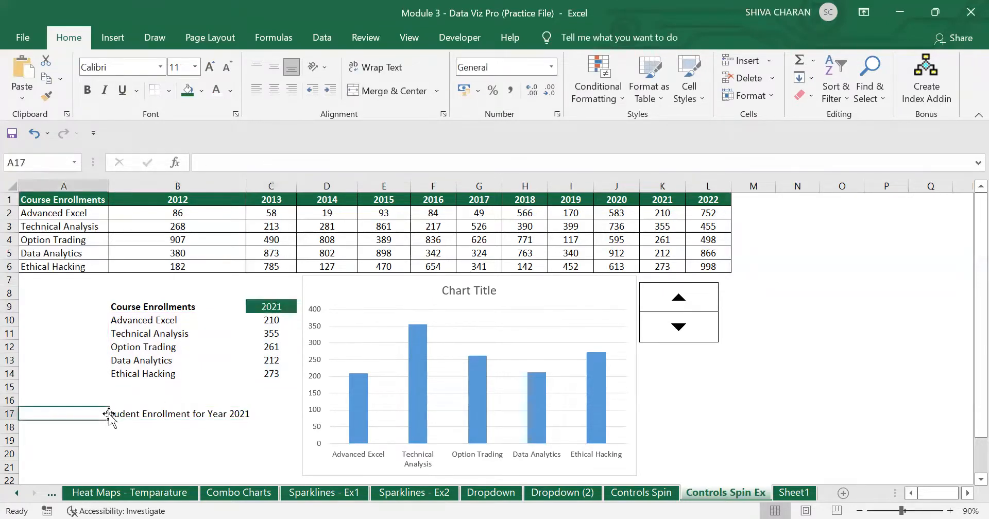
click(128, 413)
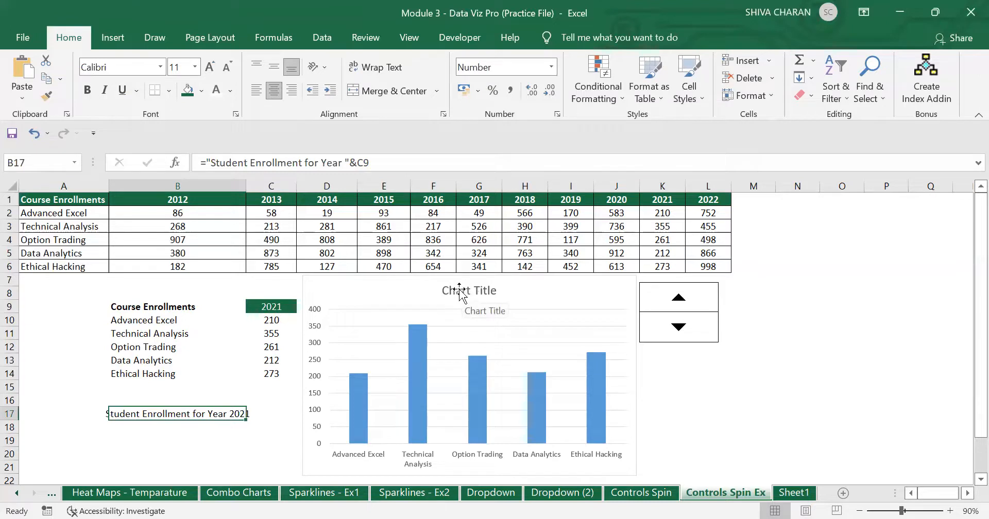
click(417, 282)
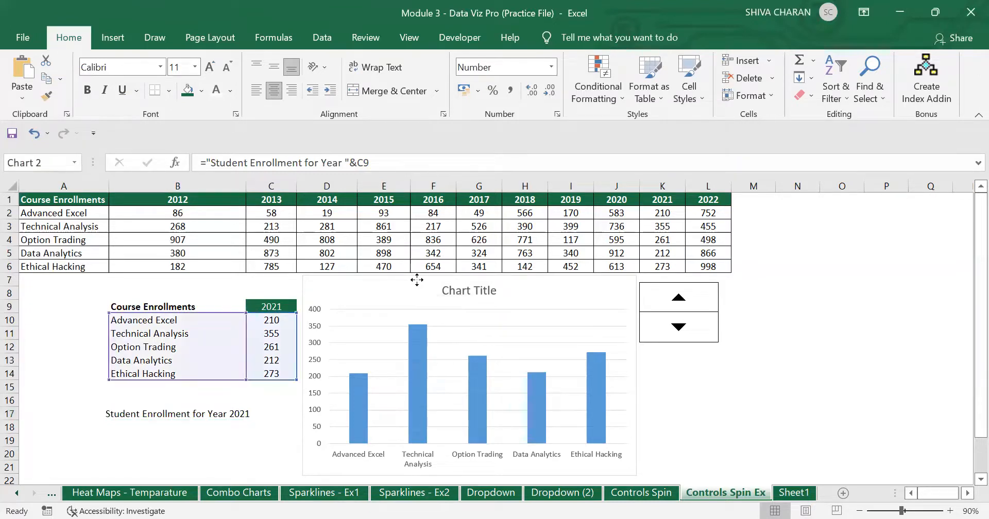
click(484, 292)
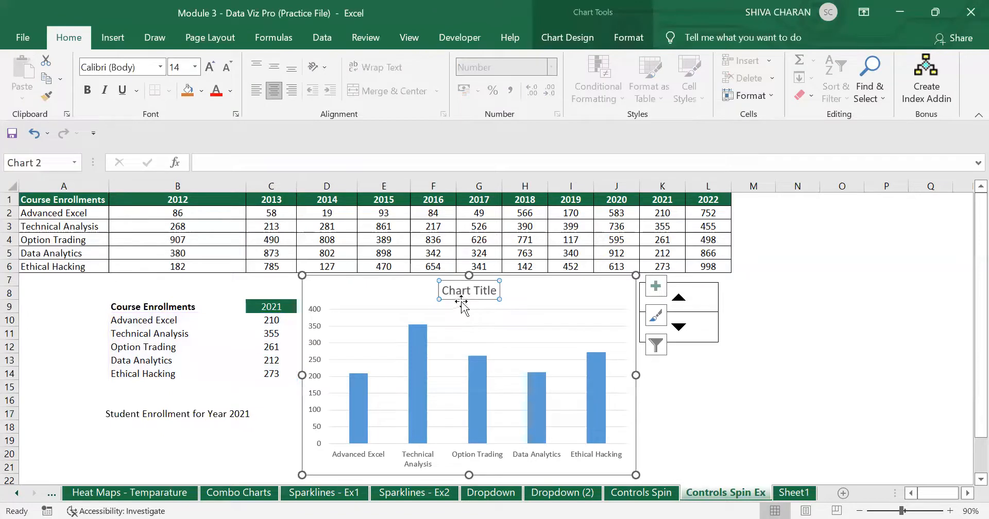
click(471, 292)
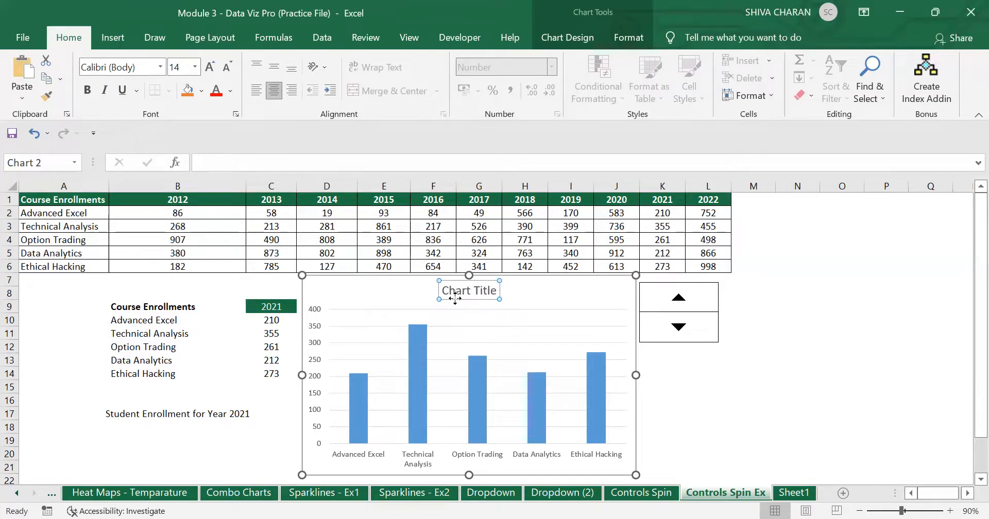
key(Escape)
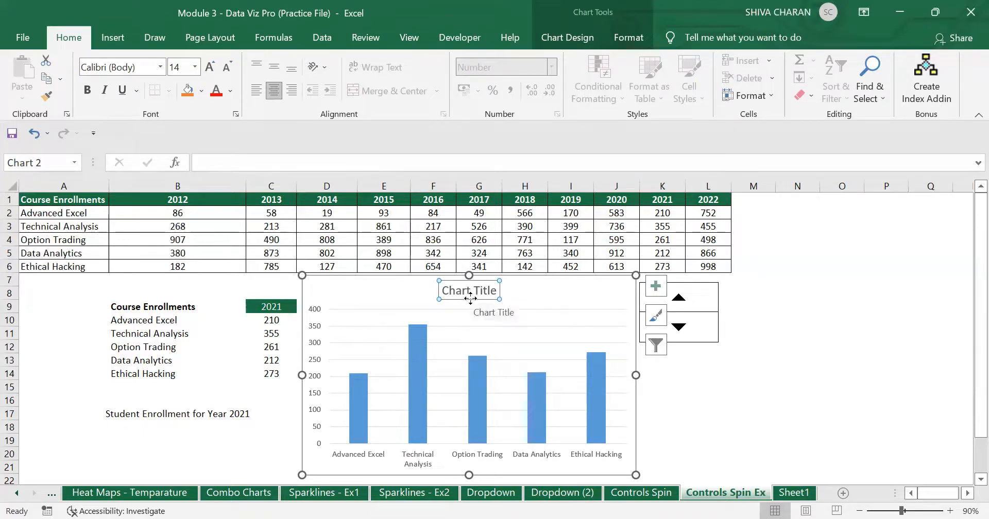
right_click(468, 297)
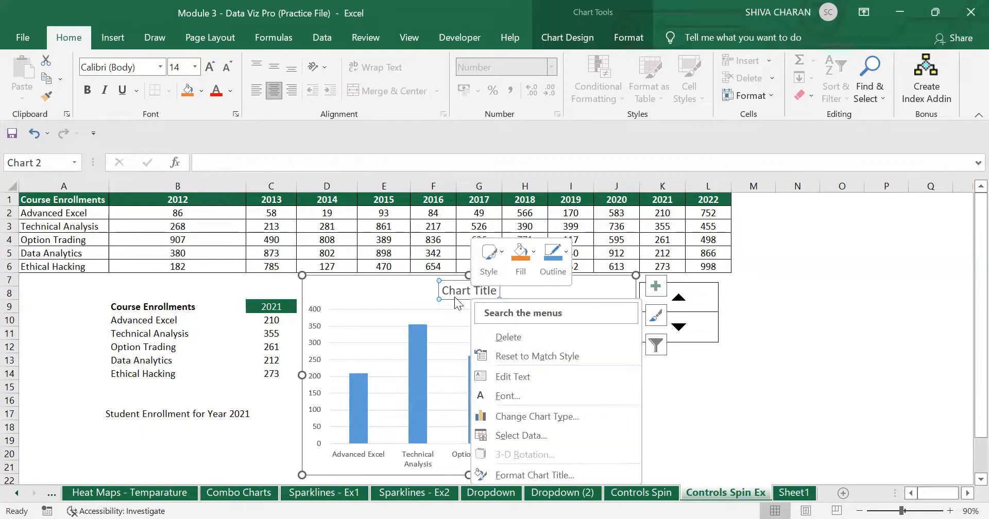
click(450, 297)
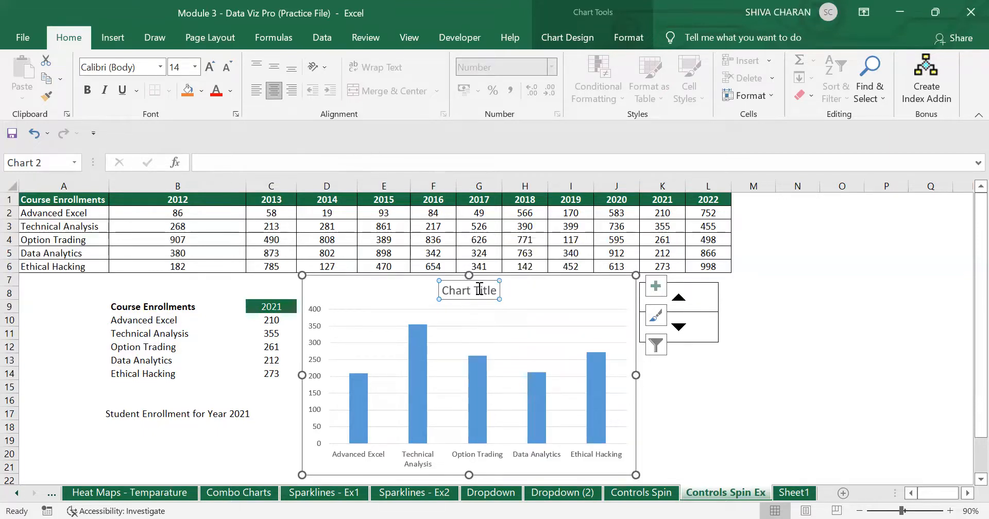
right_click(480, 291)
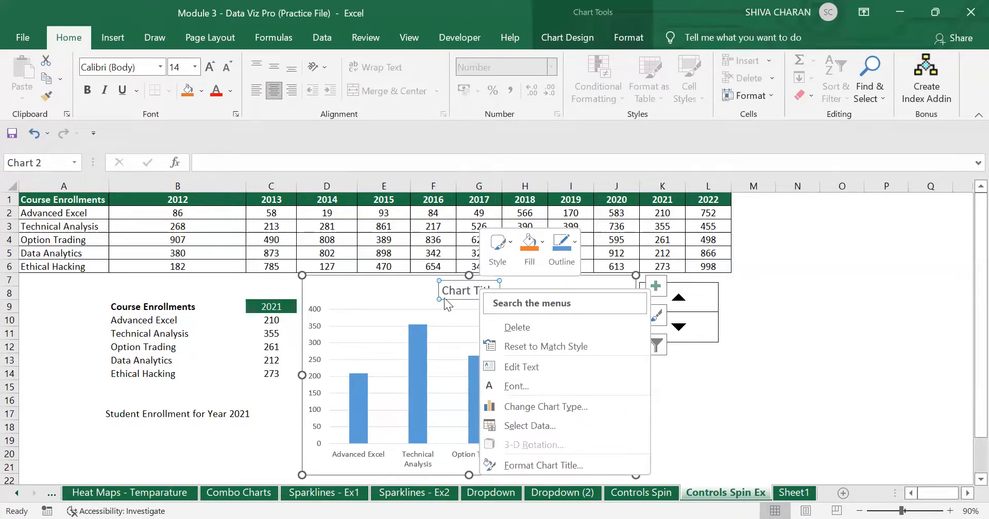
click(444, 297)
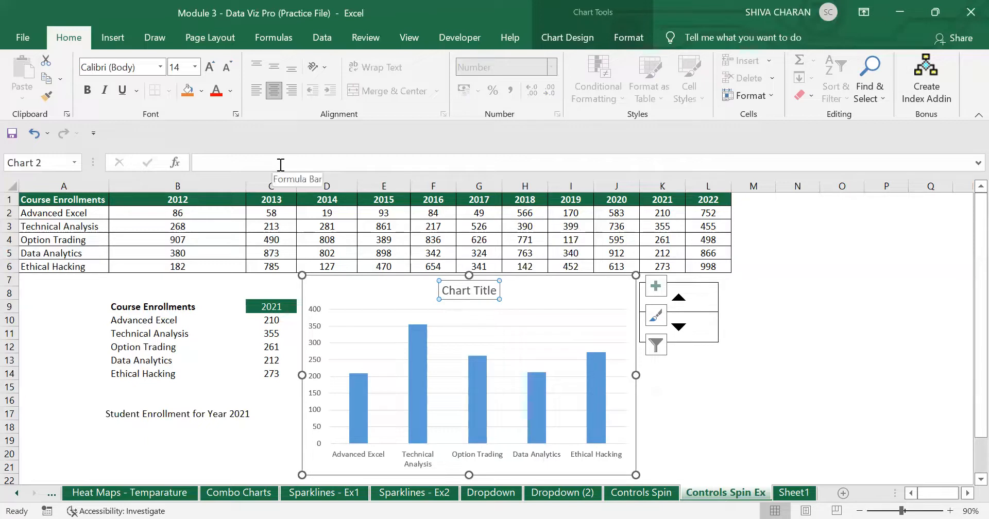
click(280, 163)
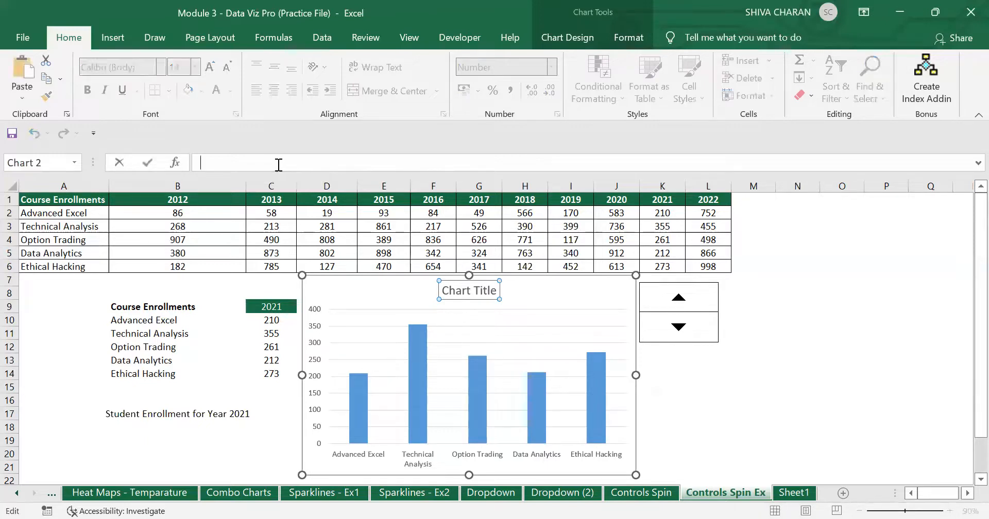
click(824, 455)
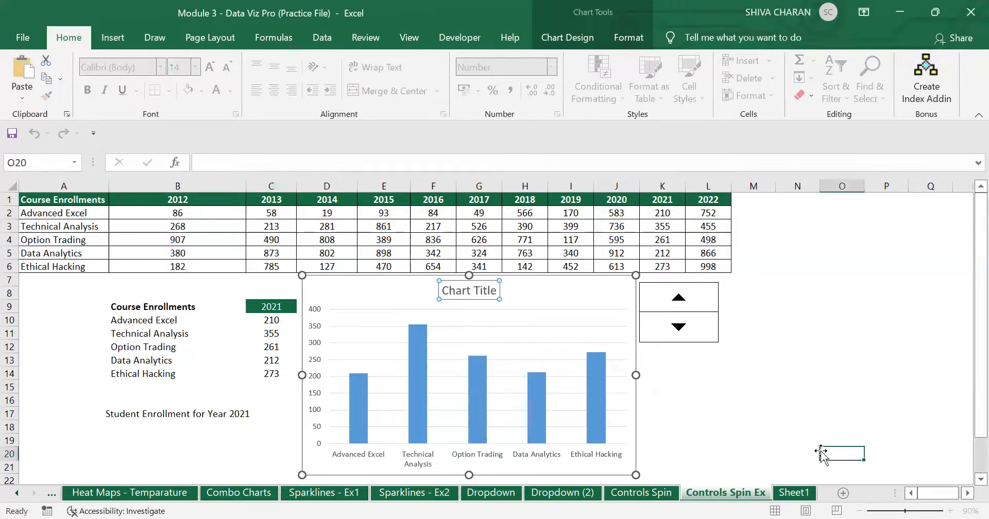
click(174, 421)
click(149, 412)
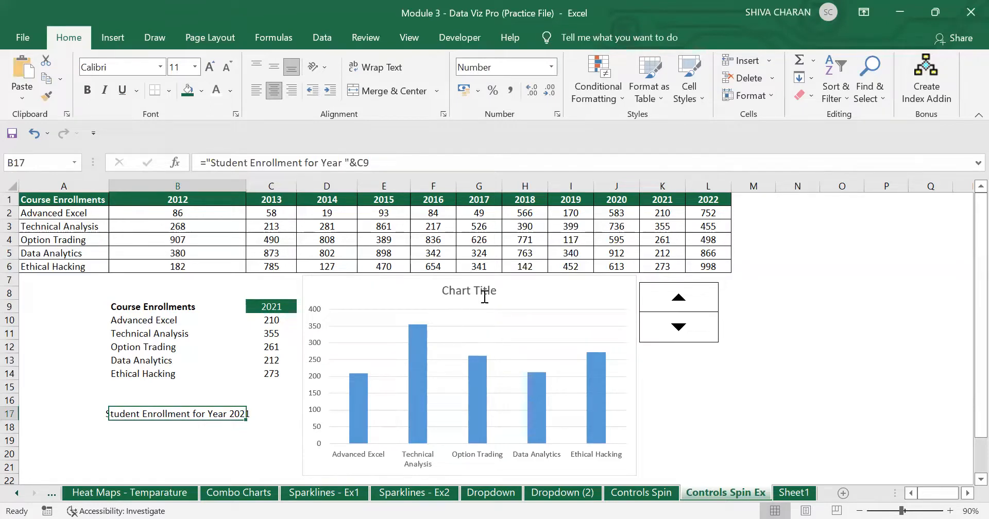
Step: Link the chart title to cell B17 with the reference ='Controls Spin Ex'!$B$17
click(551, 297)
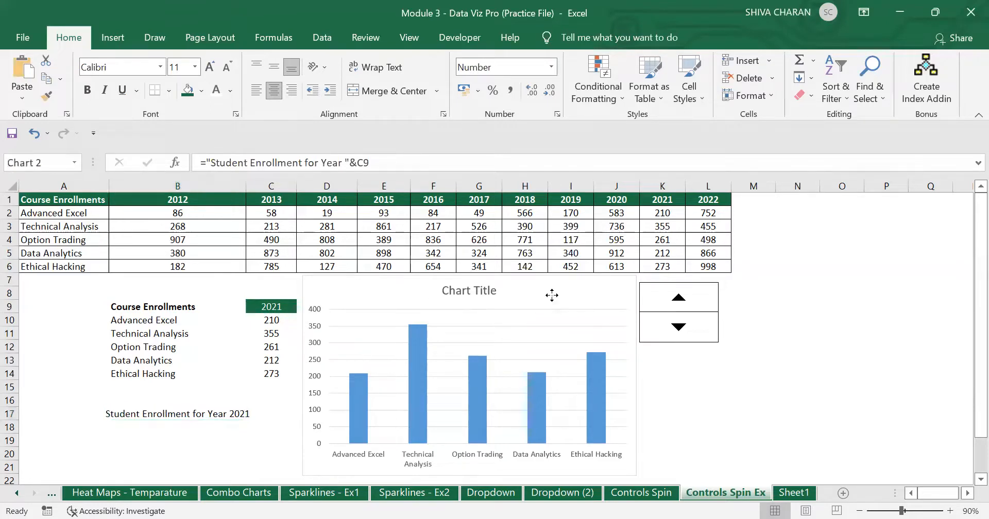
click(469, 292)
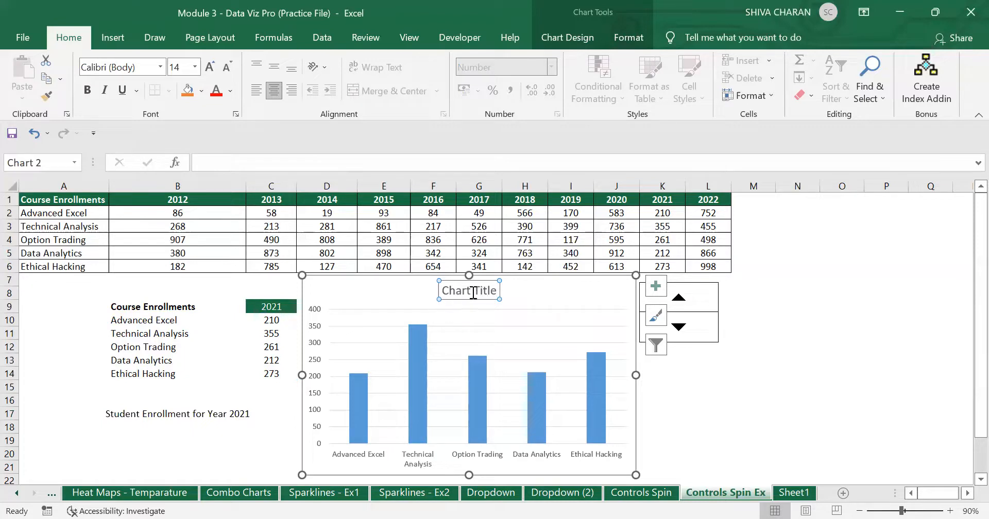
click(380, 163)
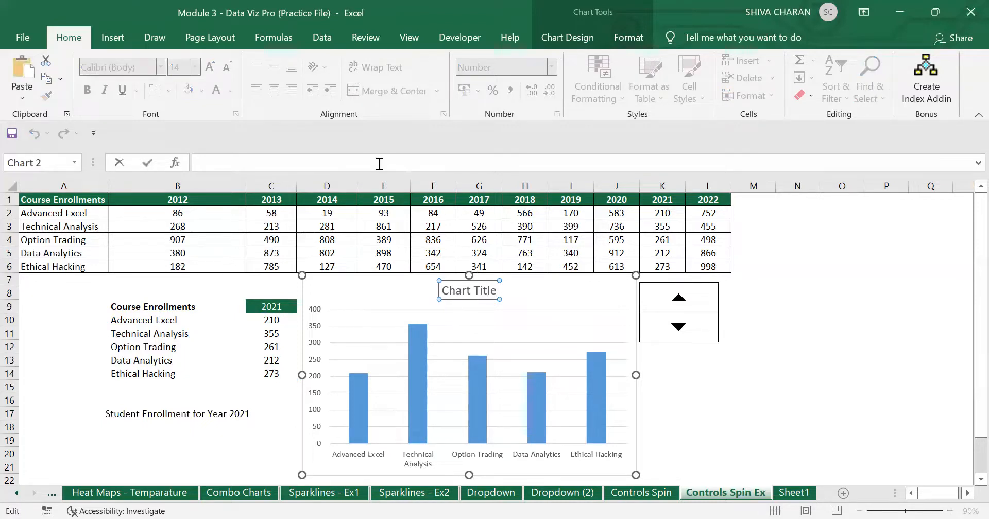
text(=)
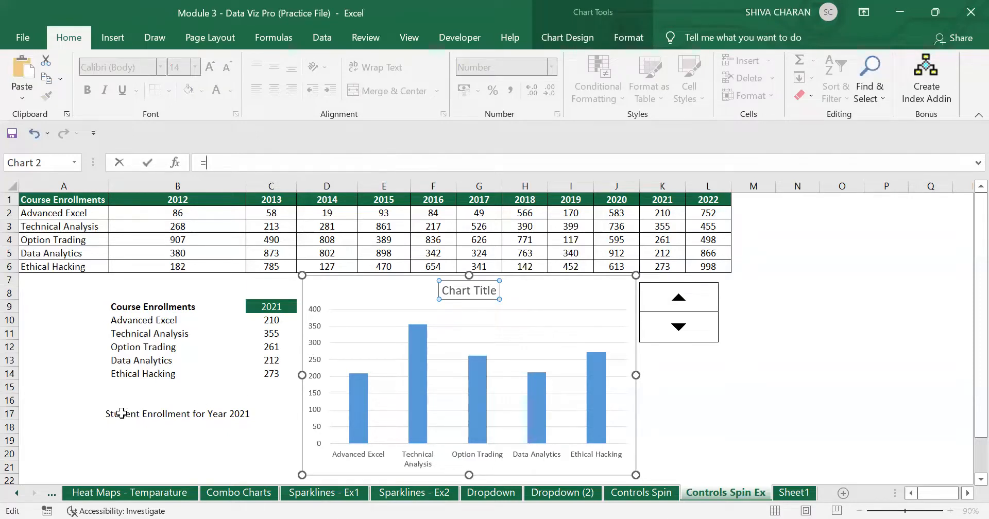
click(122, 414)
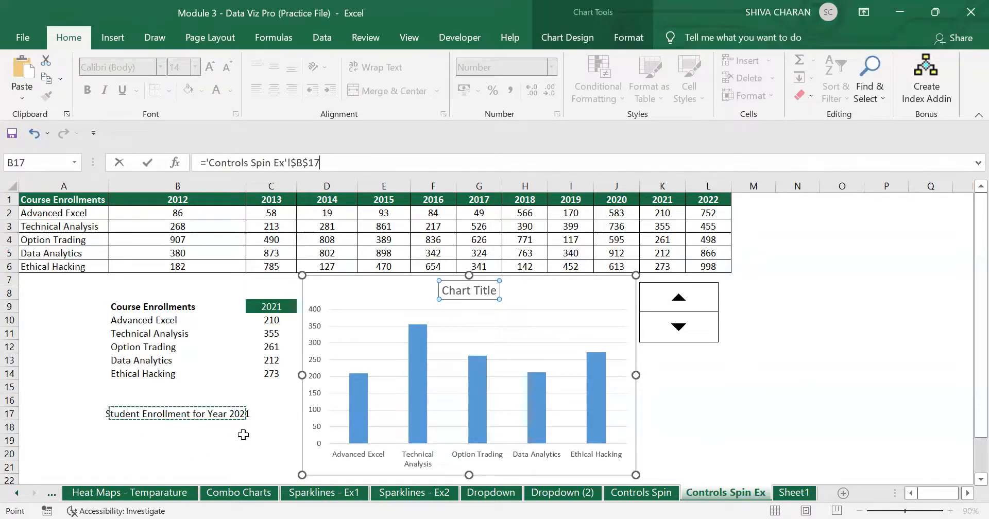
key(Return)
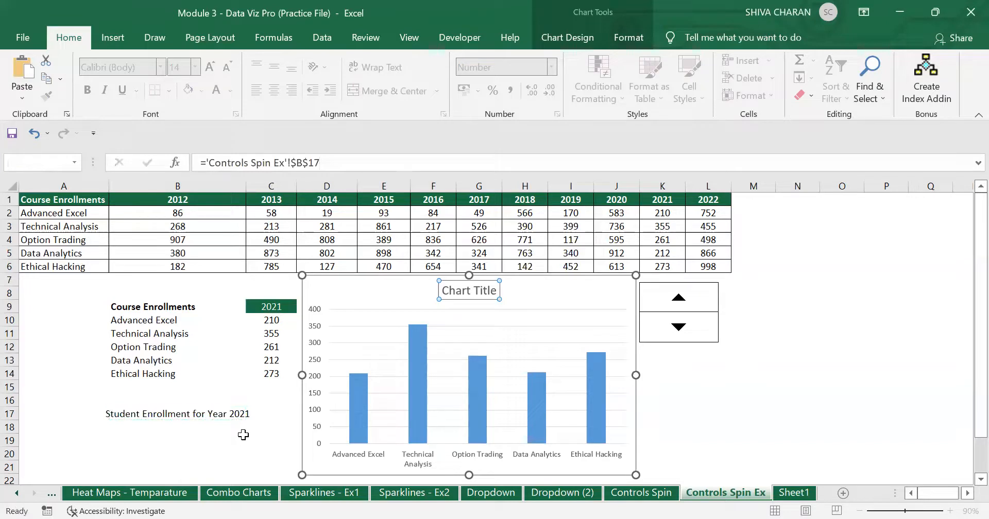
click(798, 480)
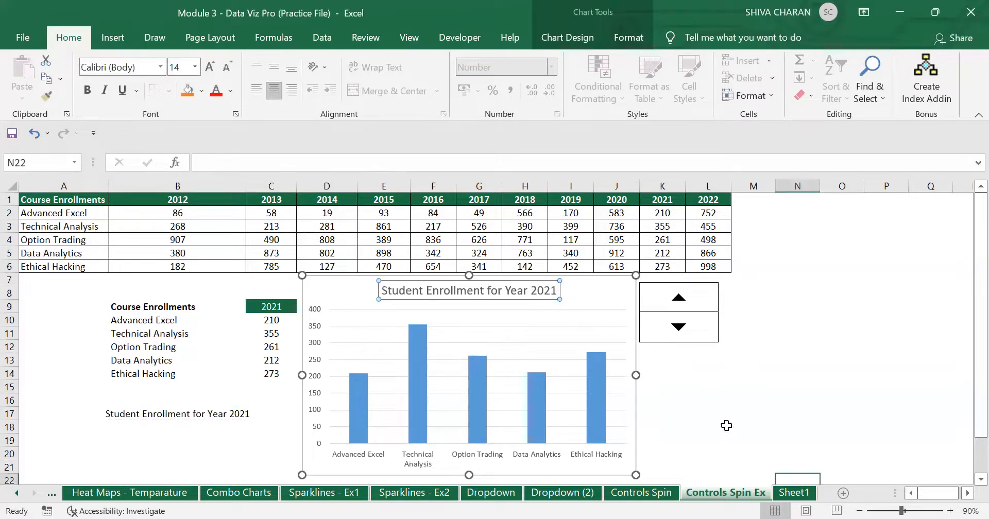
Step: Check the chart title's cell reference and the formula in B17 that feeds it
click(478, 285)
click(478, 291)
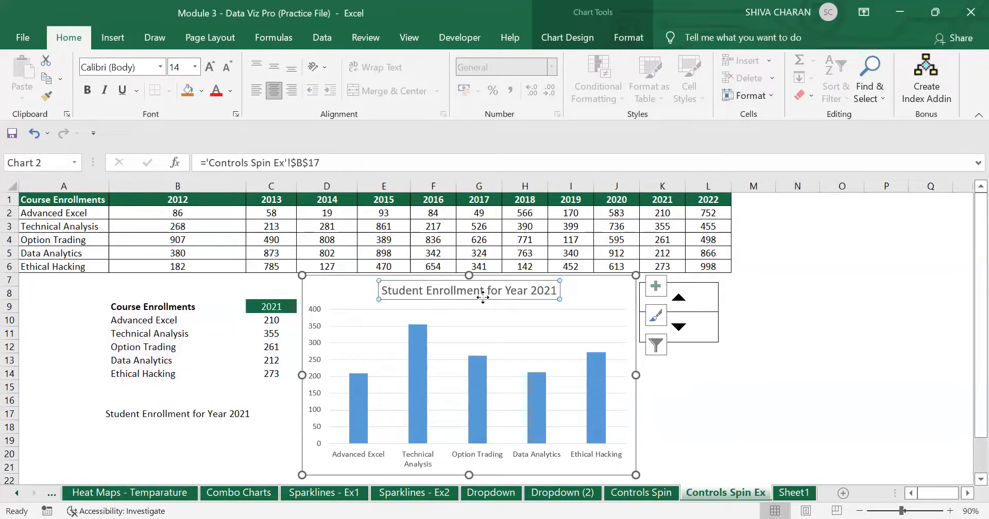
click(126, 414)
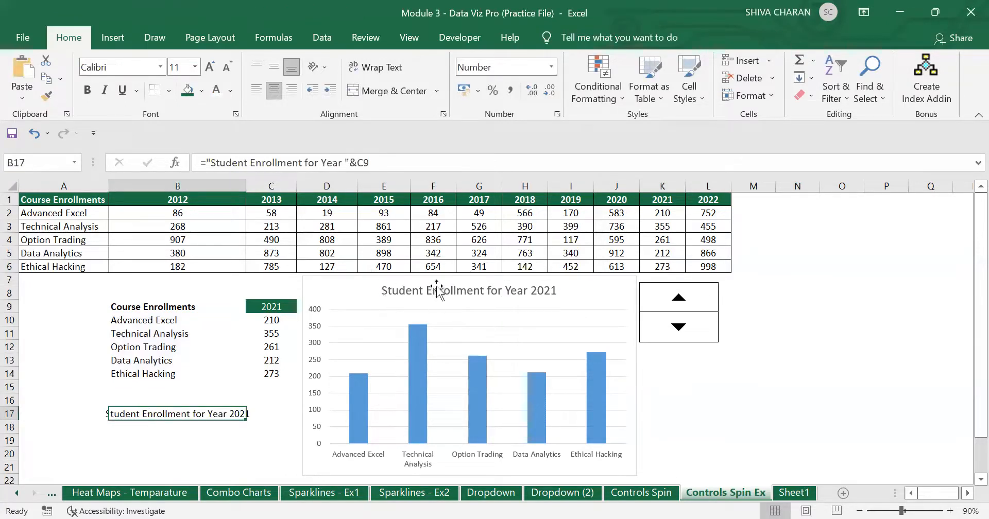
click(880, 439)
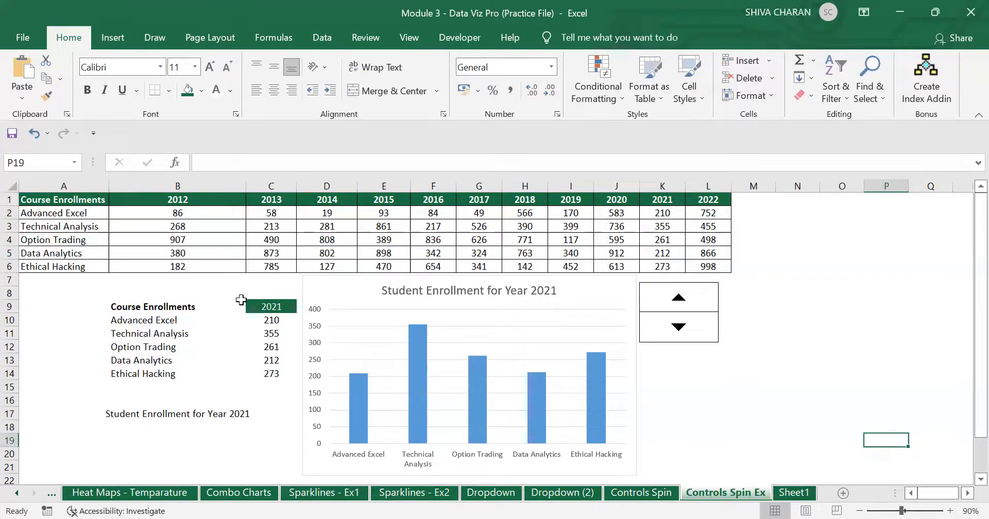
Step: Raise the year to 2022 with the spin button and check C9, B17 and the linked chart title
click(711, 306)
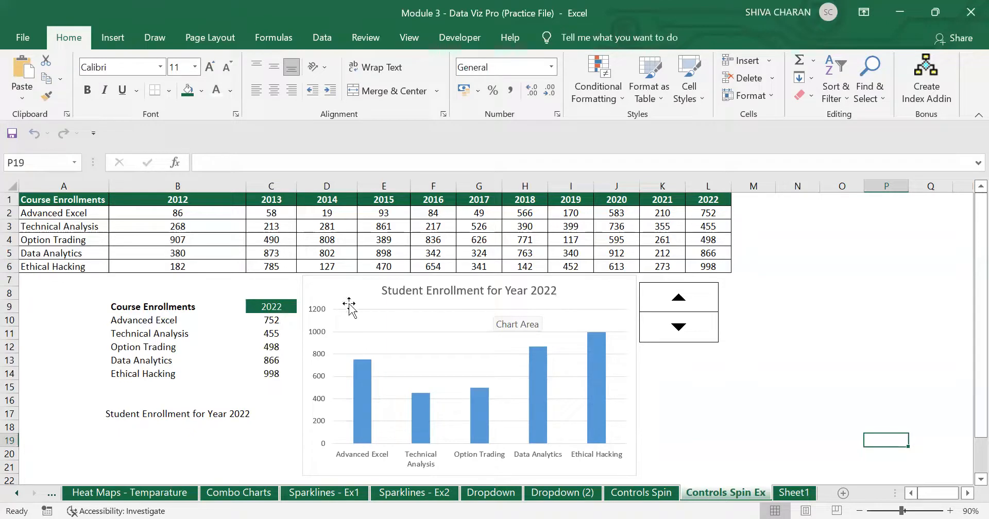
click(276, 305)
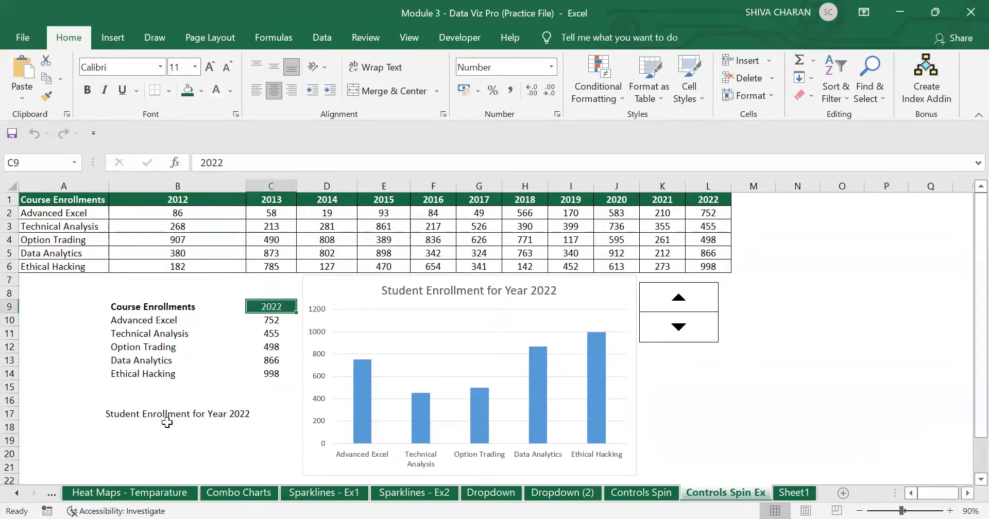
click(129, 422)
click(130, 413)
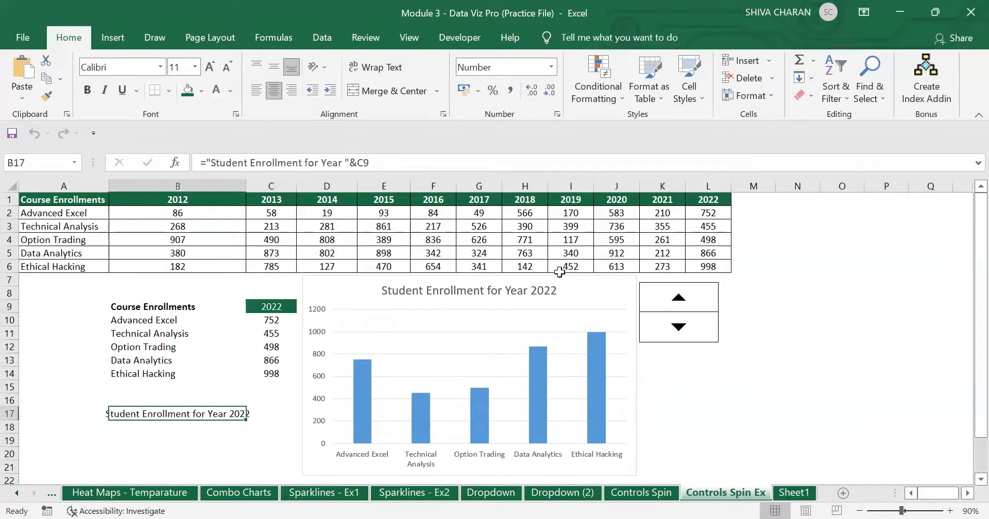
click(504, 286)
click(519, 292)
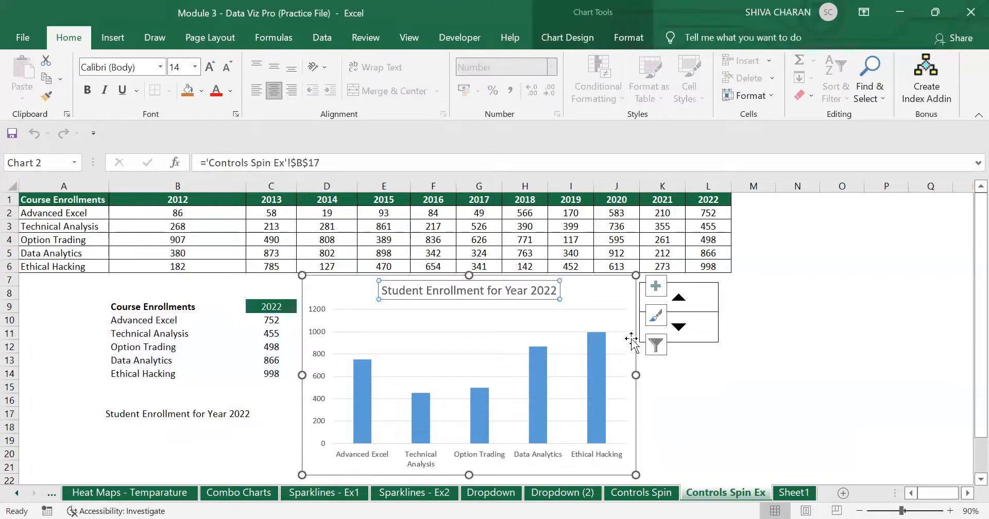
Step: Lower the year in C9 one year at a time to 2018 with the spin button to test the dynamic chart title
click(753, 413)
click(696, 330)
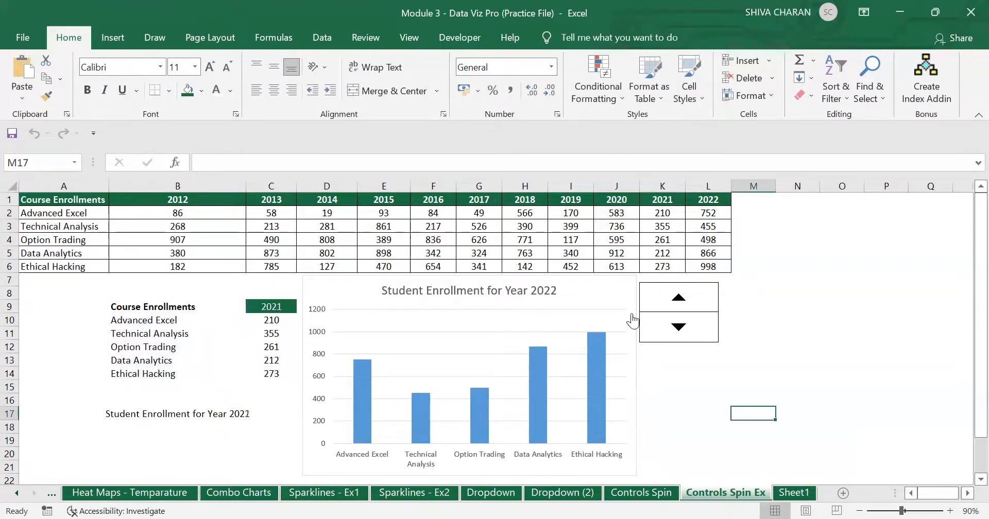
click(696, 335)
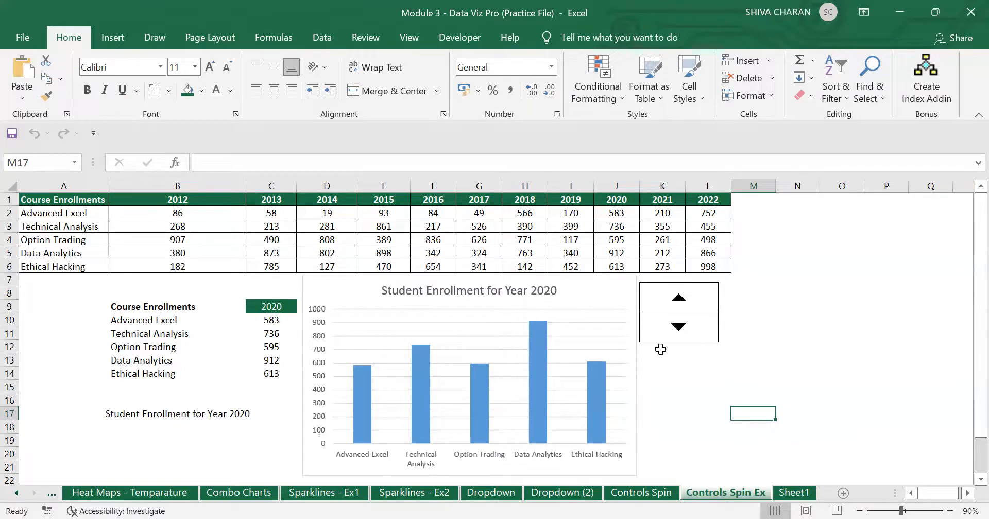
click(675, 339)
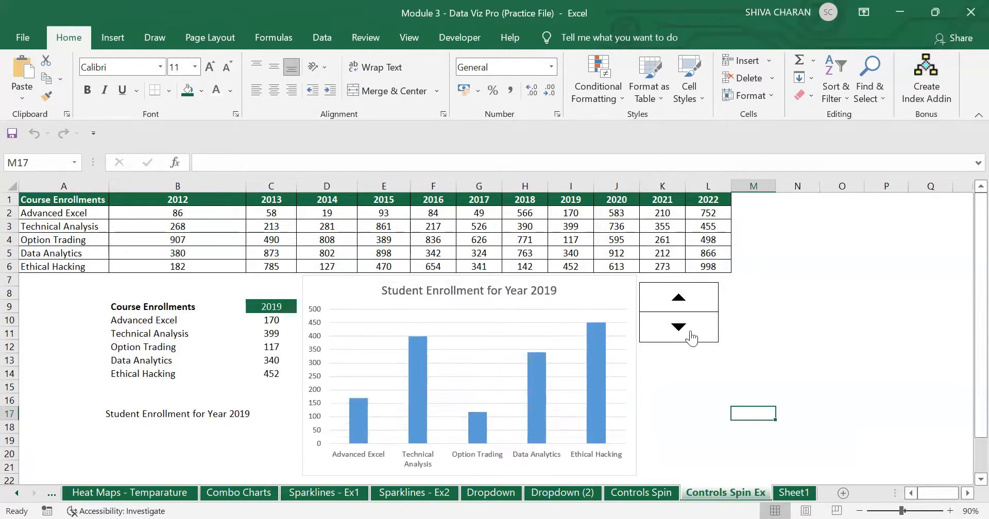
click(691, 339)
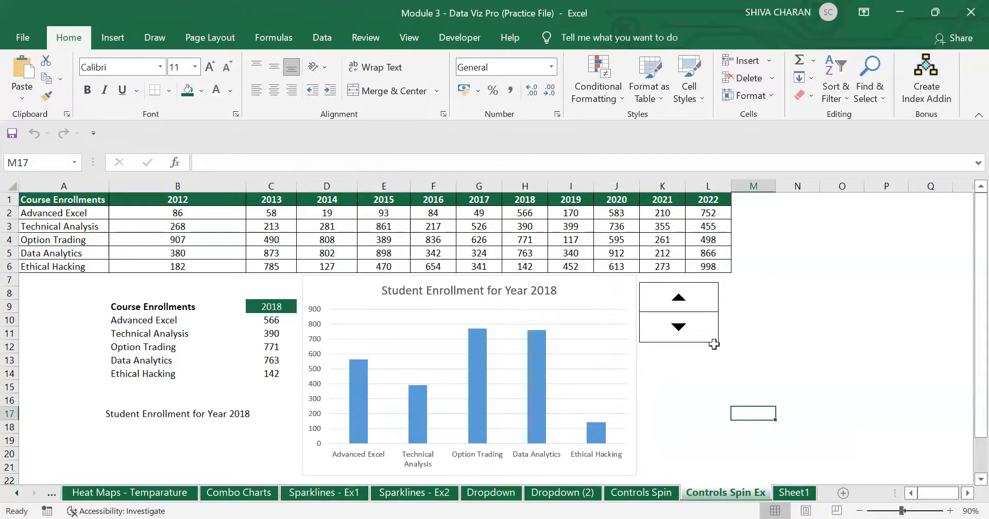
Step: Lower the year in C9 to 2017 with the spin button and check the formula in B17 that refers to C9
click(685, 339)
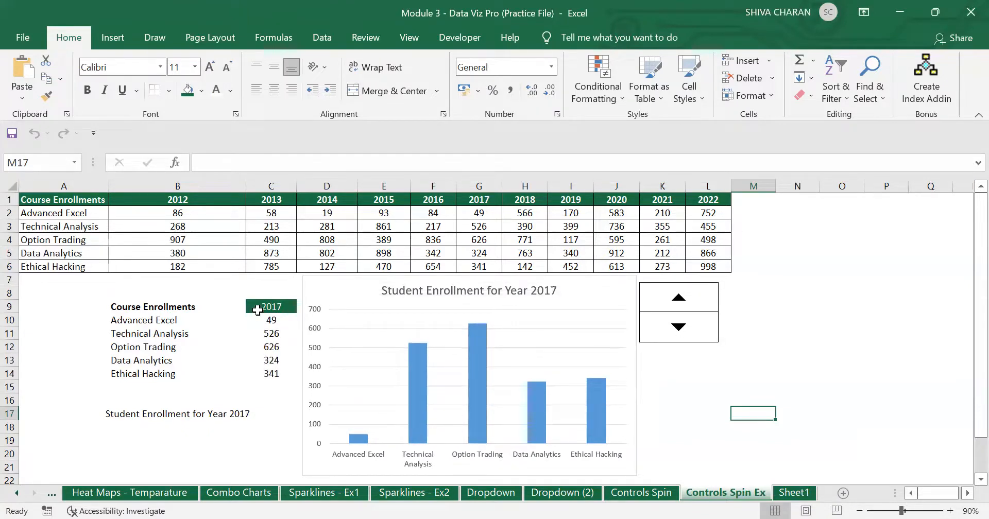
click(258, 310)
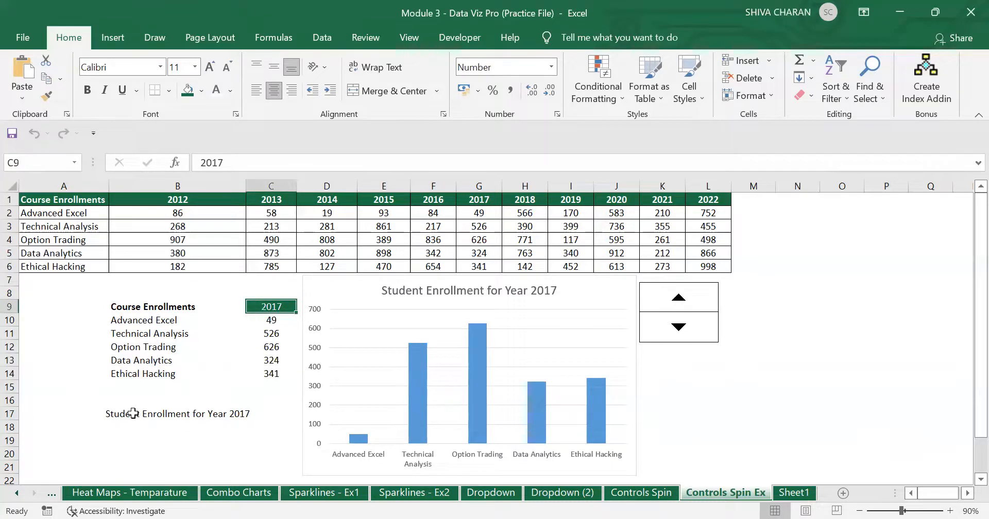
click(116, 415)
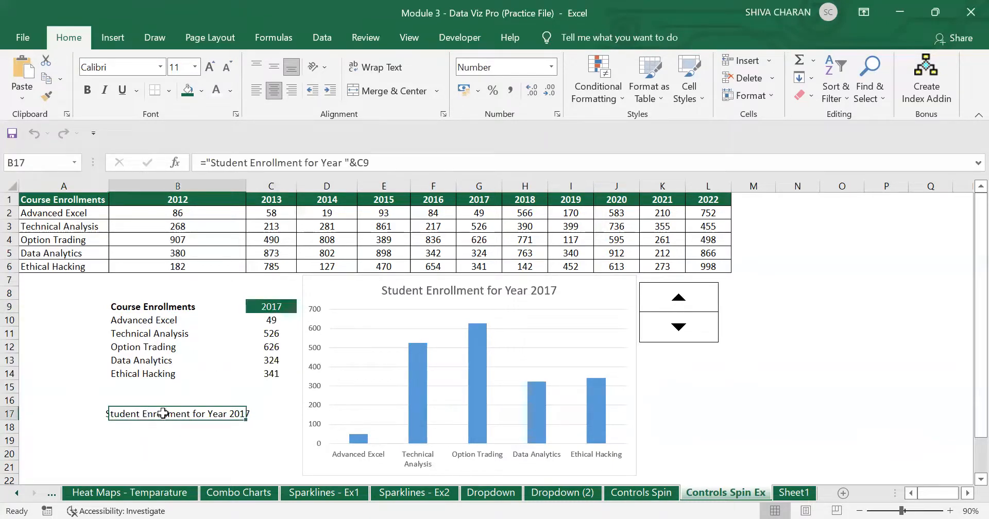
click(274, 306)
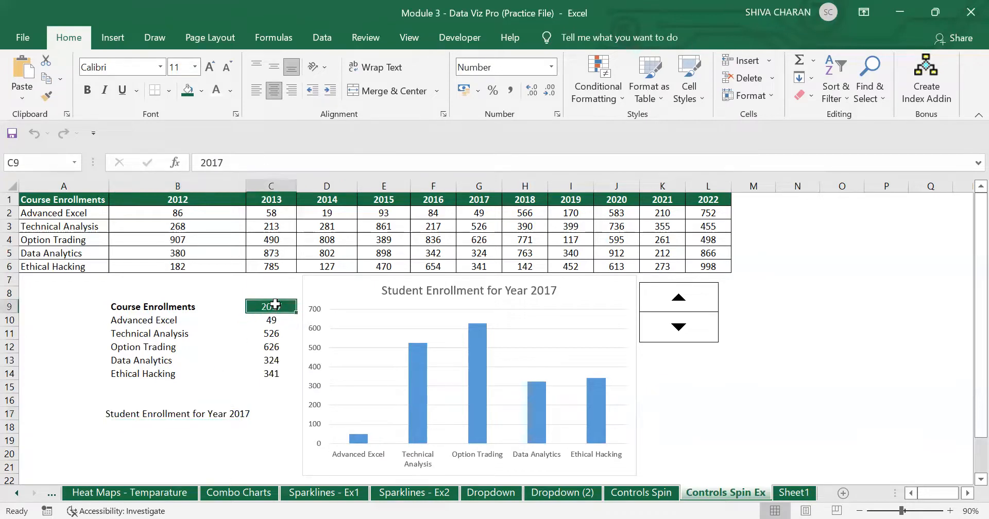
click(122, 412)
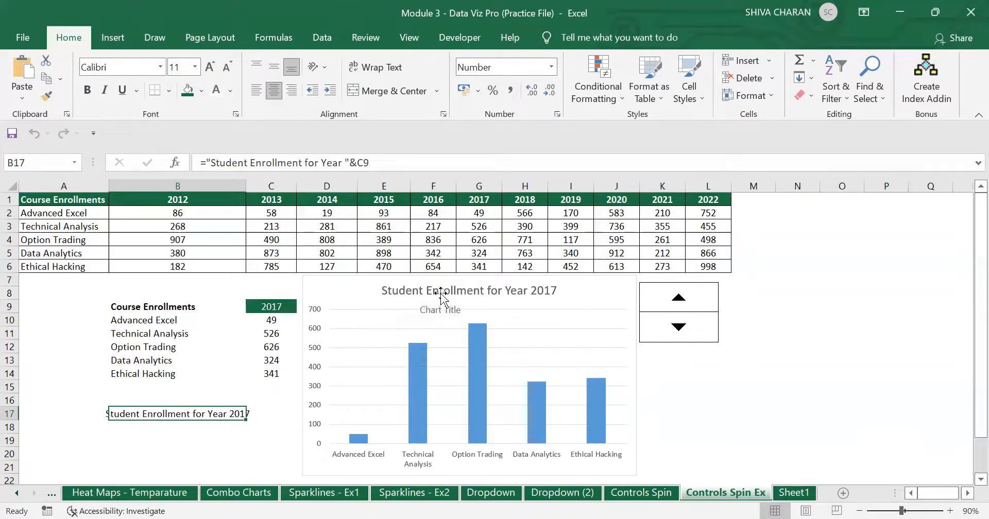
Step: Step the year down to 2013 with the spin button and back up to 2014 to test the linked chart title
click(694, 333)
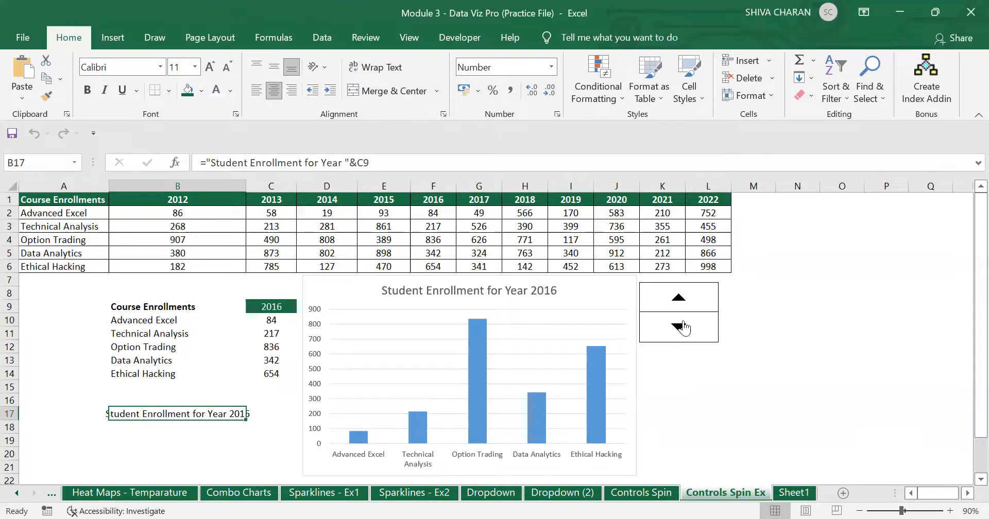
click(683, 327)
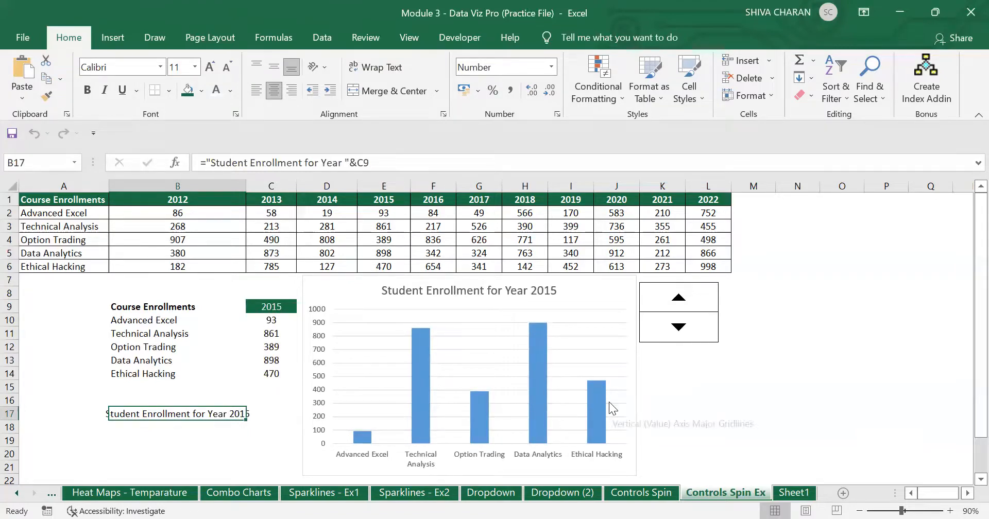
click(676, 330)
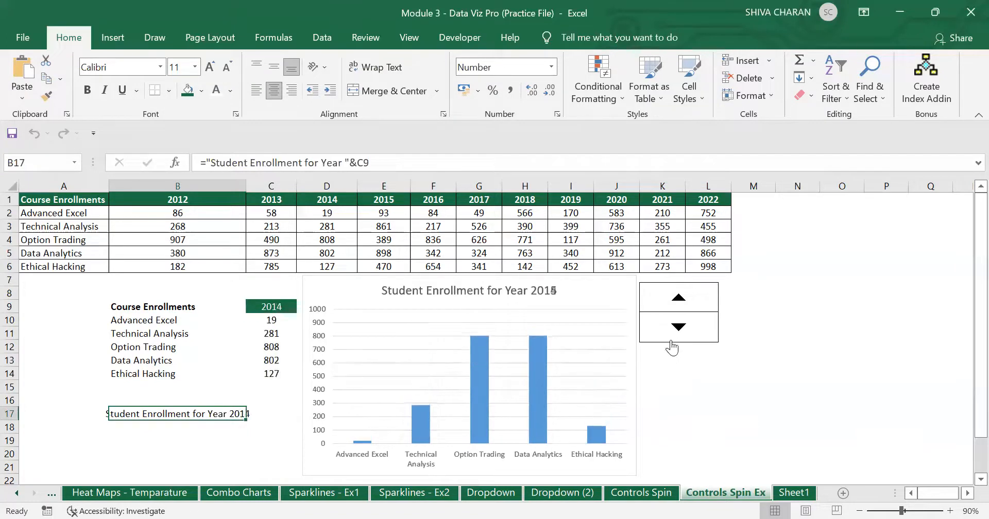
click(676, 330)
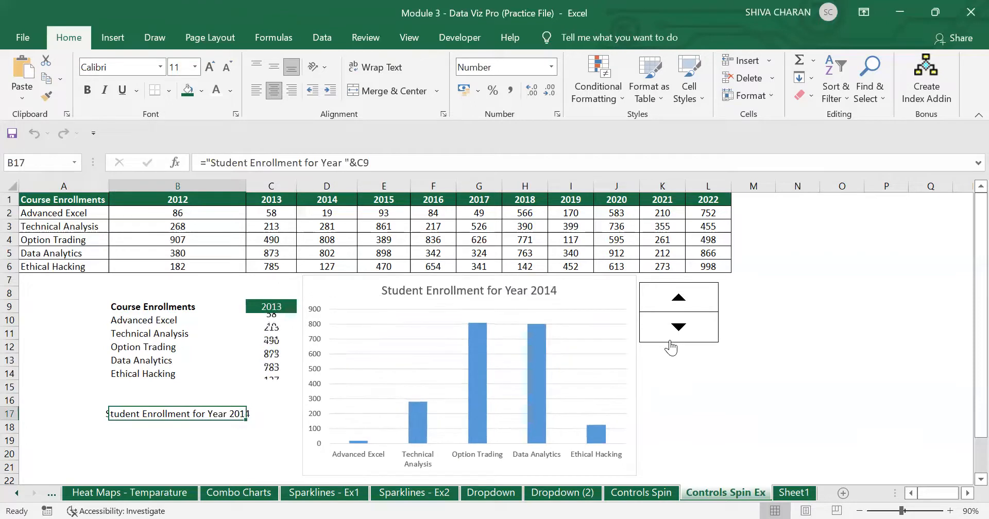
click(683, 302)
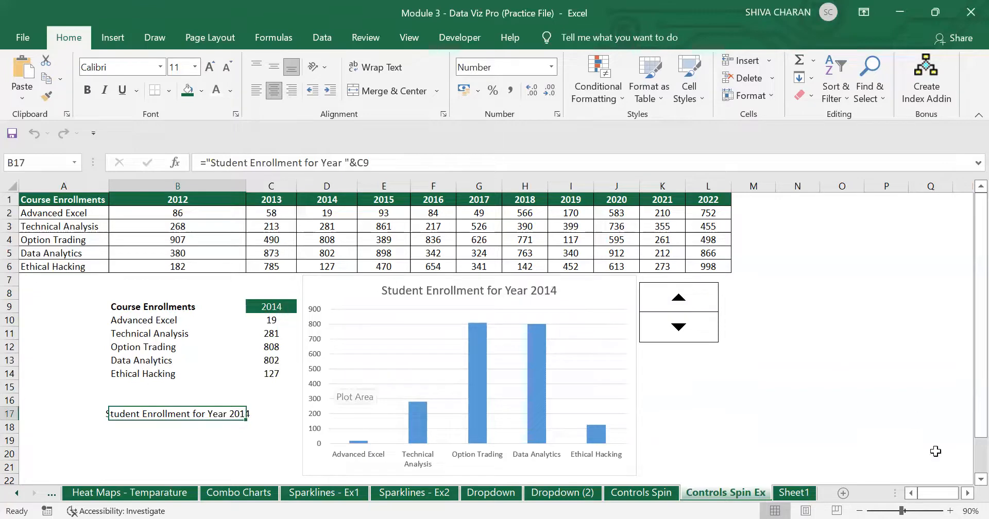
Step: Move the enrollment chart over the helper table and the B17 title text so that it hides both
click(859, 510)
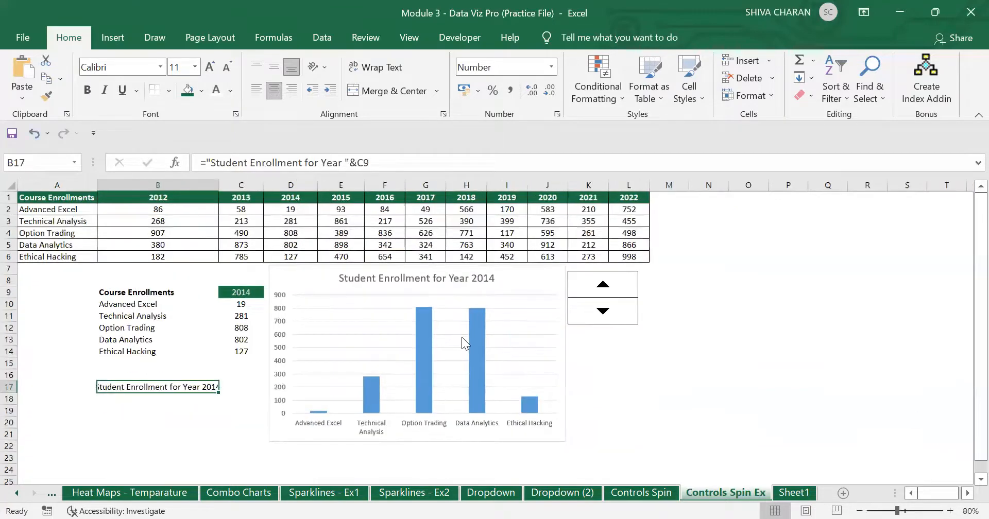
click(710, 367)
click(518, 278)
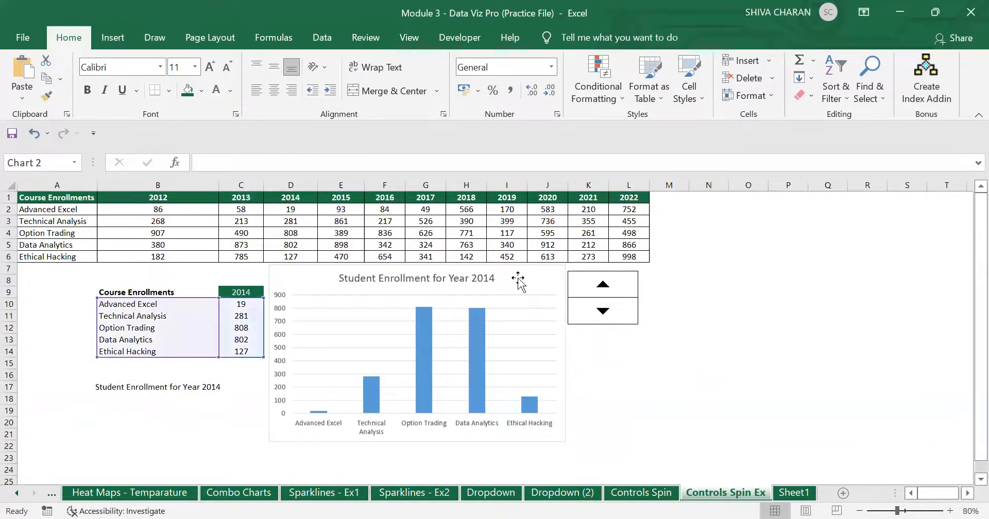
mouse_move(518, 278)
mouse_down()
mouse_move(516, 314)
mouse_move(379, 286)
mouse_move(420, 283)
mouse_move(353, 283)
mouse_move(362, 282)
mouse_up()
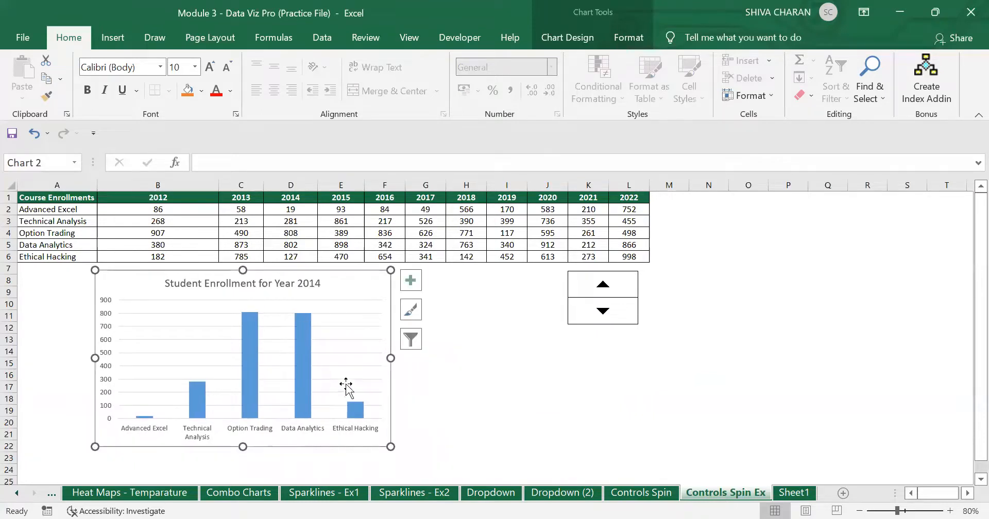
Step: Move the spin button right beside the chart's upper right corner
ctrl+click(635, 310)
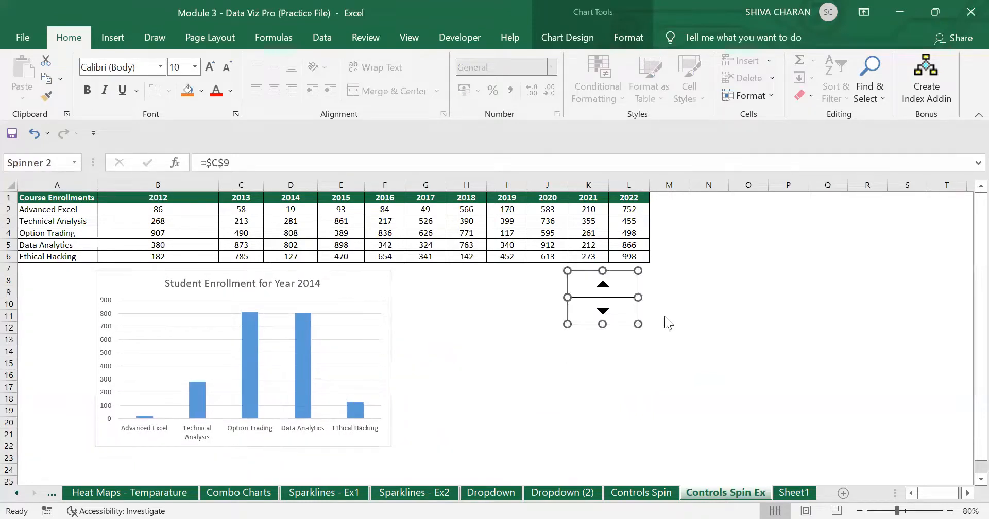
right_click(617, 308)
drag(617, 290, 446, 283)
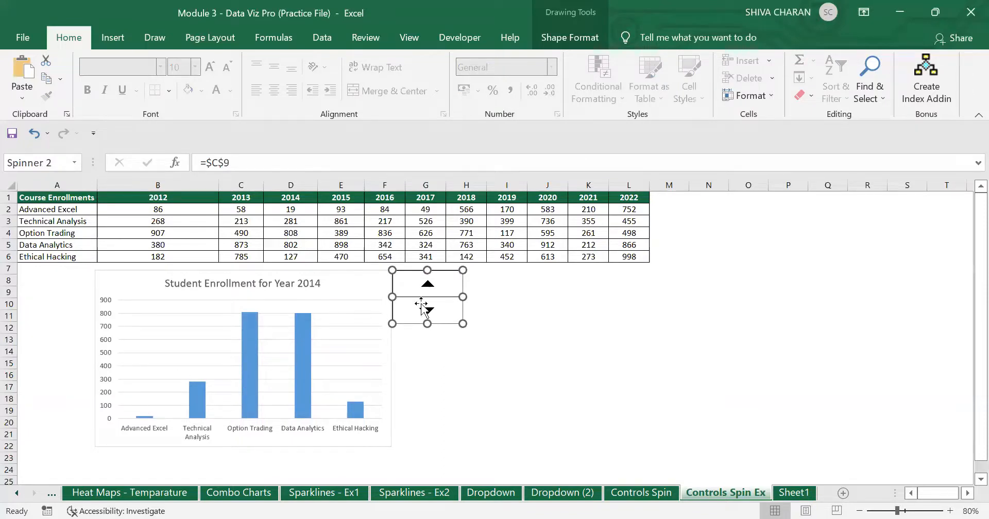
Step: Raise the year to 2018 with the relocated spin button to test that it still drives the chart
ctrl+click(356, 276)
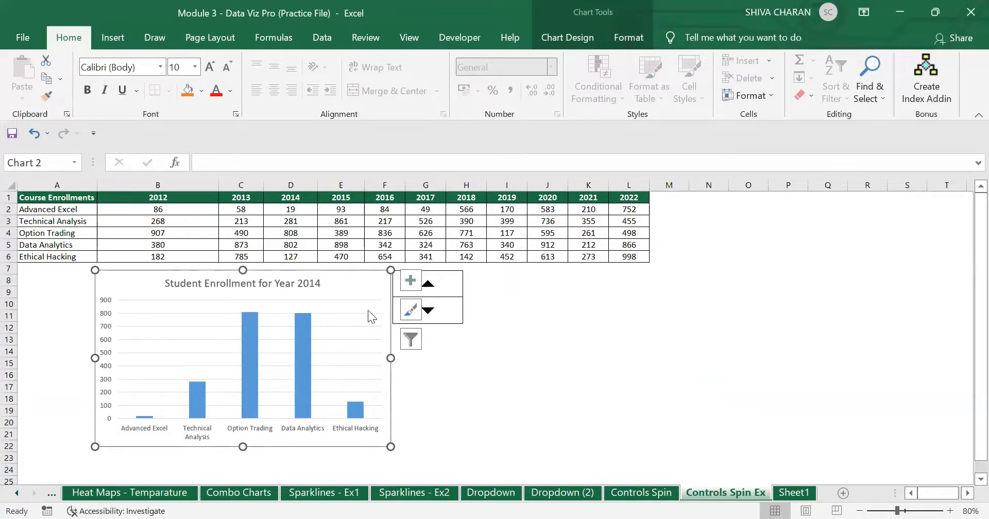
click(456, 295)
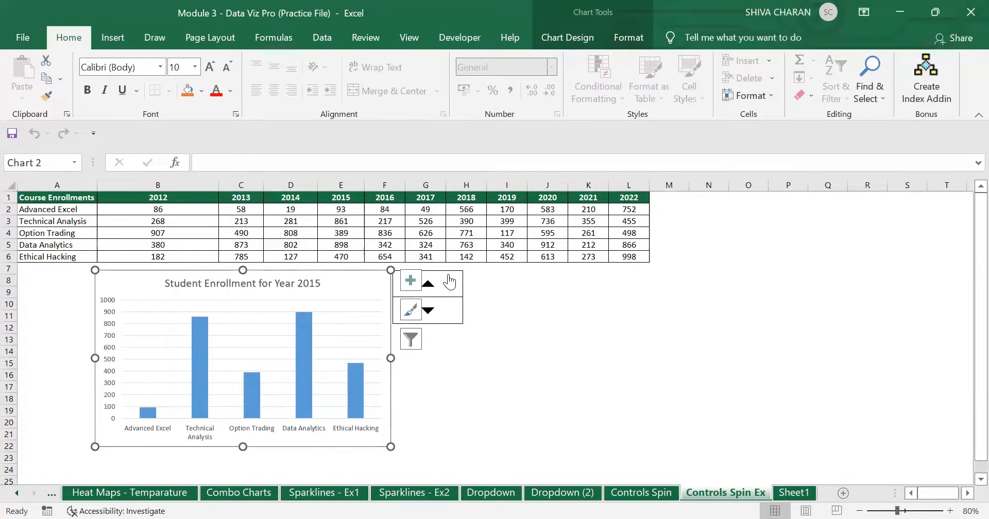
click(533, 333)
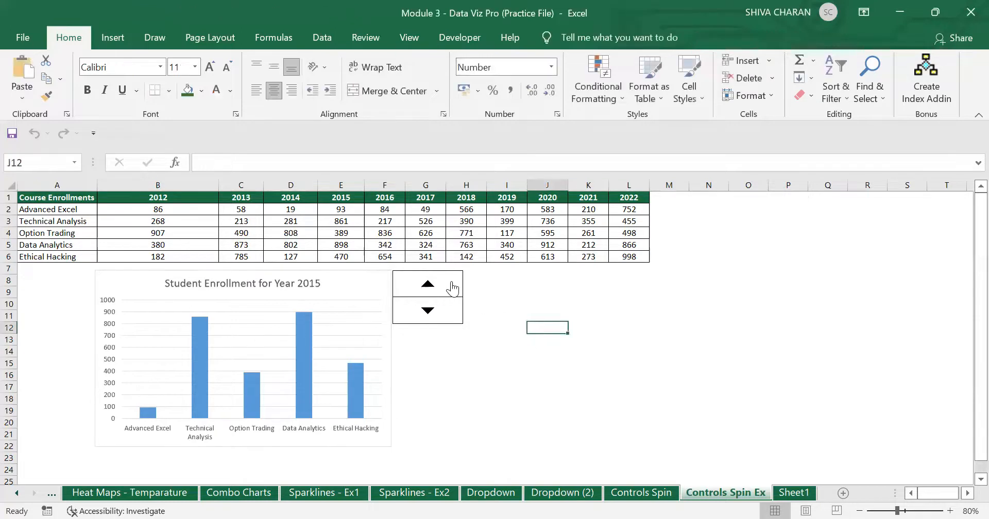
click(449, 287)
click(450, 287)
click(450, 286)
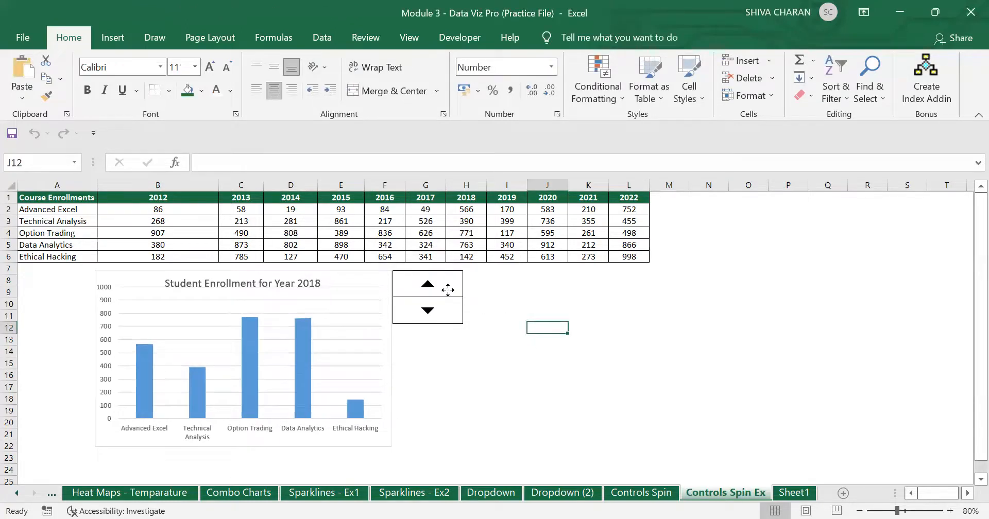
Step: Select the spin button together with the enrollment chart and group them into one object
right_click(453, 286)
key(Escape)
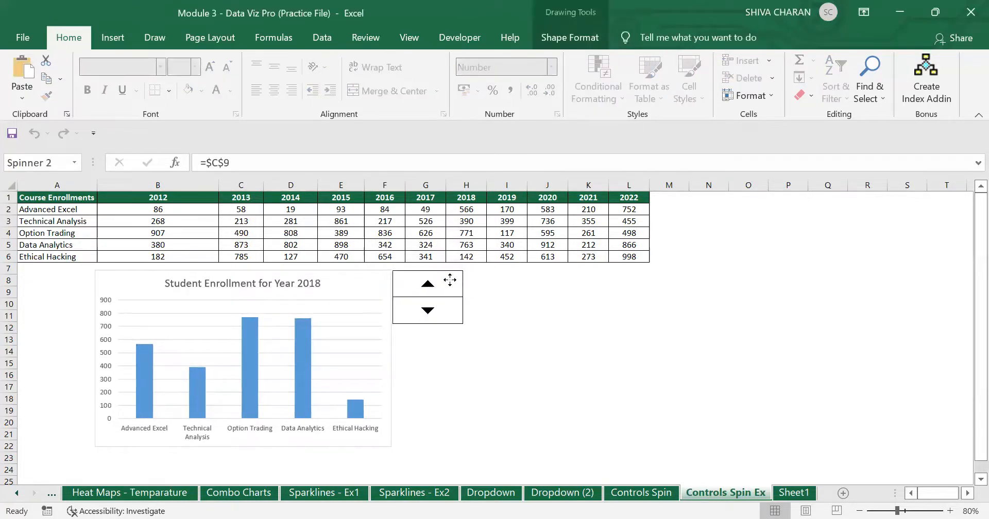
click(449, 279)
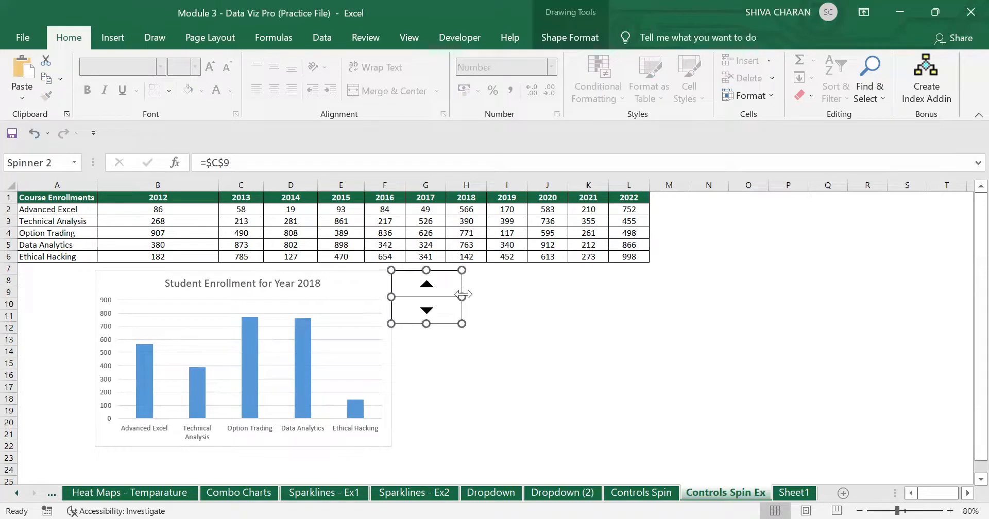
ctrl+click(369, 287)
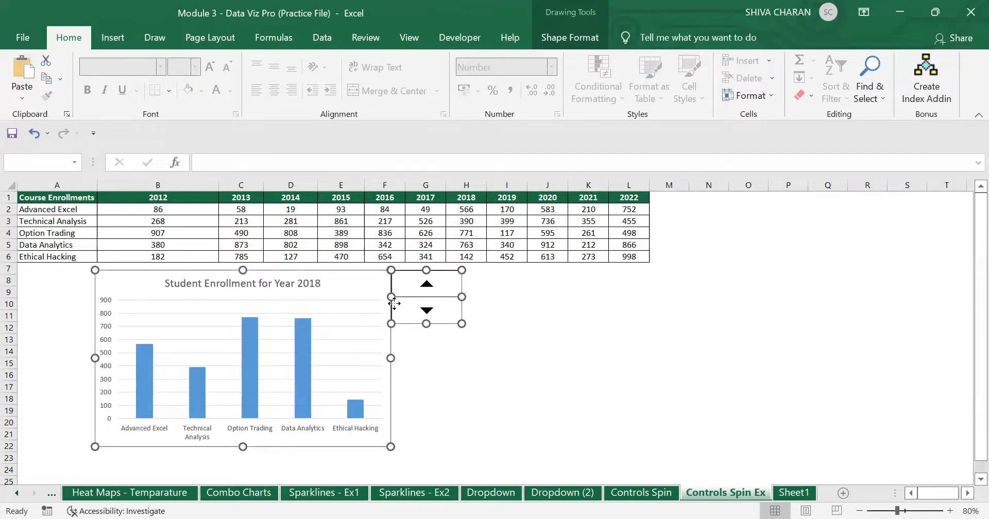
right_click(359, 288)
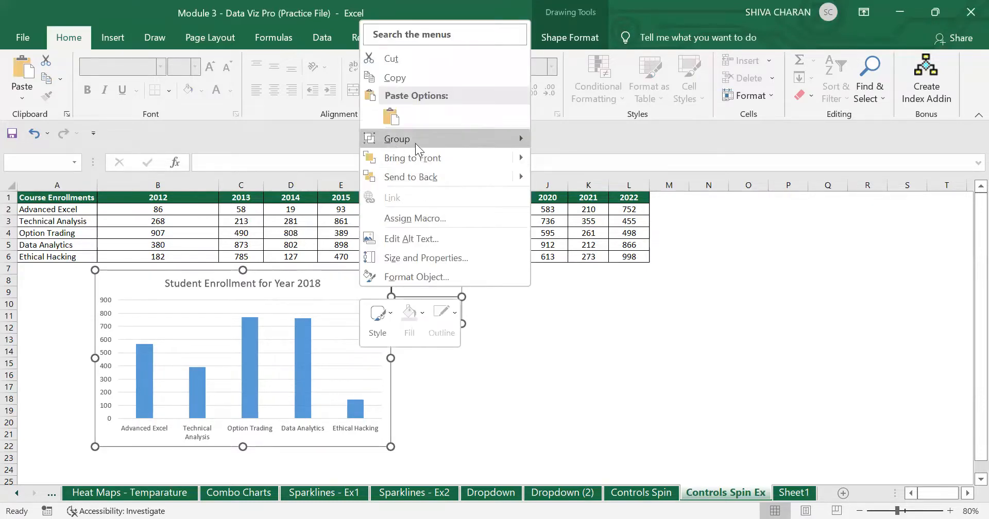
mouse_move(411, 145)
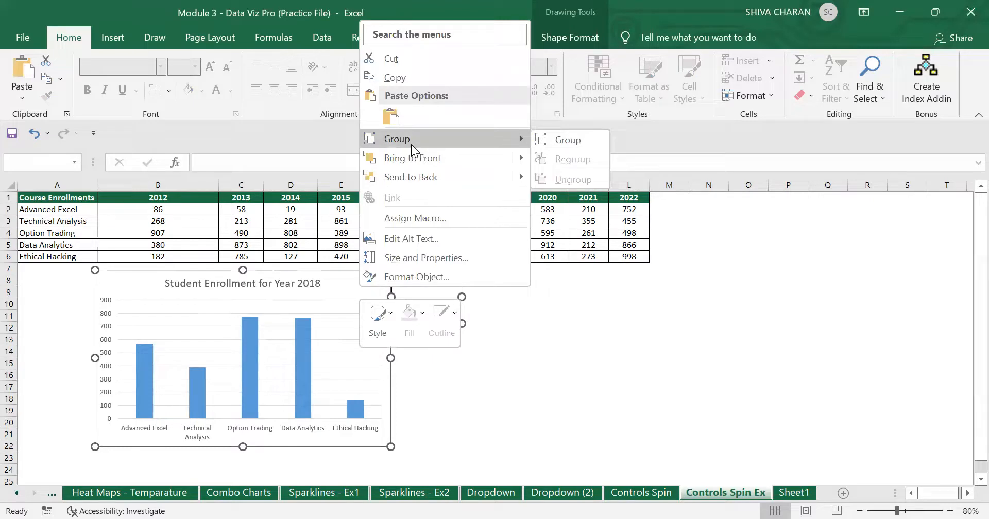
click(568, 140)
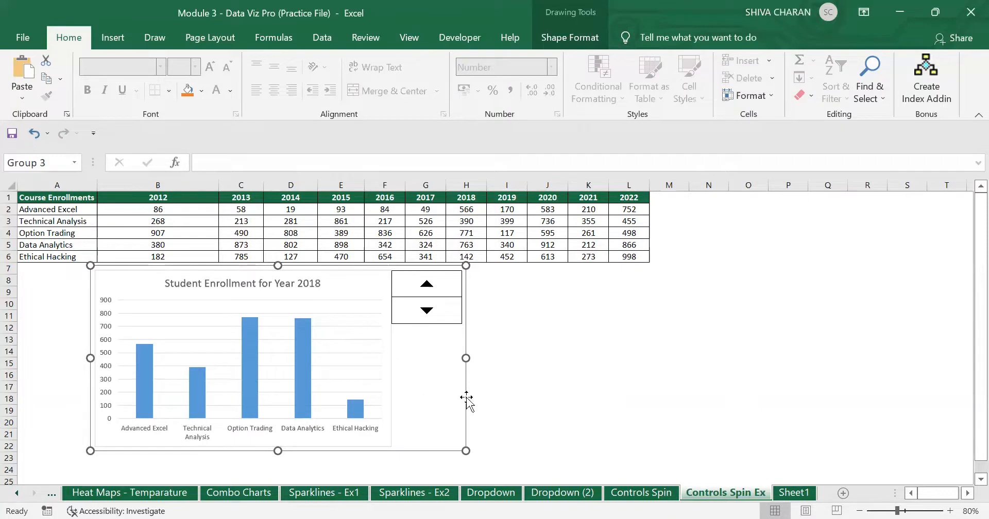
Step: Move the grouped chart and spin button slightly to test that they travel together
drag(465, 398, 445, 401)
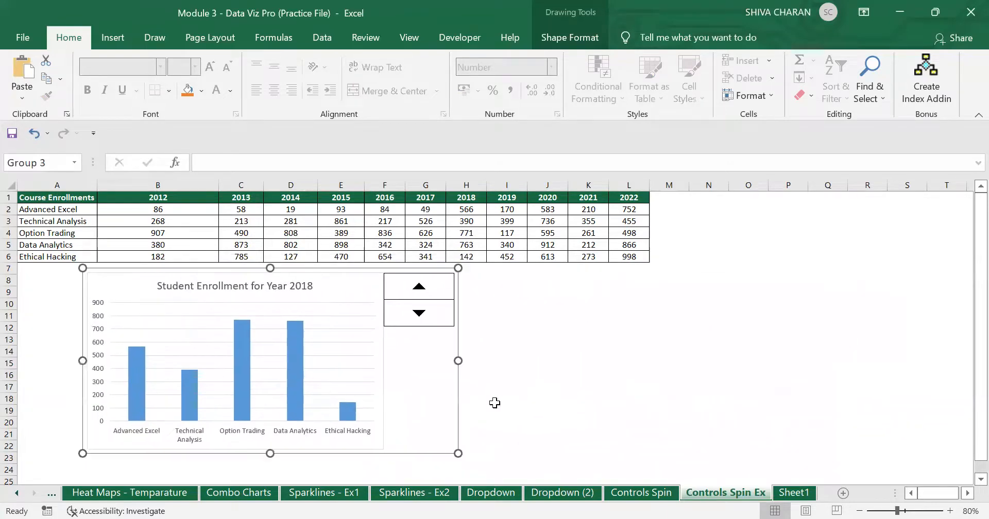
click(613, 388)
mouse_move(361, 301)
mouse_down()
mouse_move(642, 258)
mouse_move(342, 281)
mouse_move(351, 289)
mouse_up()
click(524, 383)
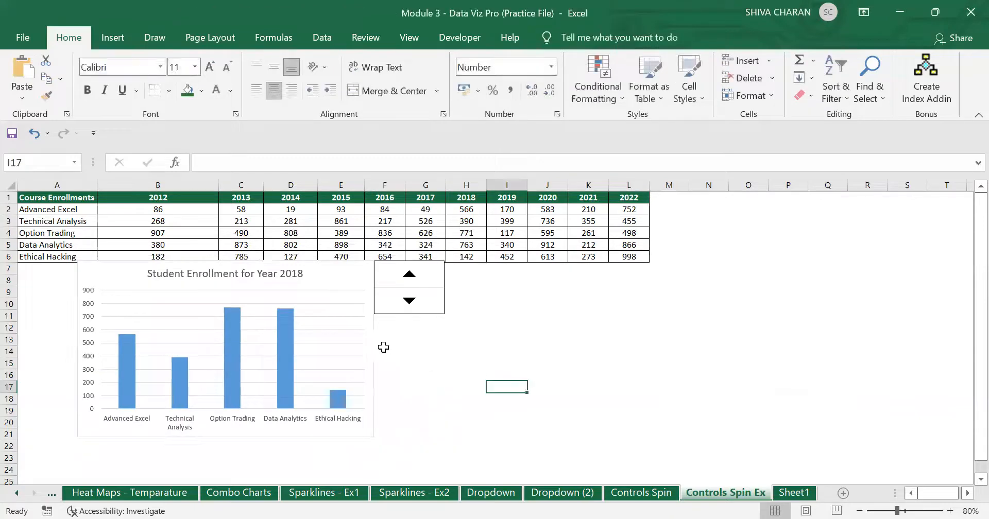
click(371, 339)
click(348, 291)
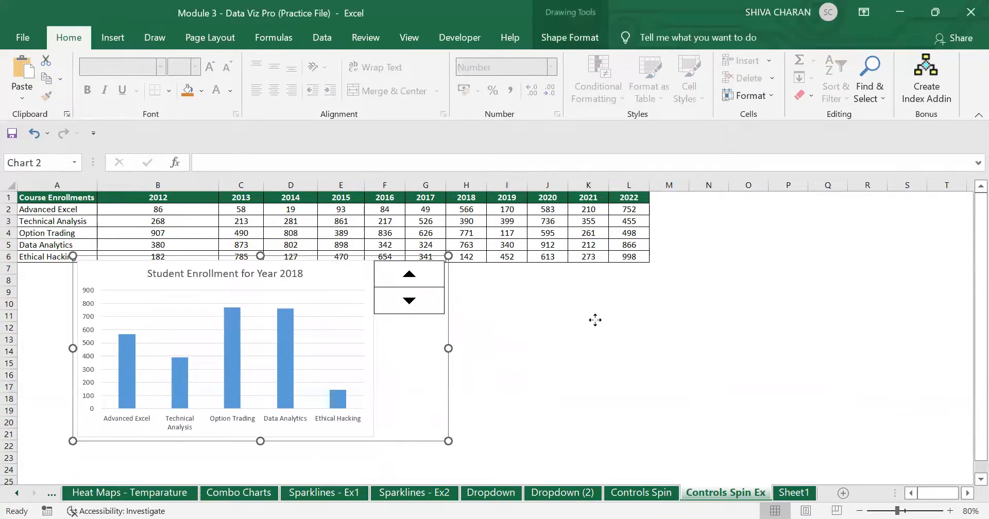
drag(595, 320, 673, 356)
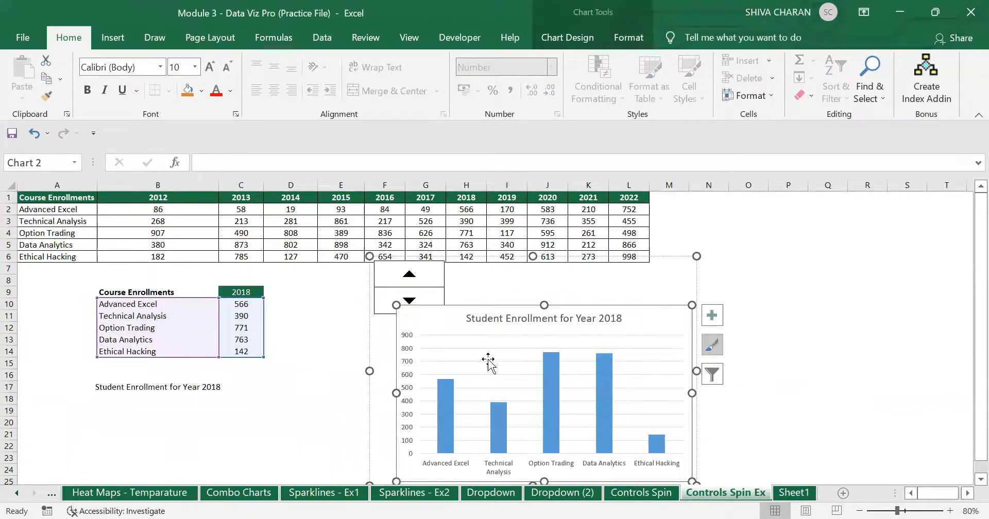
key(ctrl+z)
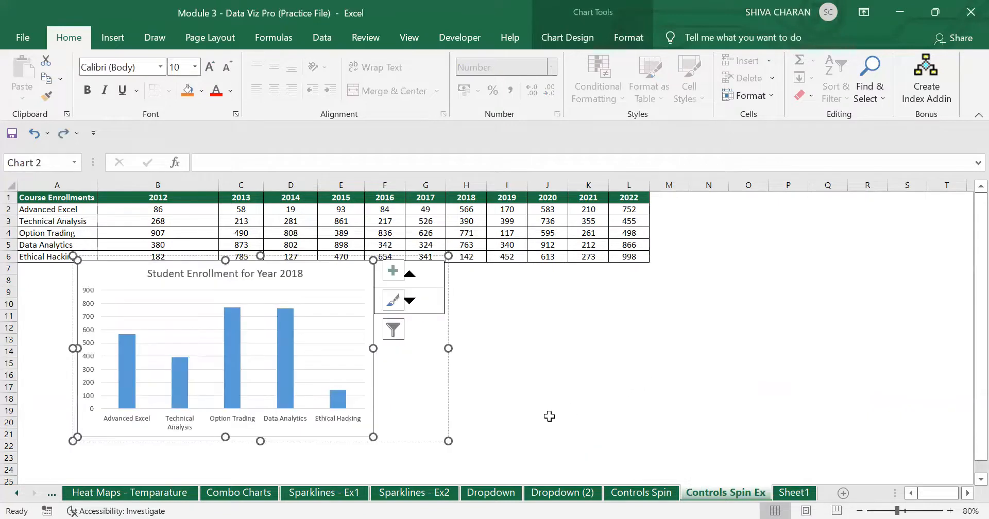
Step: Move the whole group back just below the data table, covering the helper table, and deselect it
click(450, 404)
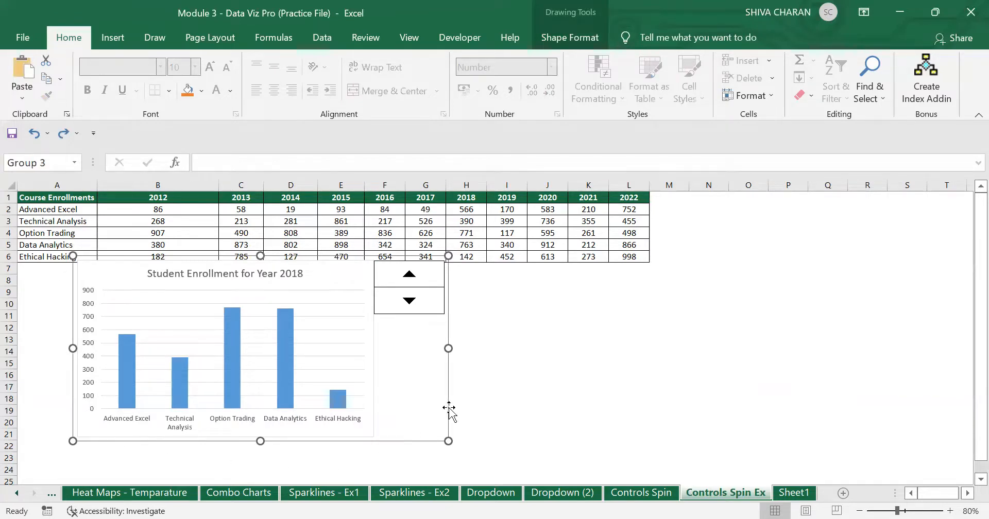
mouse_move(450, 410)
mouse_down()
mouse_move(567, 409)
mouse_move(788, 435)
mouse_move(515, 436)
mouse_move(467, 416)
mouse_up()
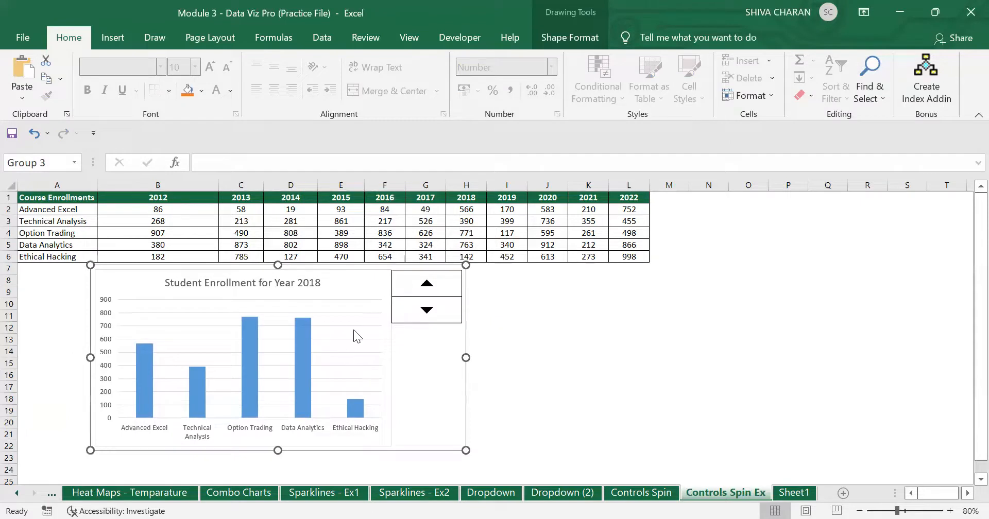
click(617, 355)
Step: Step the year up and back down to 2017 with the grouped spin button to test the chart and its title
click(445, 285)
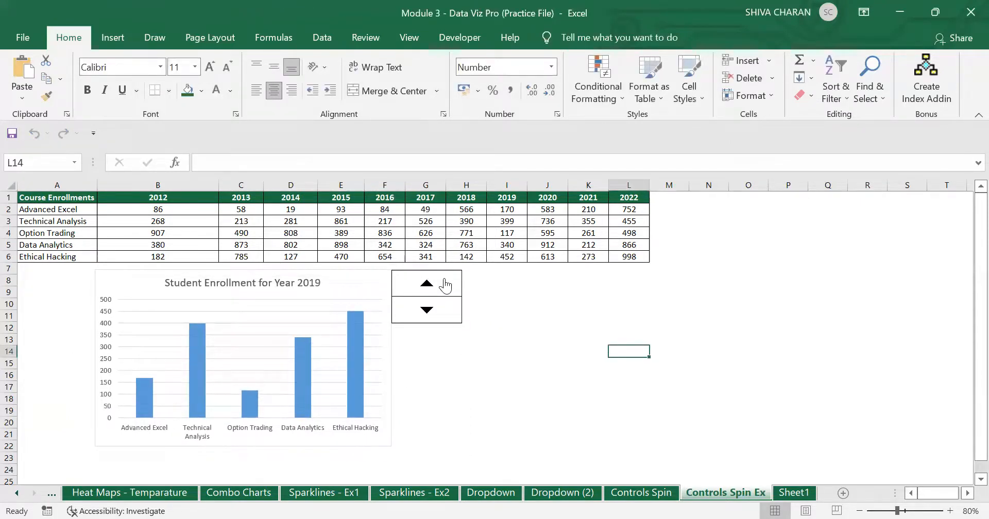
click(436, 315)
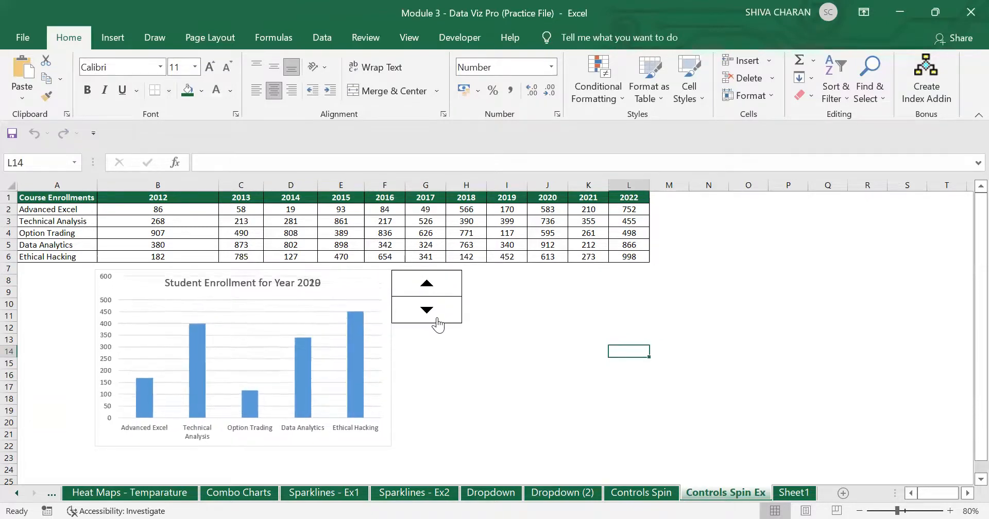
click(434, 317)
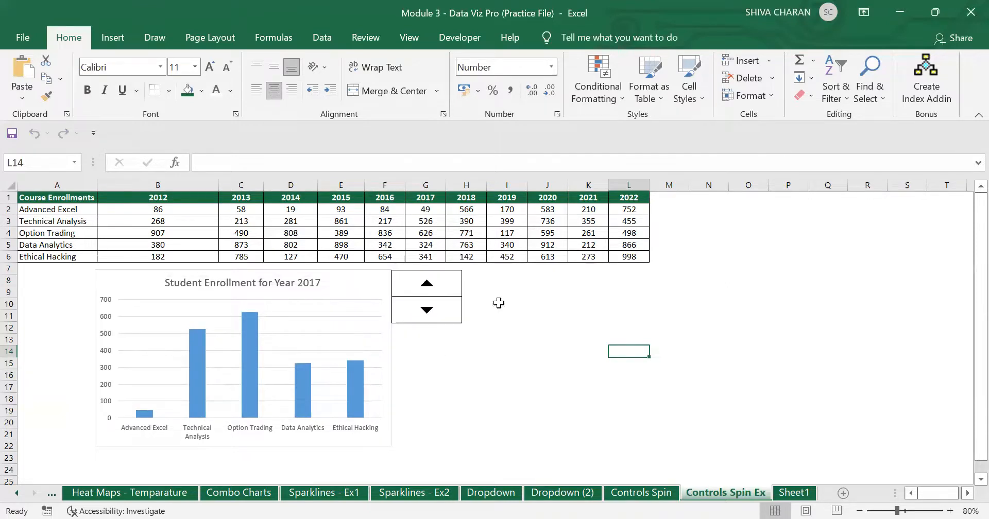
Step: Step the year up to 2018 and down to 2013 with the grouped spin button to test the chart
click(439, 286)
click(426, 311)
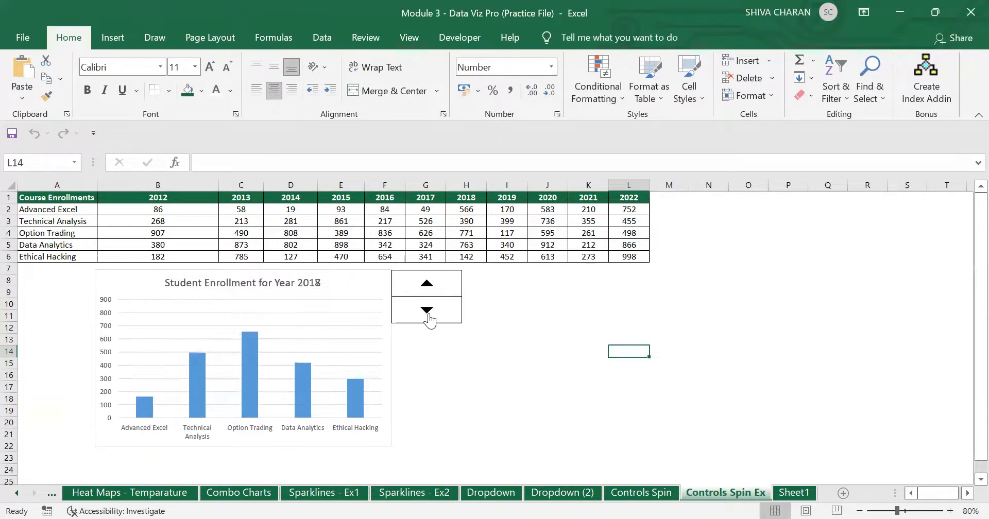
click(448, 320)
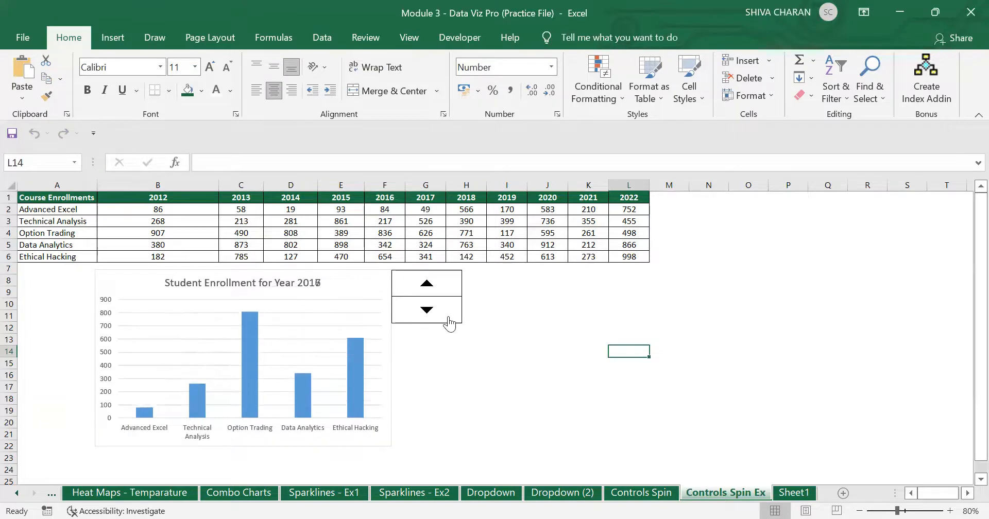
click(448, 321)
click(448, 321)
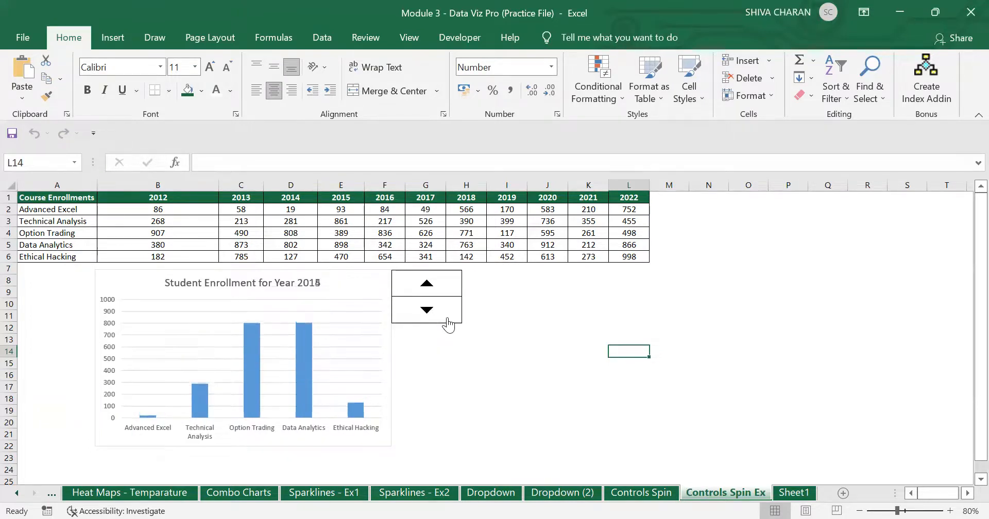
click(448, 322)
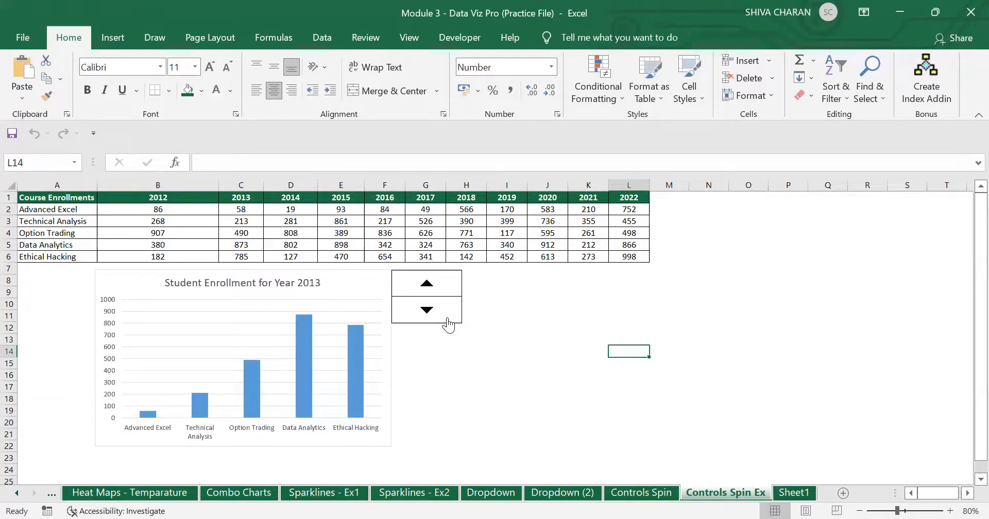
Step: Review the indexmatch formula and & formula topics in the topic list on Sheet1
click(794, 493)
click(247, 326)
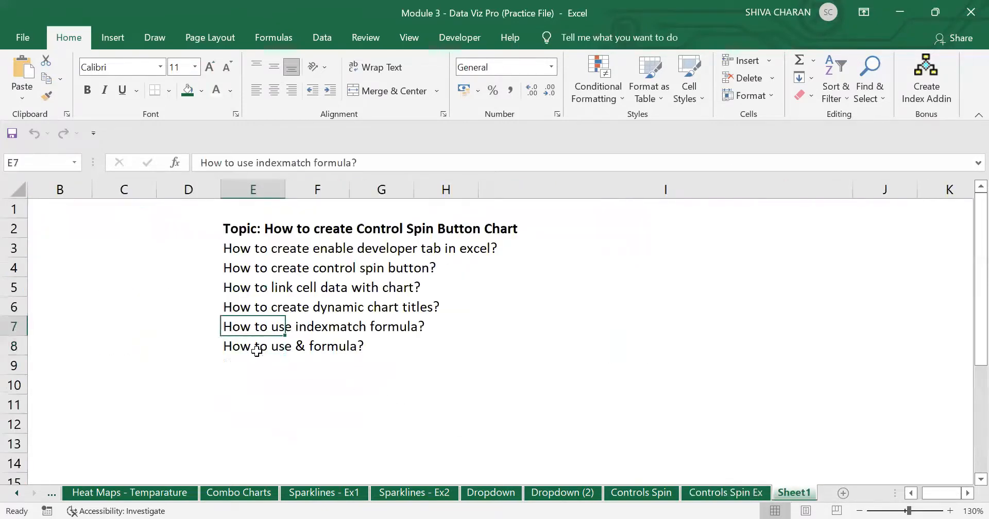
click(248, 350)
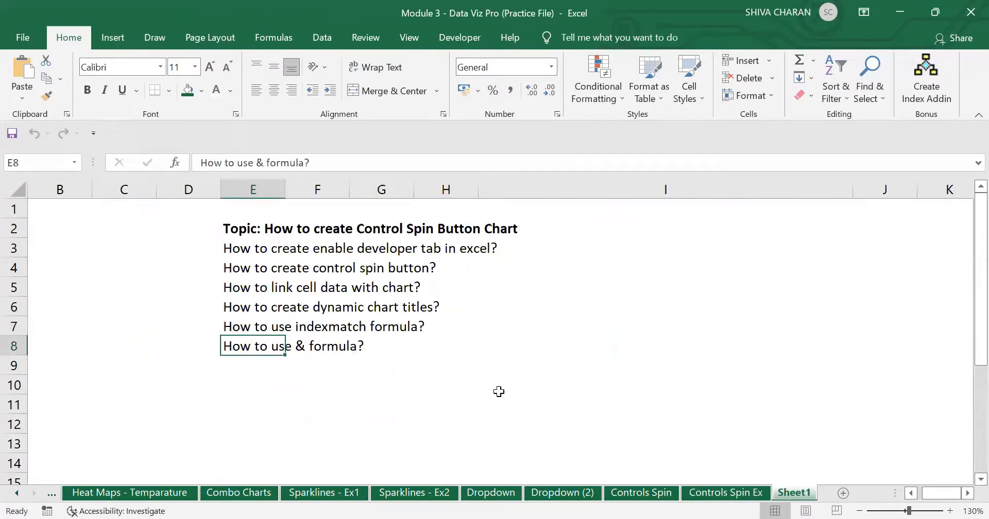
Step: On the Controls Spin Ex sheet, step the chart's year down to 2012 and up to 2015 with the spin button
click(726, 493)
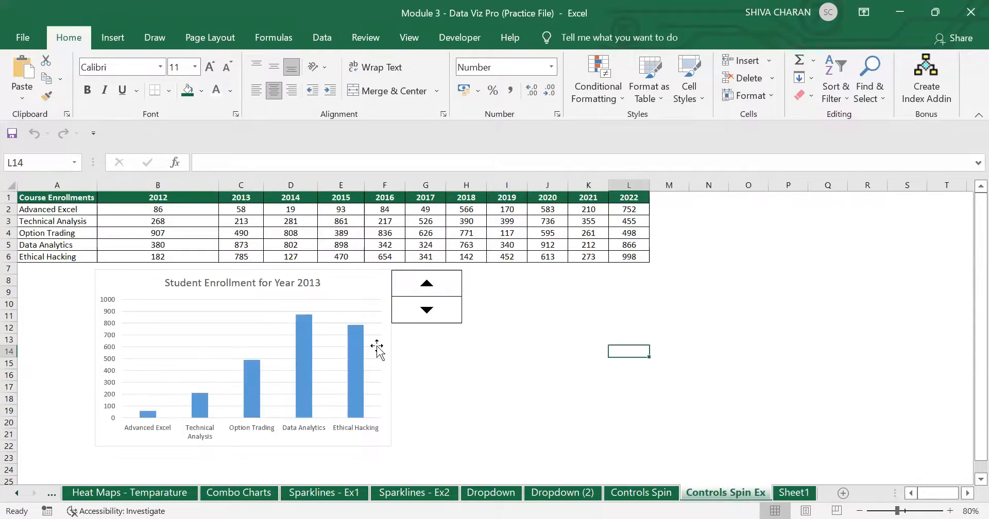
click(412, 318)
click(430, 289)
click(435, 317)
click(435, 317)
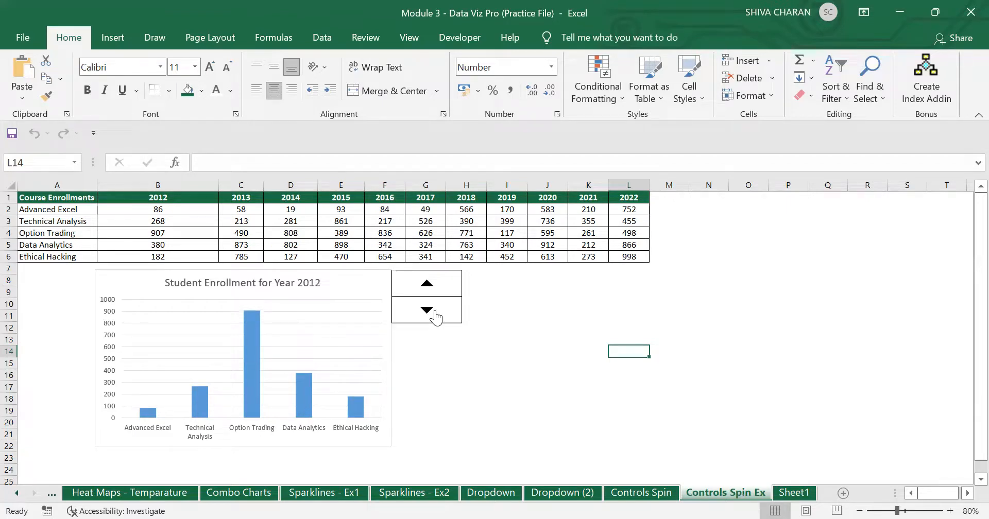
click(438, 288)
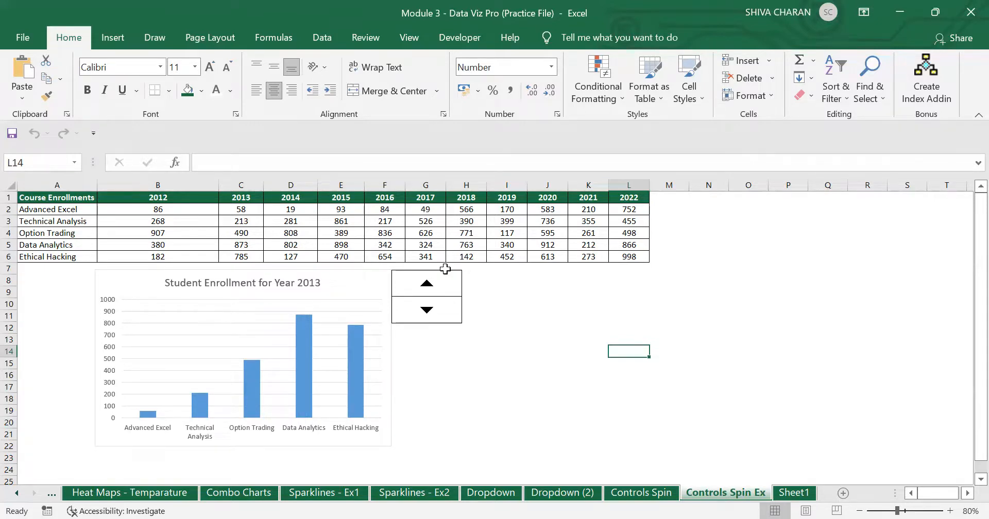
click(442, 285)
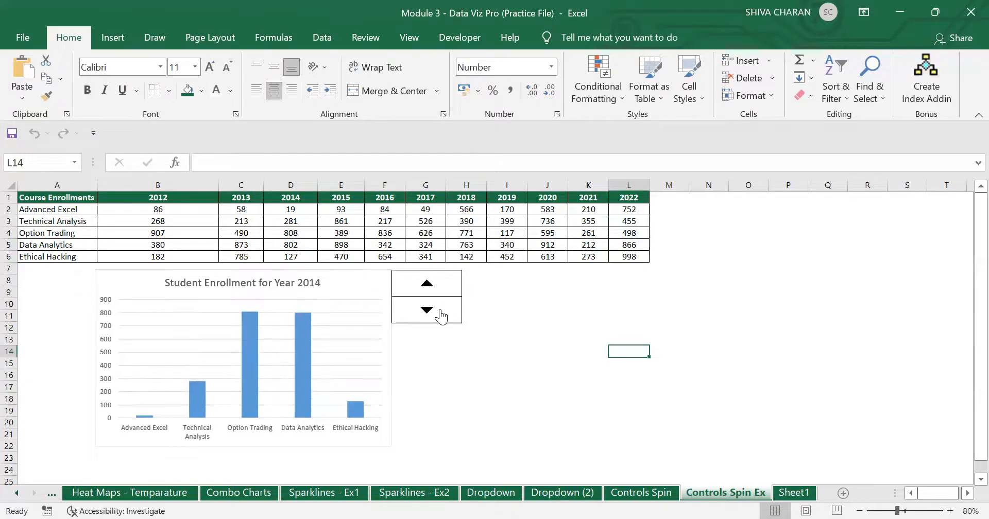
click(448, 292)
Step: Highlight the topic questions in E3:E8 on Sheet1 and compare the list with the finished chart on Controls Spin Ex
click(779, 495)
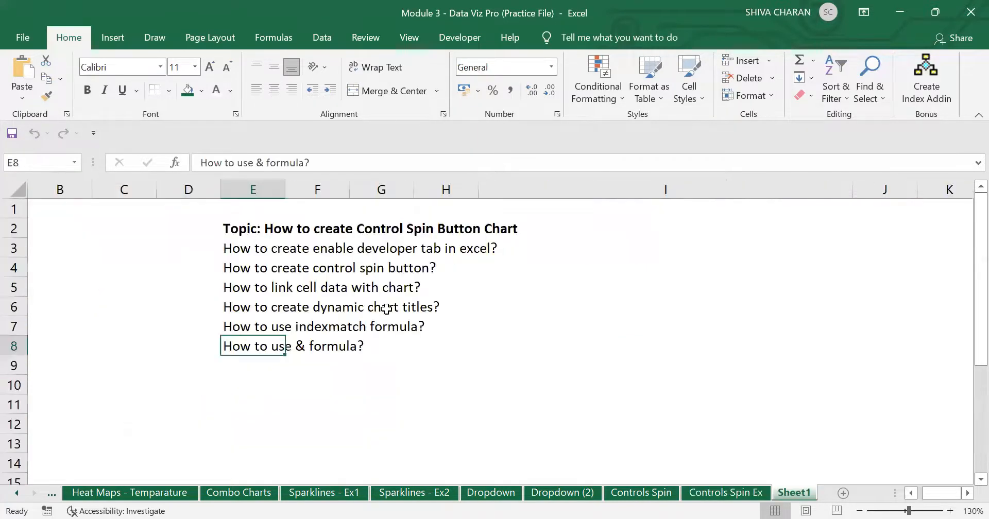
drag(253, 247, 280, 350)
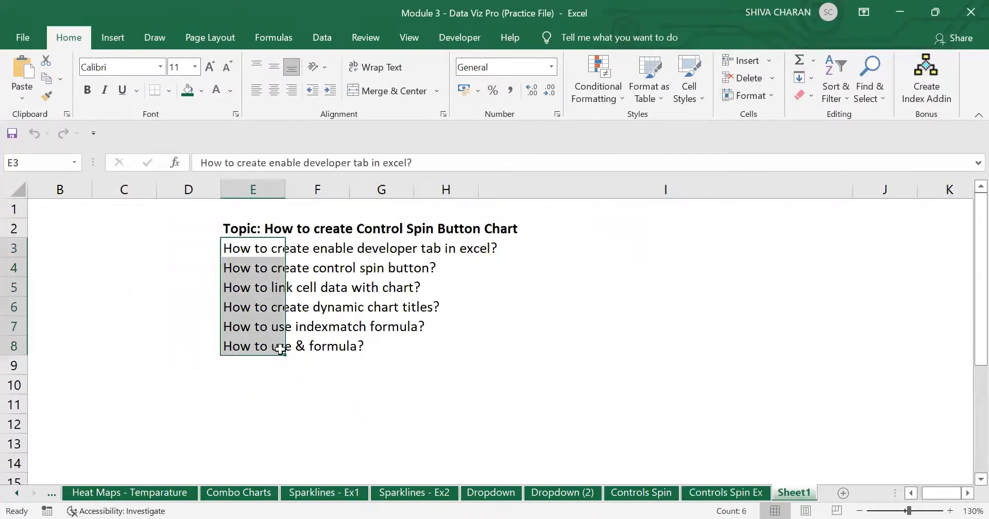
click(346, 405)
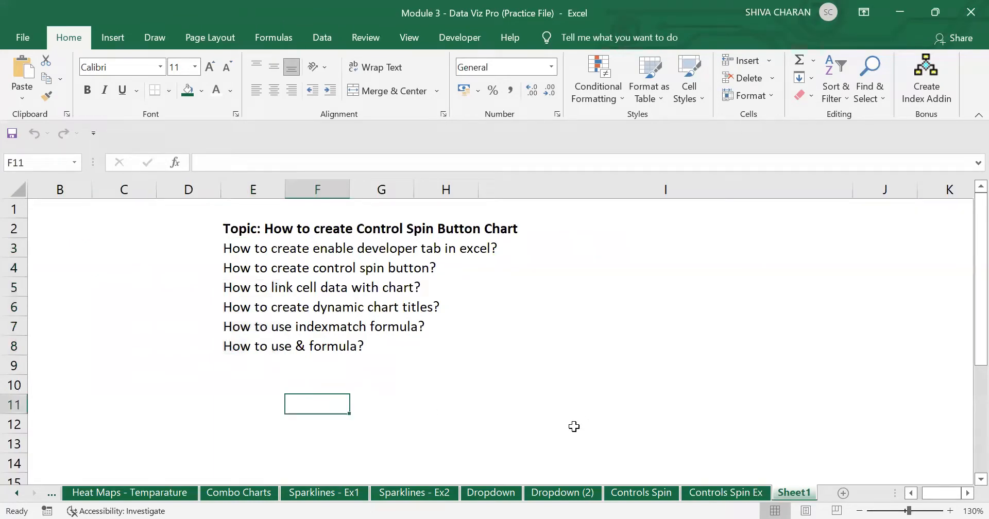
click(720, 495)
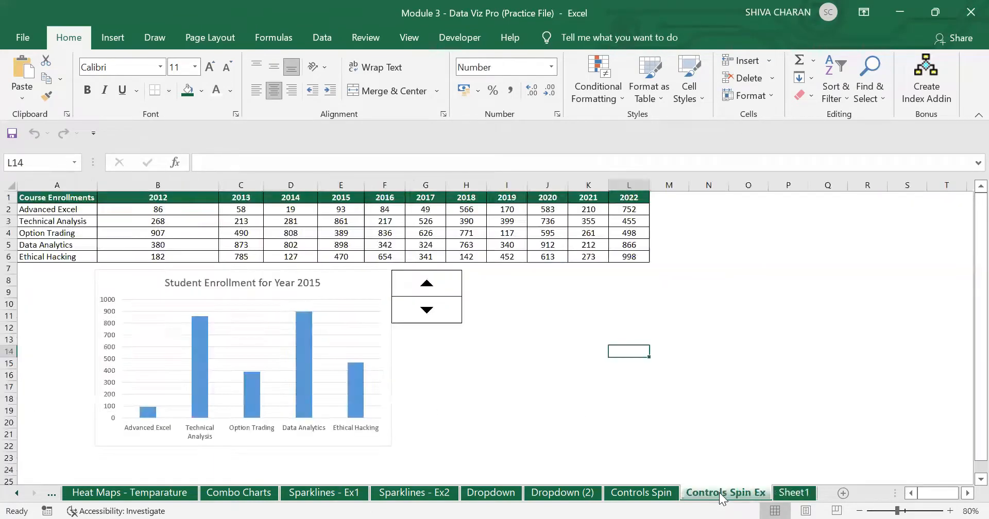
click(796, 494)
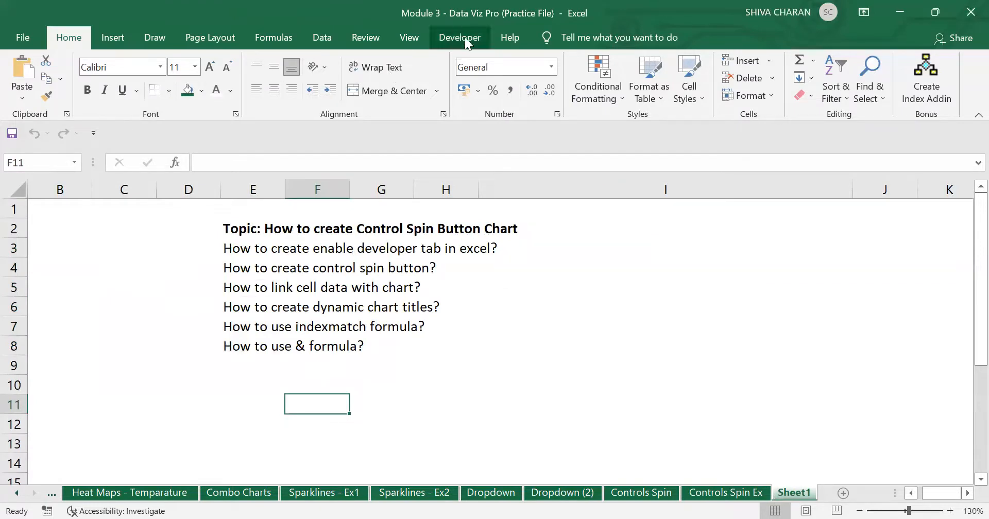
Step: Return to the Controls Spin Ex sheet and look over the form controls available for insertion without adding one
click(722, 494)
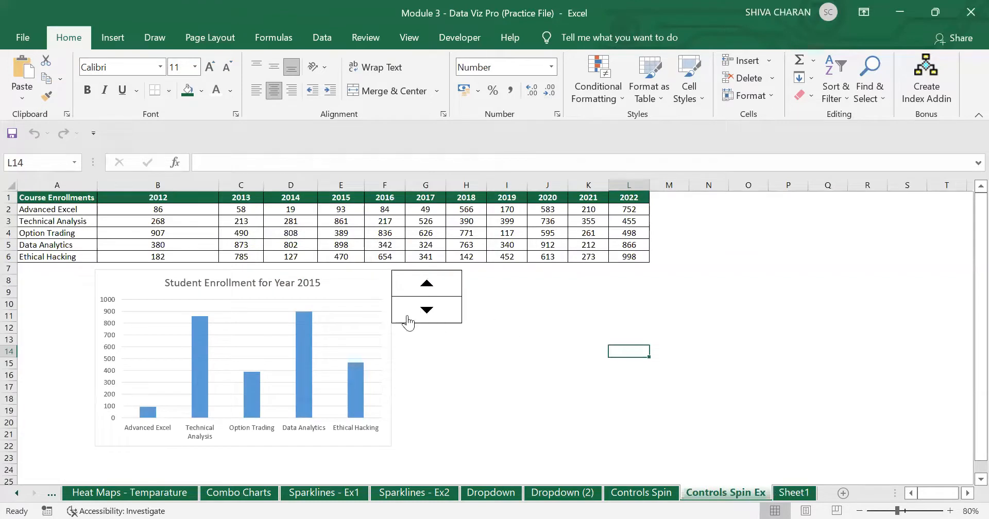
click(444, 38)
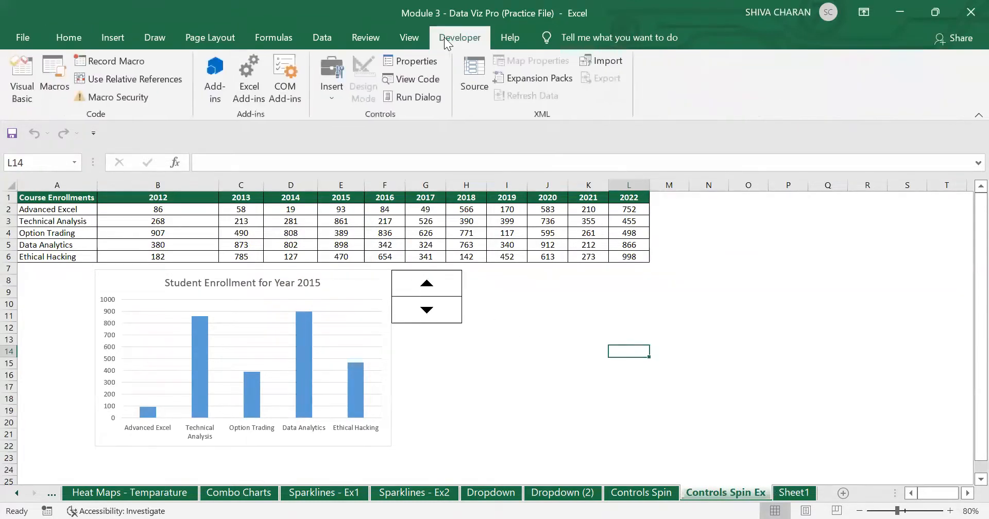
click(330, 100)
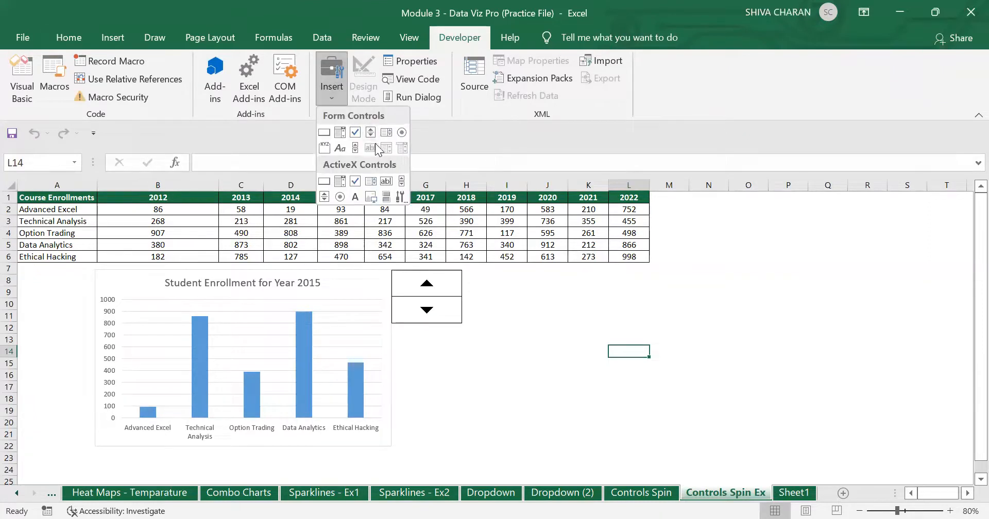
click(681, 145)
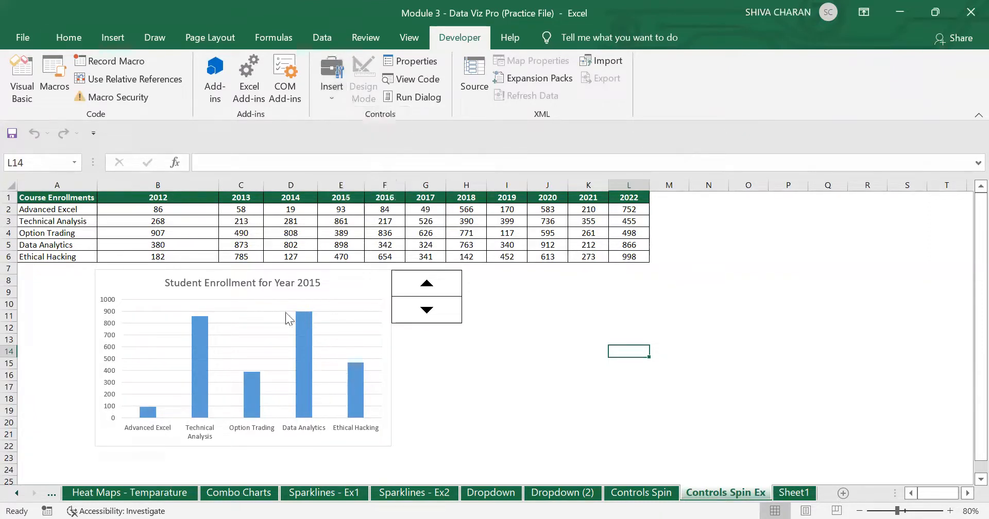
click(71, 36)
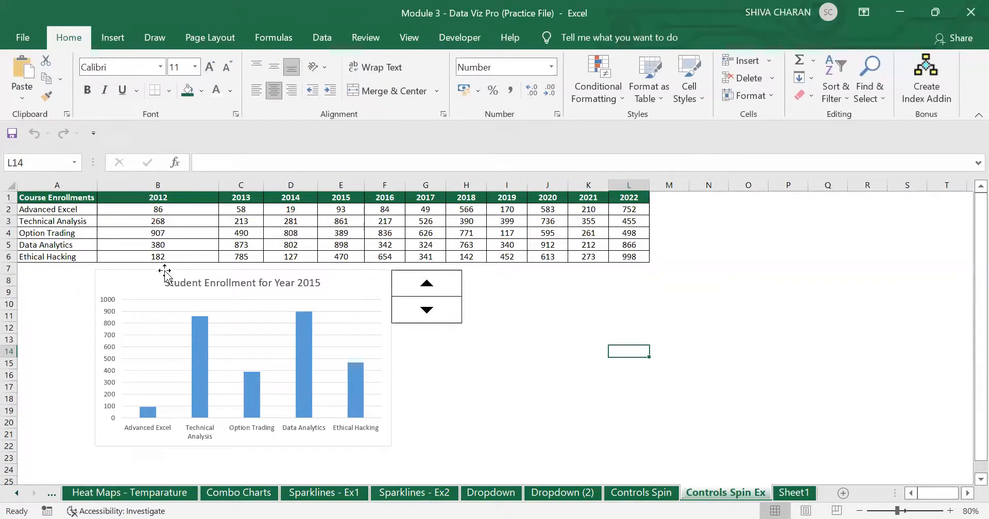
Step: Move the grouped chart aside to examine the helper table and title cell, return it over them, and deselect it
click(369, 287)
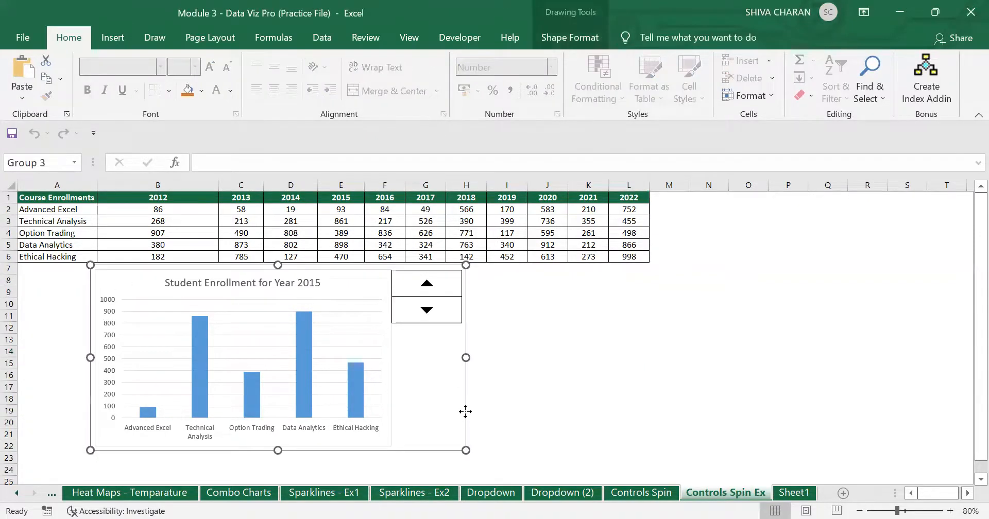
drag(465, 412, 733, 415)
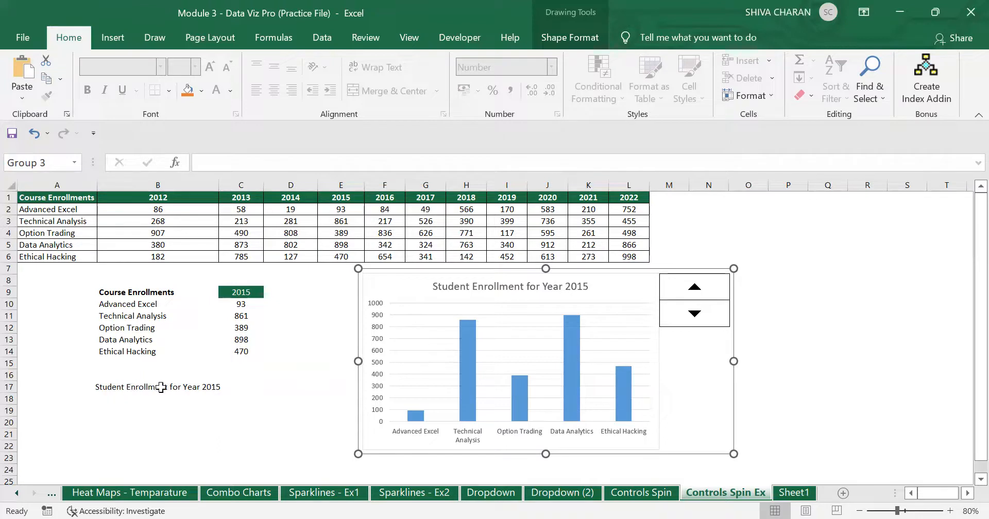
drag(735, 400, 466, 394)
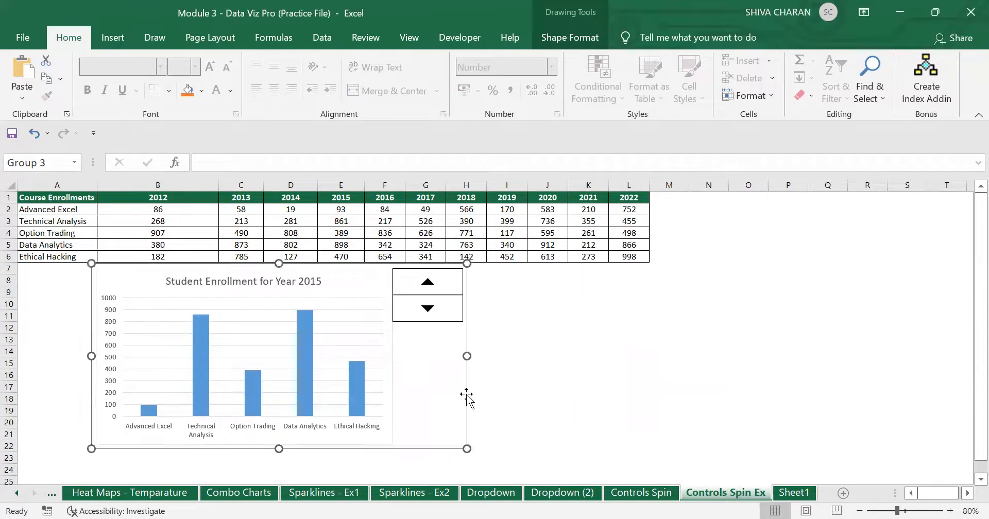
click(709, 407)
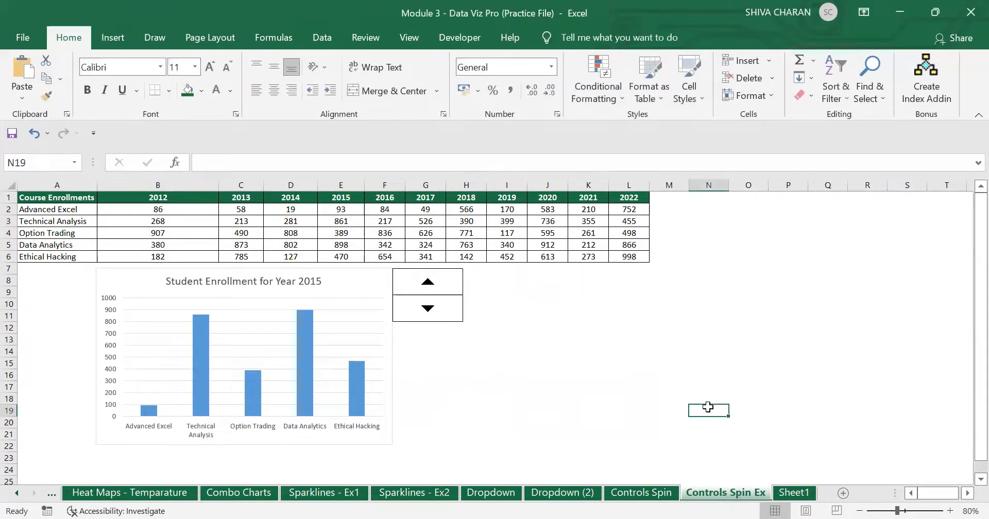